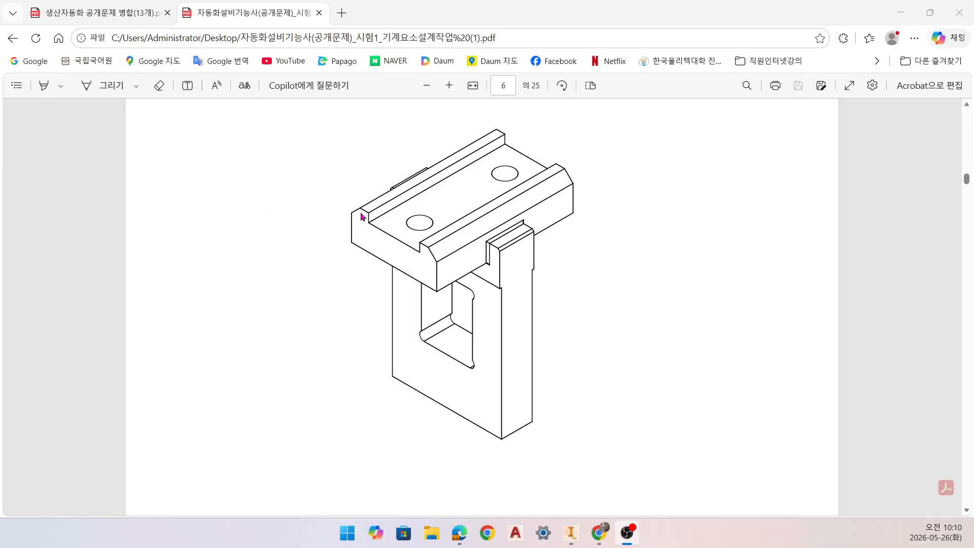
- Bring up the 13-page production-automation drawing PDF for reference, and switch to Autodesk Inventor to create a new part
click(90, 8)
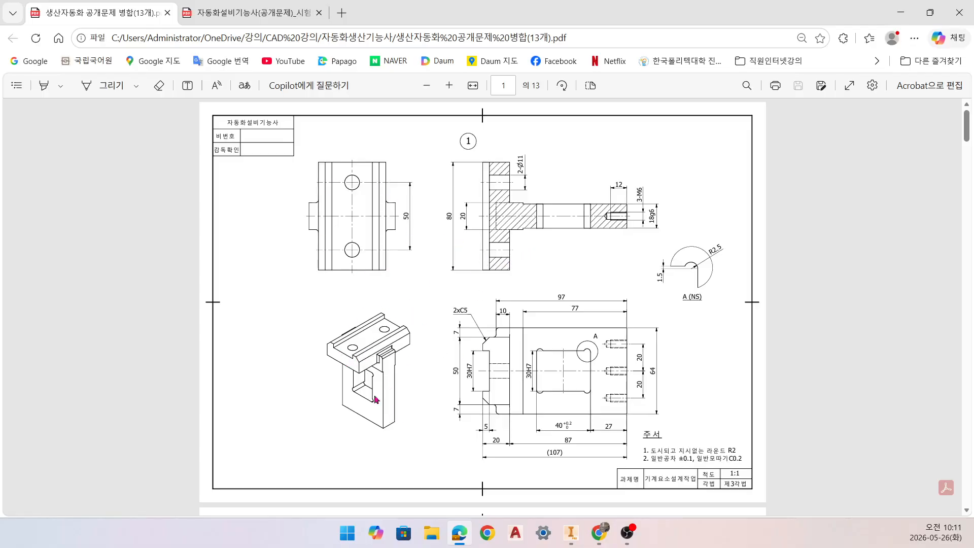
click(901, 13)
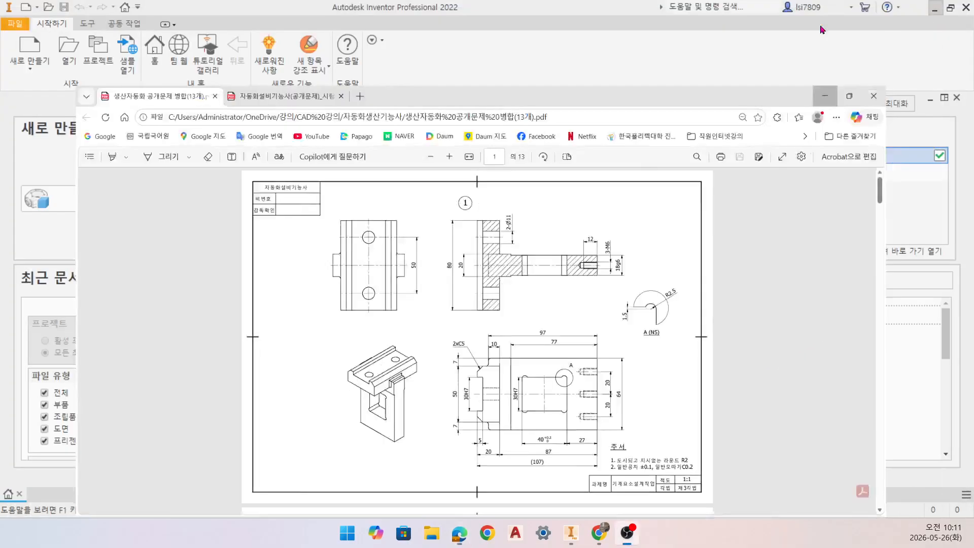
click(81, 198)
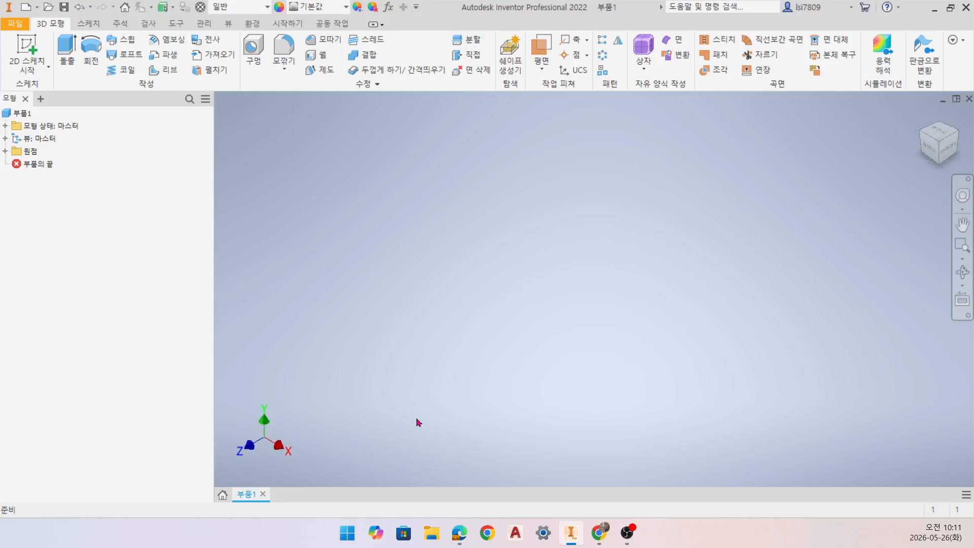
- Start a 2D sketch on the XY plane and consult the part drawing for the profile's dimensions
click(27, 53)
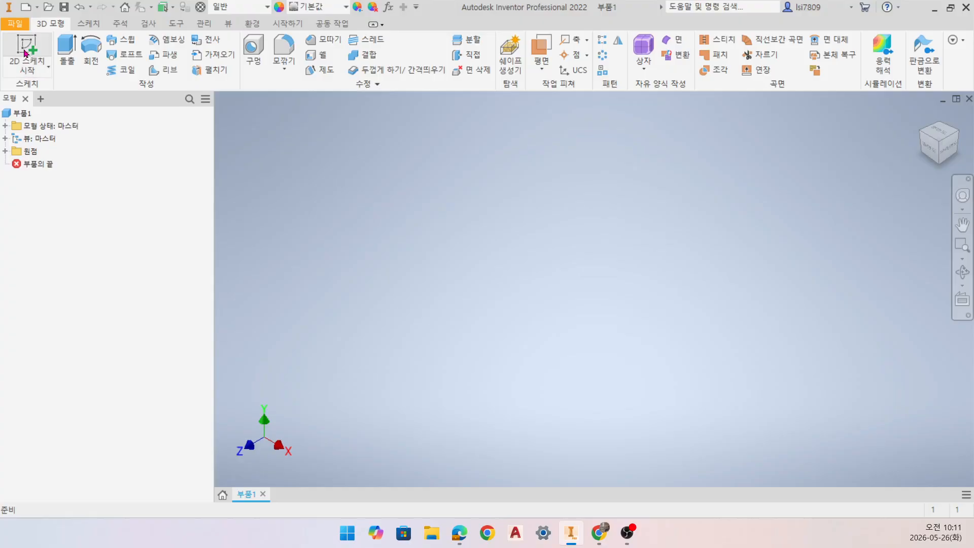
click(558, 182)
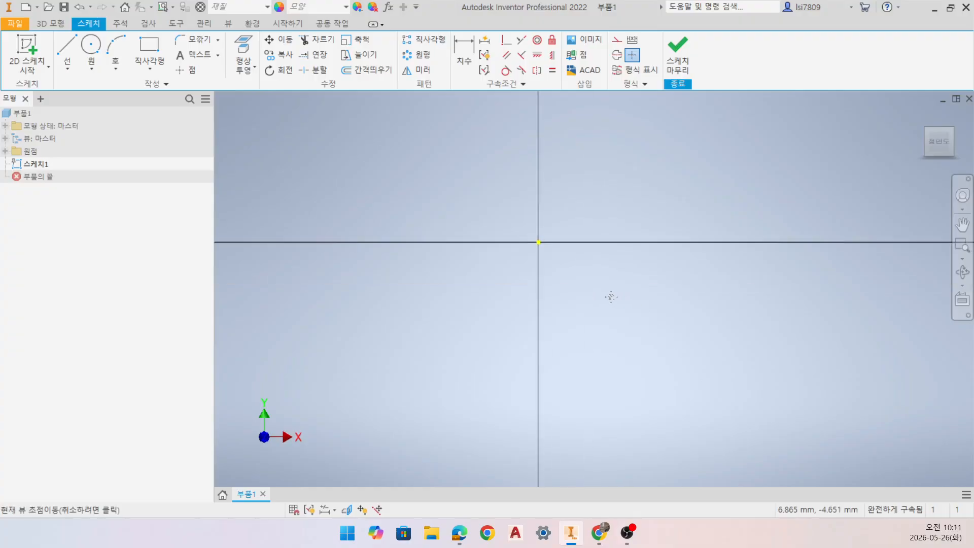
mouse_move(605, 538)
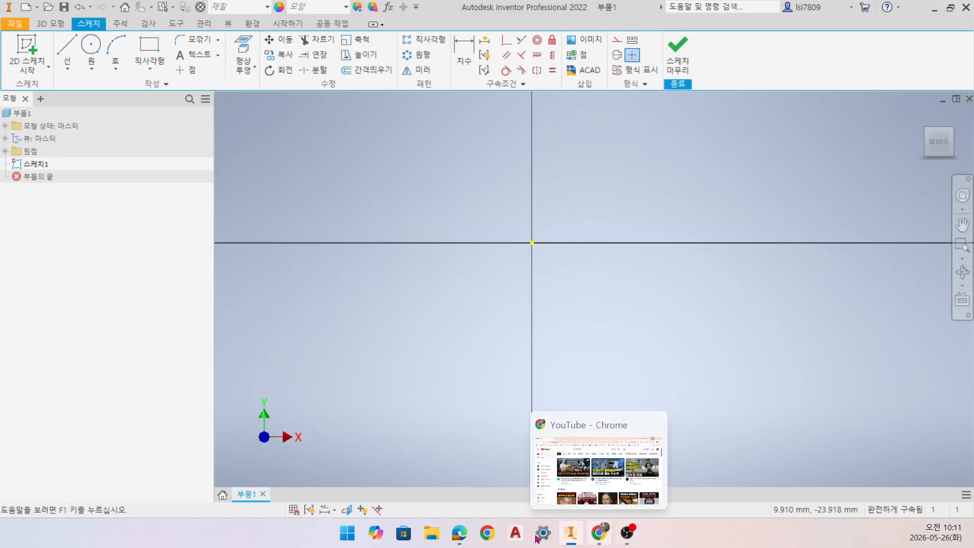
click(440, 488)
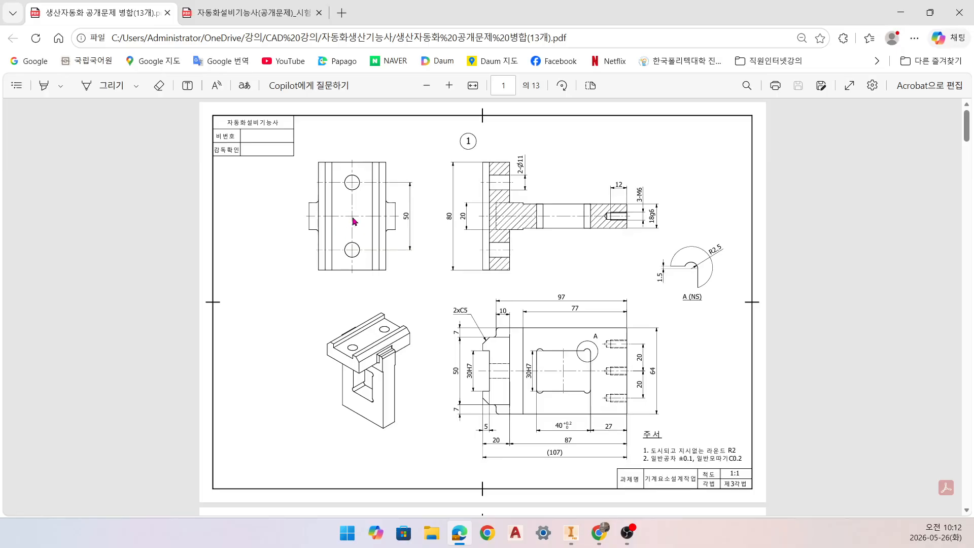
key(alt+Tab)
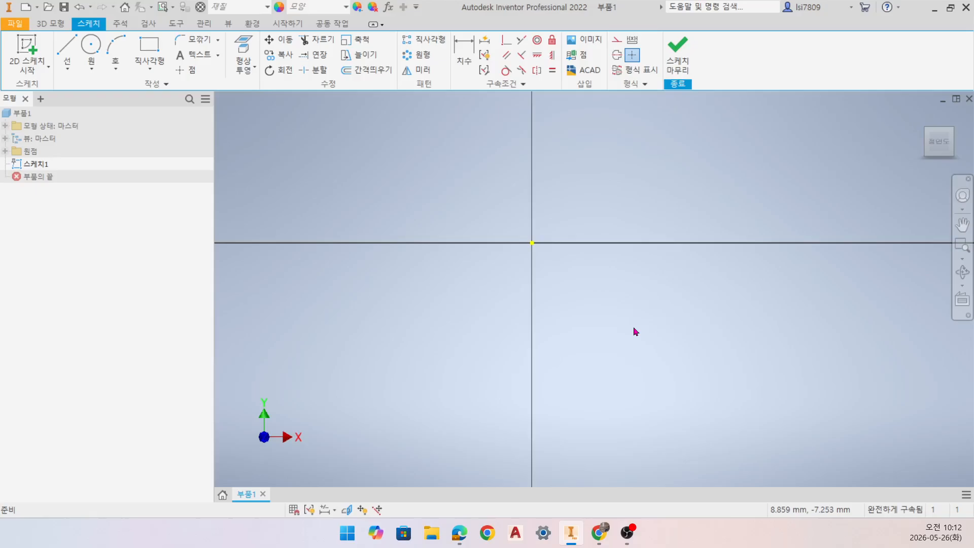
- Sketch a horizontal rectangle about 22 mm wide and 4 mm high around the origin
click(154, 49)
click(405, 227)
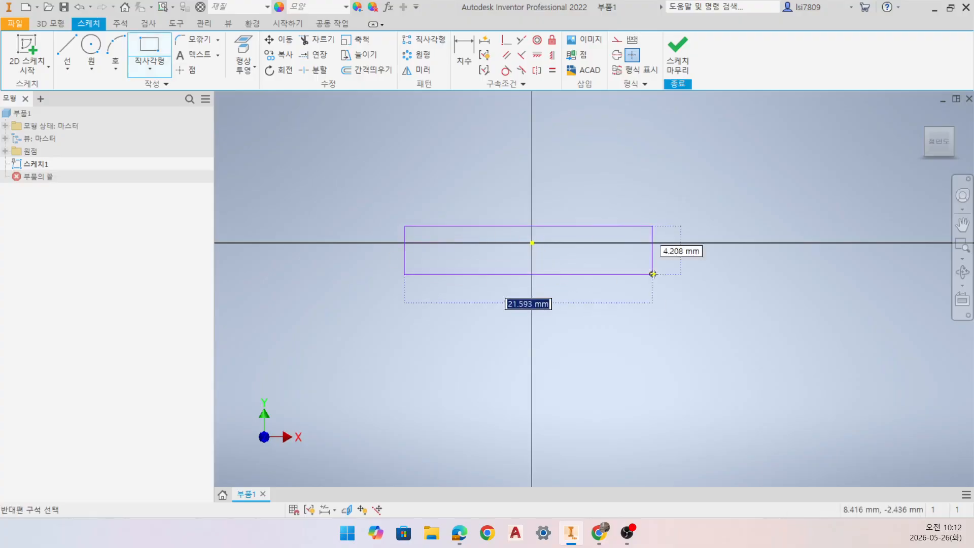
click(670, 273)
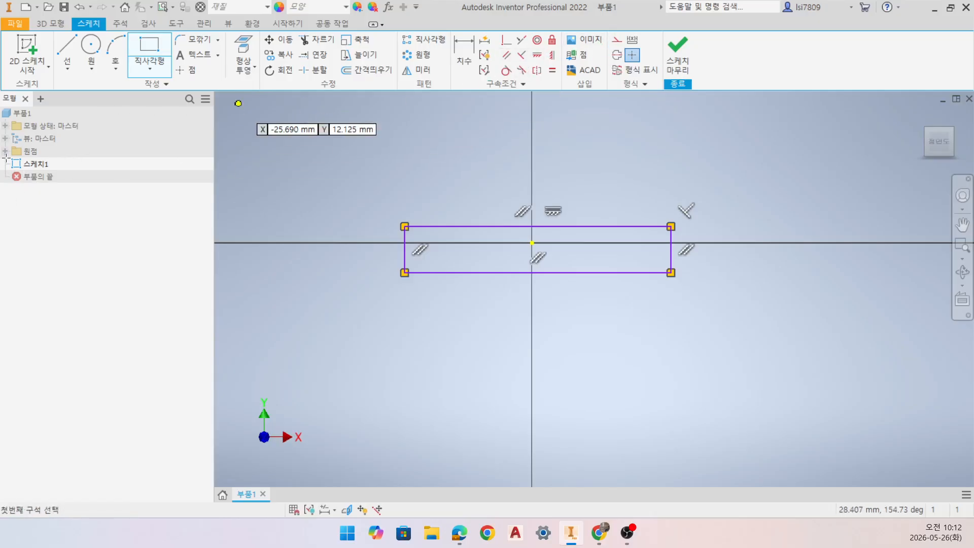
- Project the Y axis into the sketch and make the rectangle's two vertical sides symmetric about it
click(6, 152)
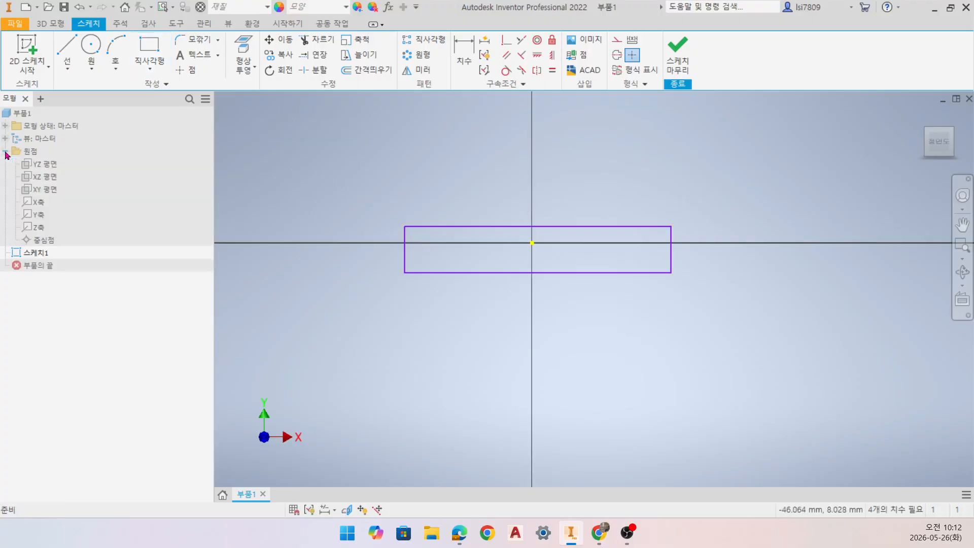
click(42, 219)
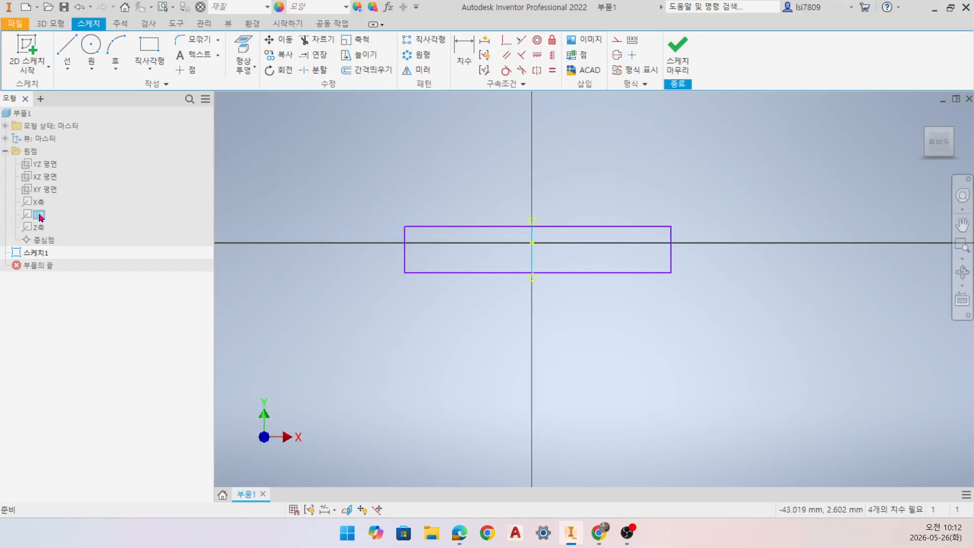
click(245, 47)
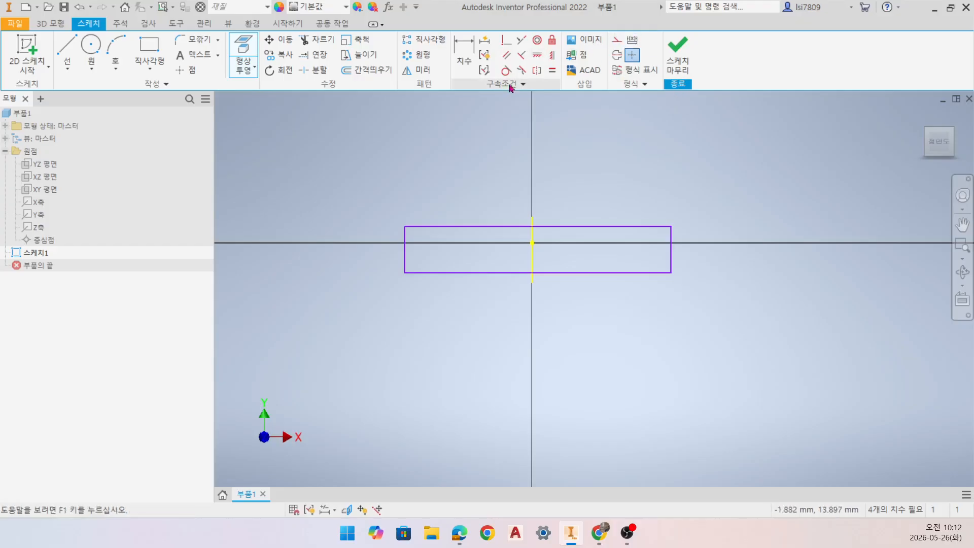
click(537, 74)
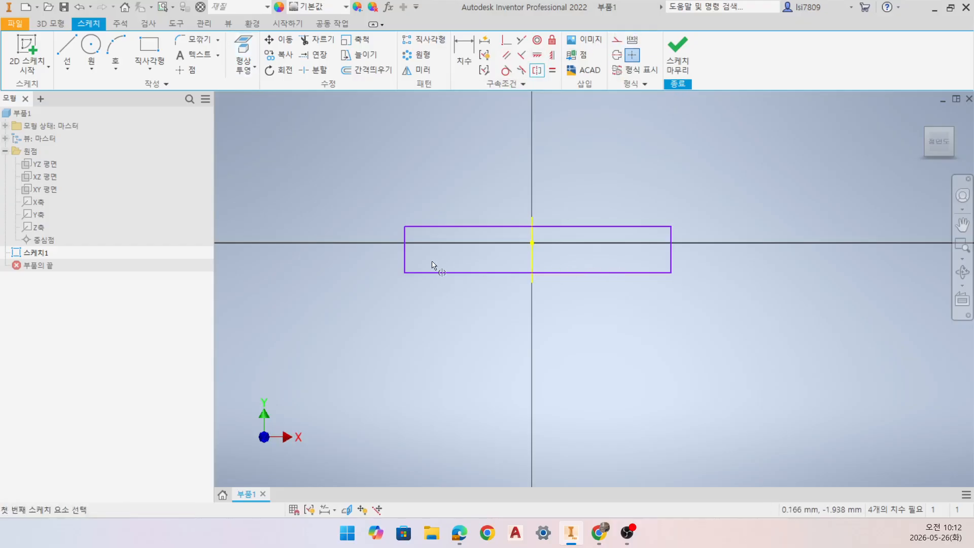
click(406, 268)
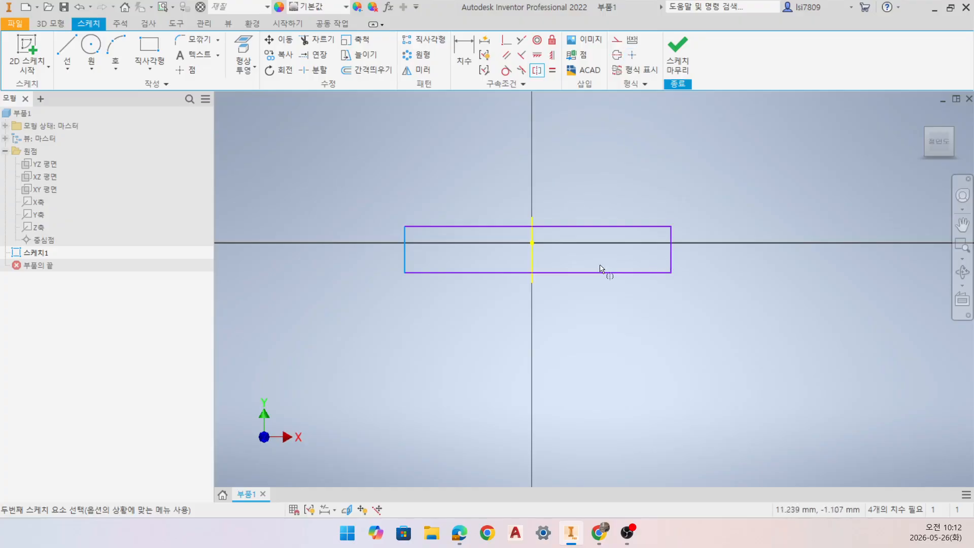
click(671, 263)
click(533, 264)
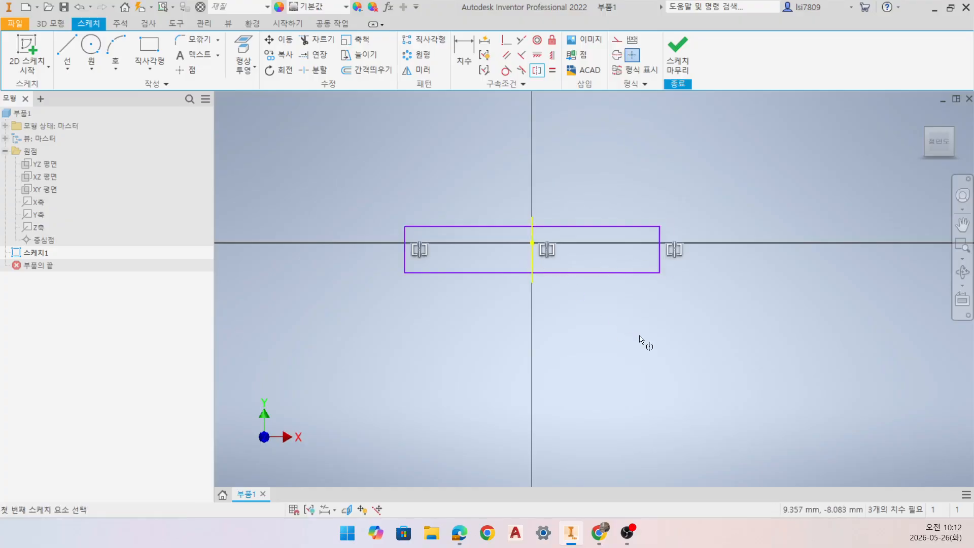
- Dimension the rectangle's width as 64 mm between its vertical sides
key(d)
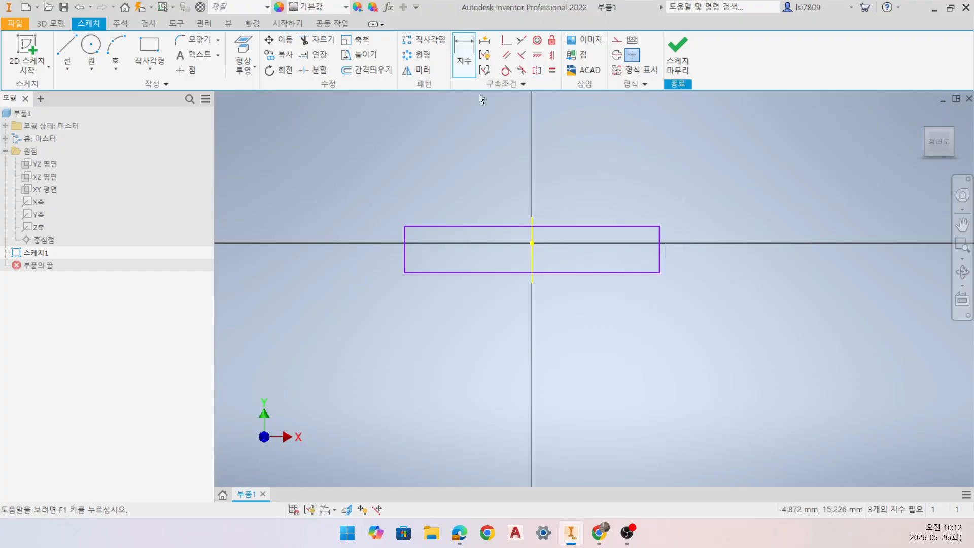
click(405, 269)
click(660, 265)
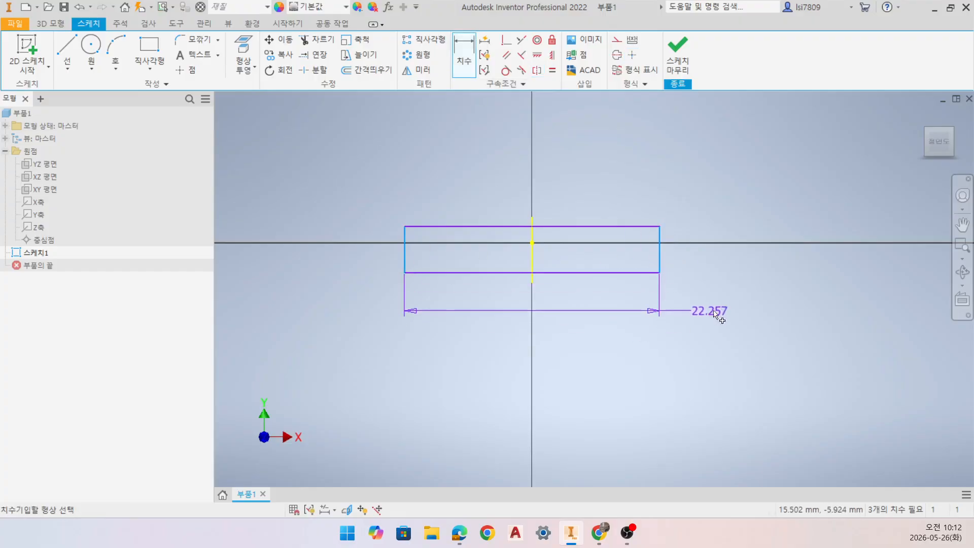
click(707, 310)
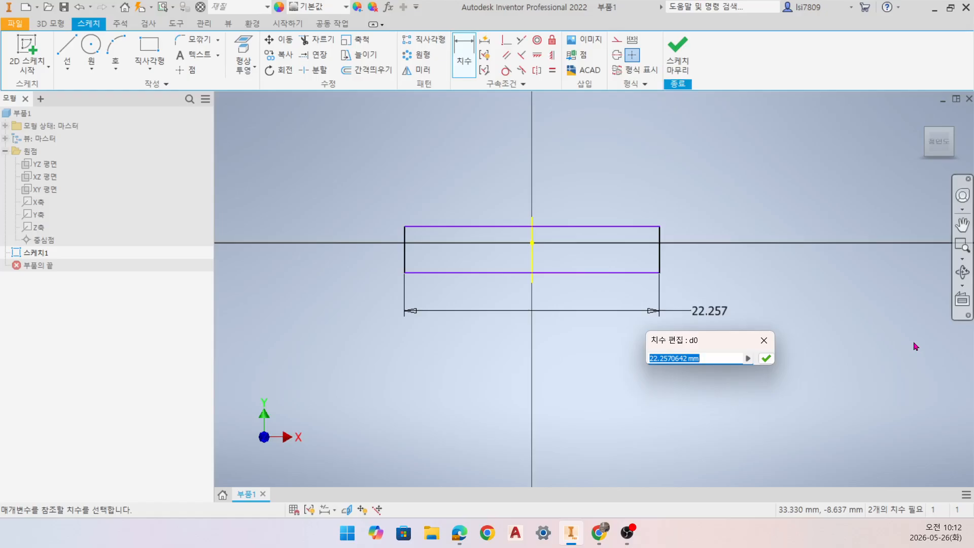
text(64)
key(Return)
- Dimension the distance from the origin to the rectangle's top edge as 5 mm
scroll(650, 277, down, 3)
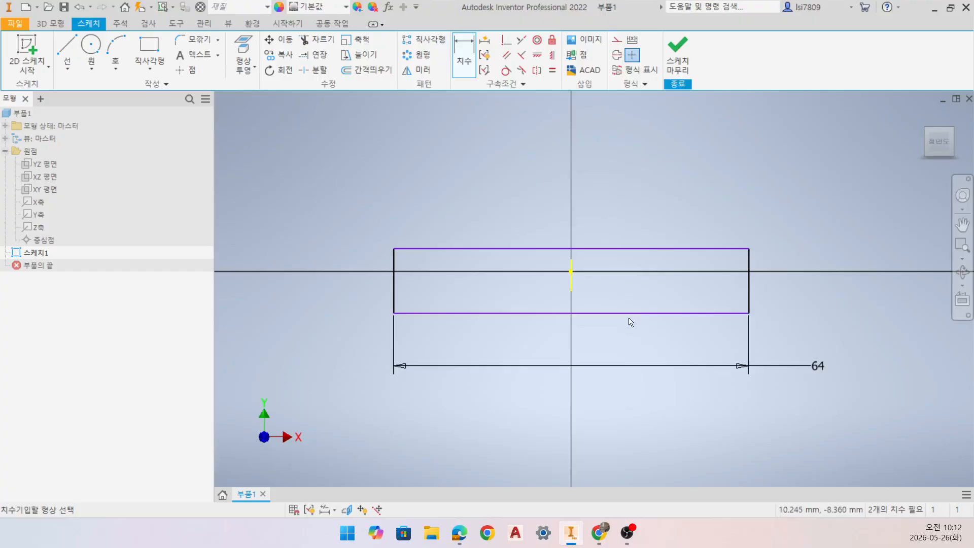
click(571, 272)
click(658, 249)
click(820, 202)
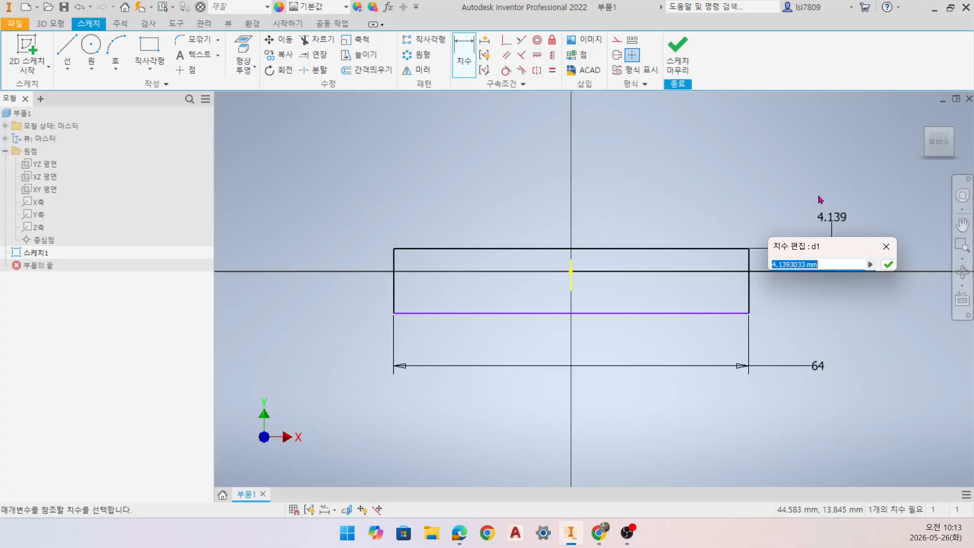
text(5)
key(Return)
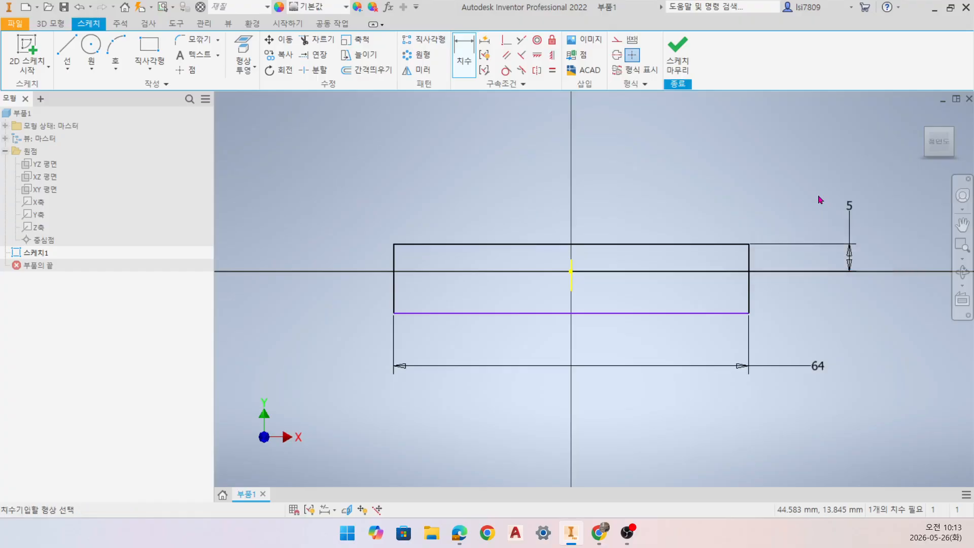
- Dimension the distance from the origin to the rectangle's bottom edge as 20-5 mm
click(572, 272)
click(682, 313)
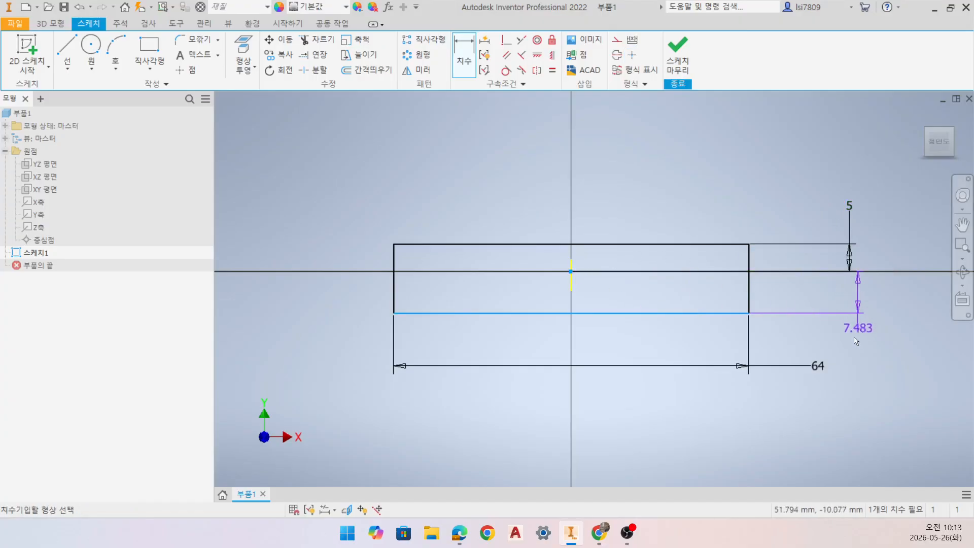
click(845, 338)
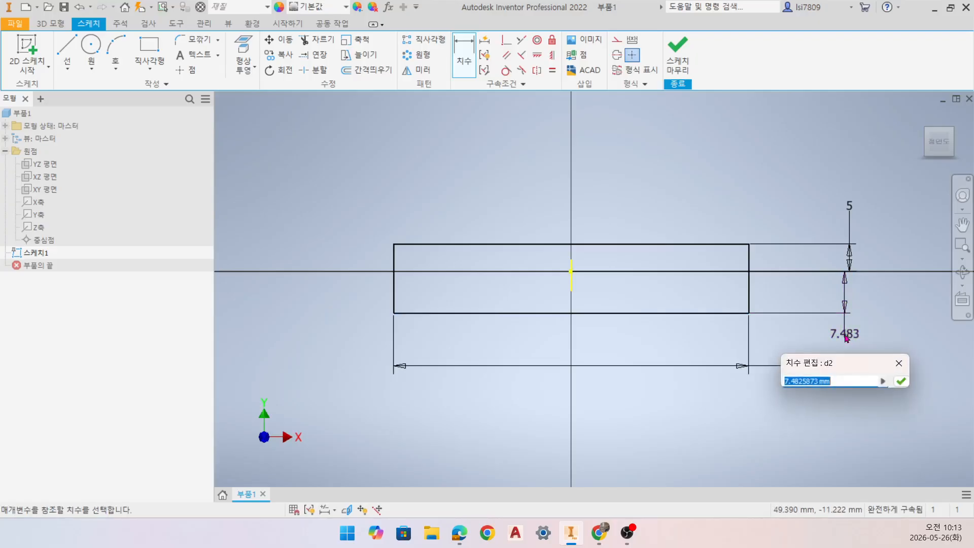
text(20-5)
key(Return)
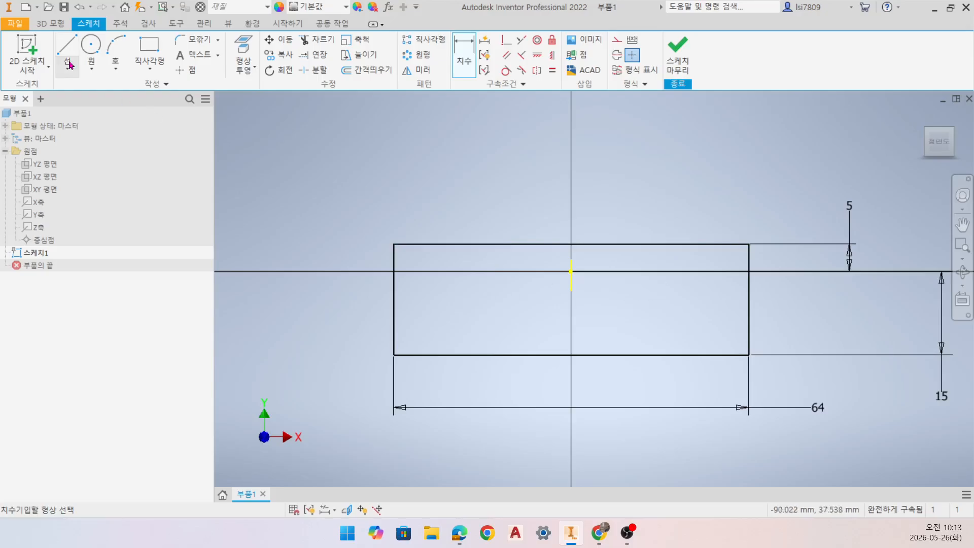
- Sketch a smaller rectangle about 33 mm wide across the top edge, with its vertical sides symmetric about the projected Y axis
click(150, 50)
click(479, 230)
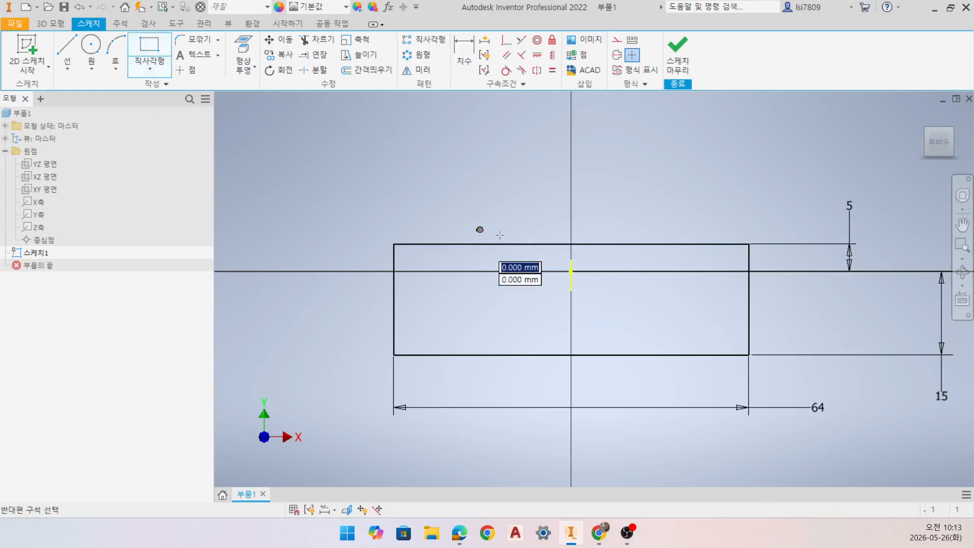
click(679, 291)
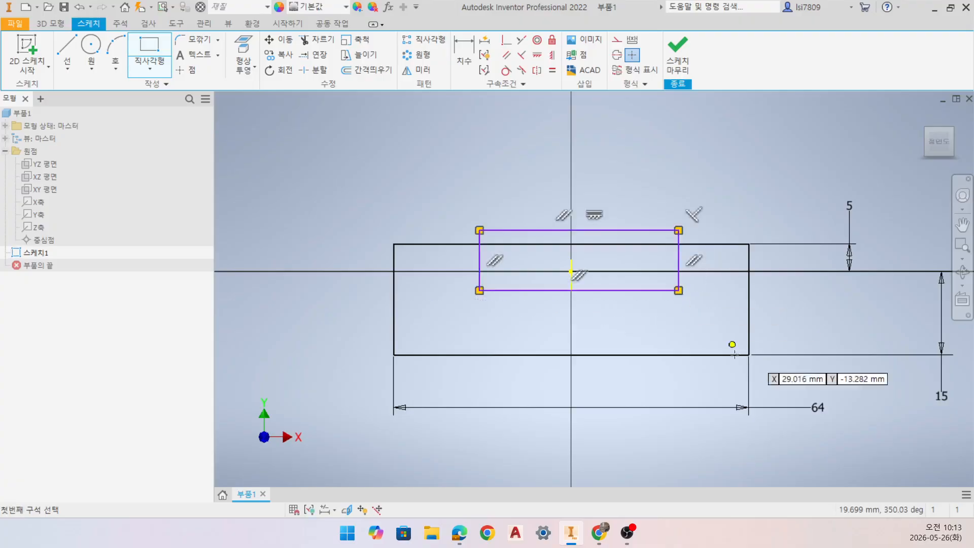
click(537, 70)
click(479, 264)
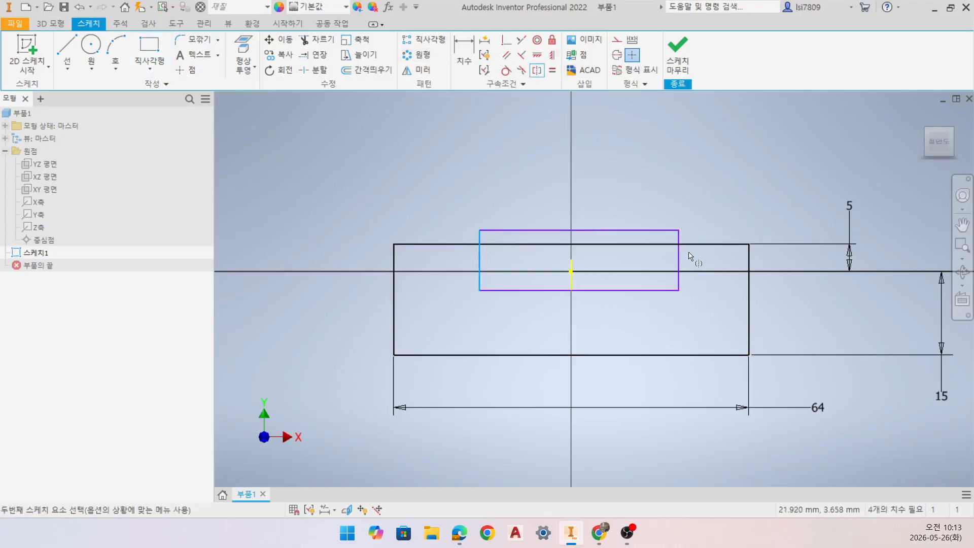
click(679, 263)
click(571, 277)
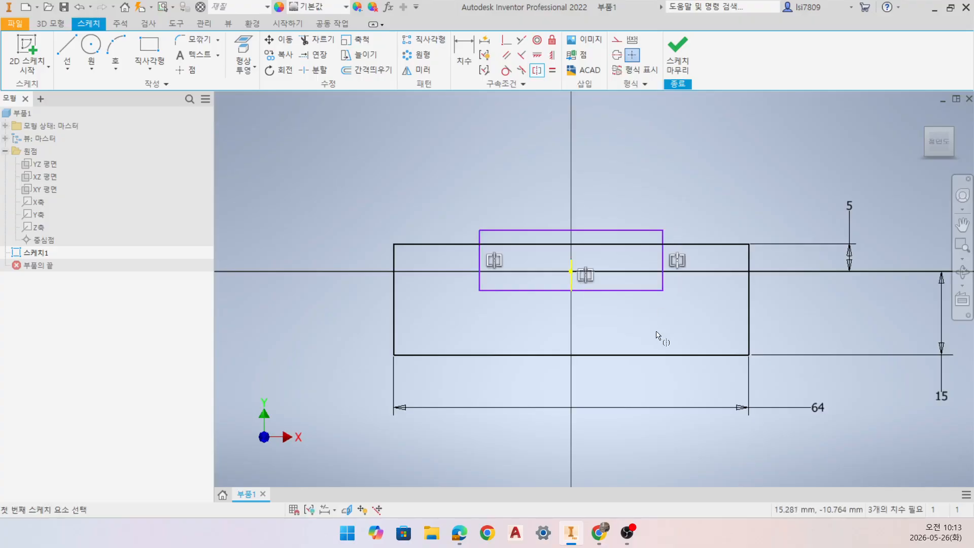
- Dimension the smaller rectangle's width as 30 mm between its vertical sides
click(467, 57)
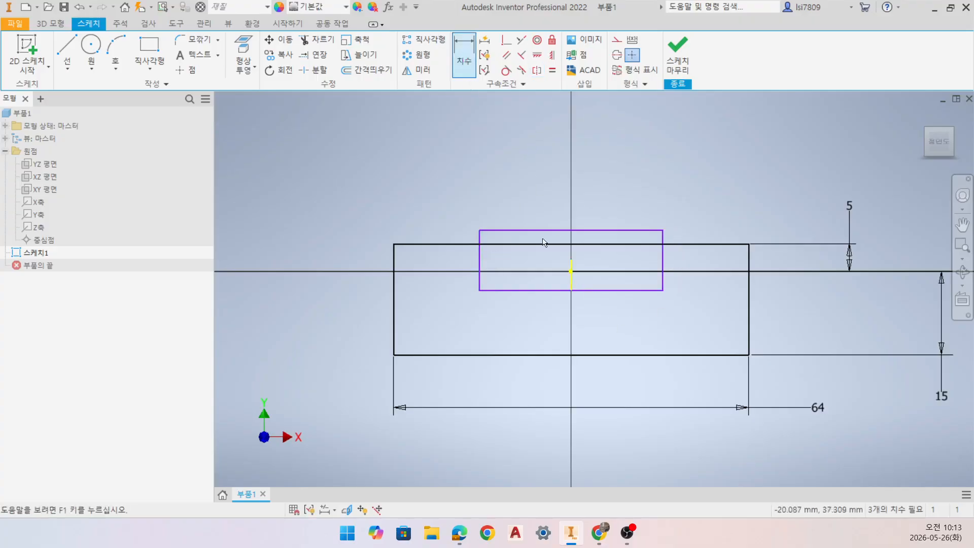
click(479, 259)
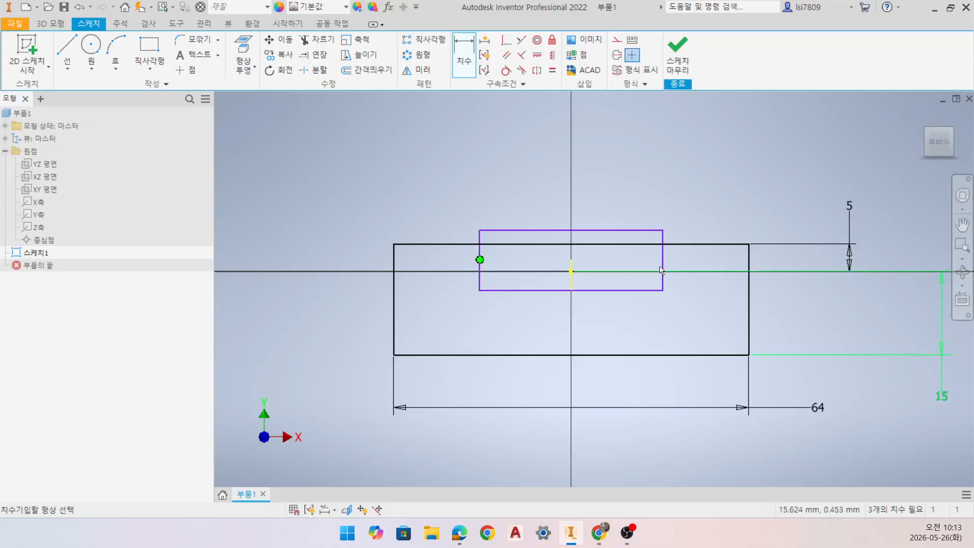
click(662, 260)
click(705, 181)
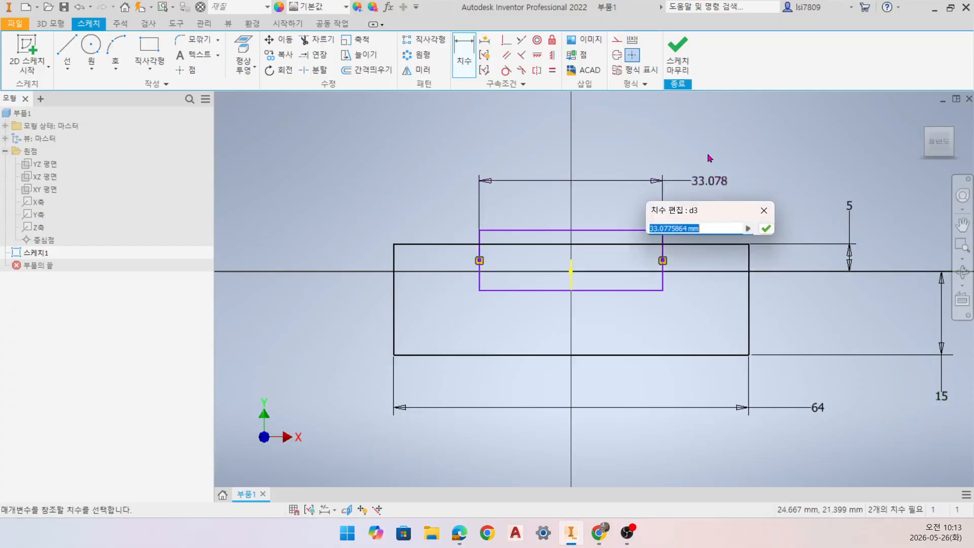
text(30)
key(Return)
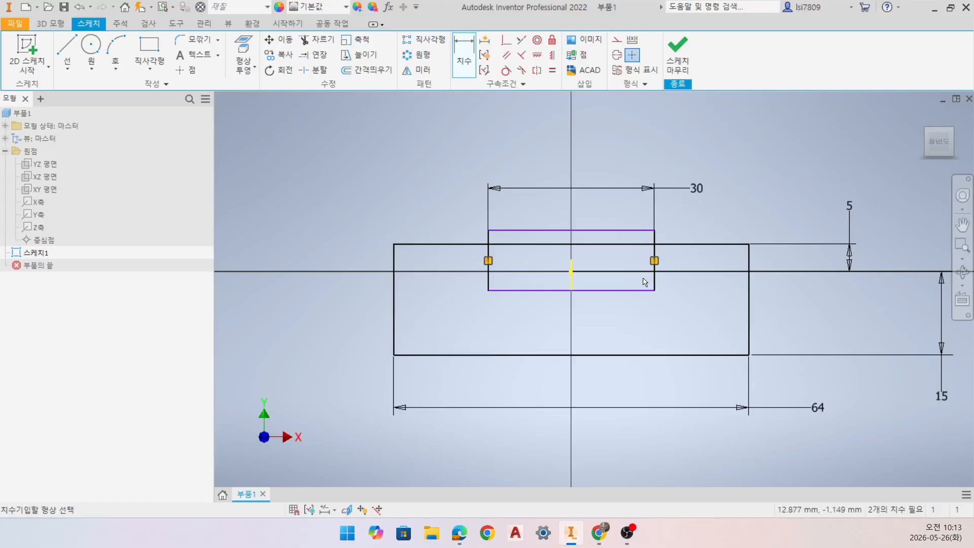
- Trim the smaller rectangle above the body and the body's top edge between its sides to leave an open groove
click(315, 39)
scroll(542, 242, up, 3)
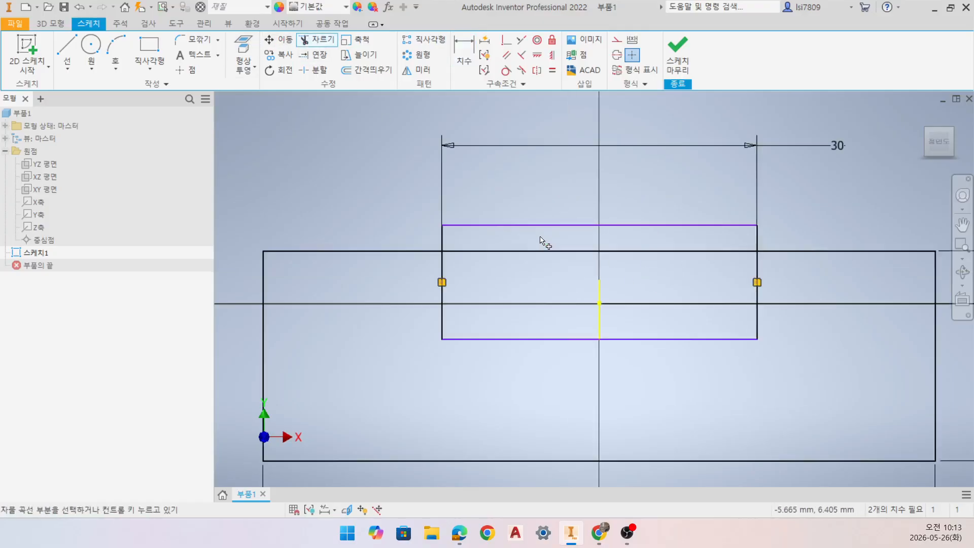
click(484, 252)
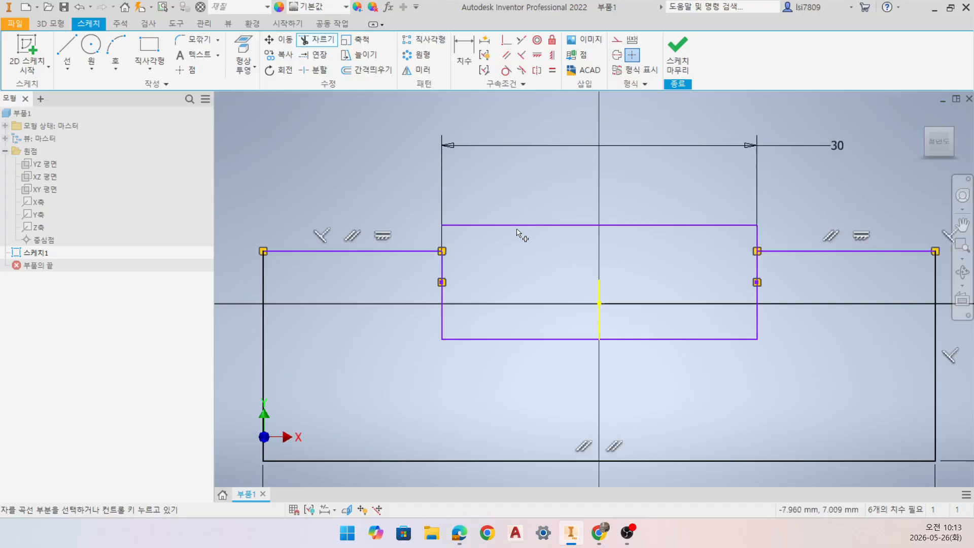
click(518, 226)
click(659, 225)
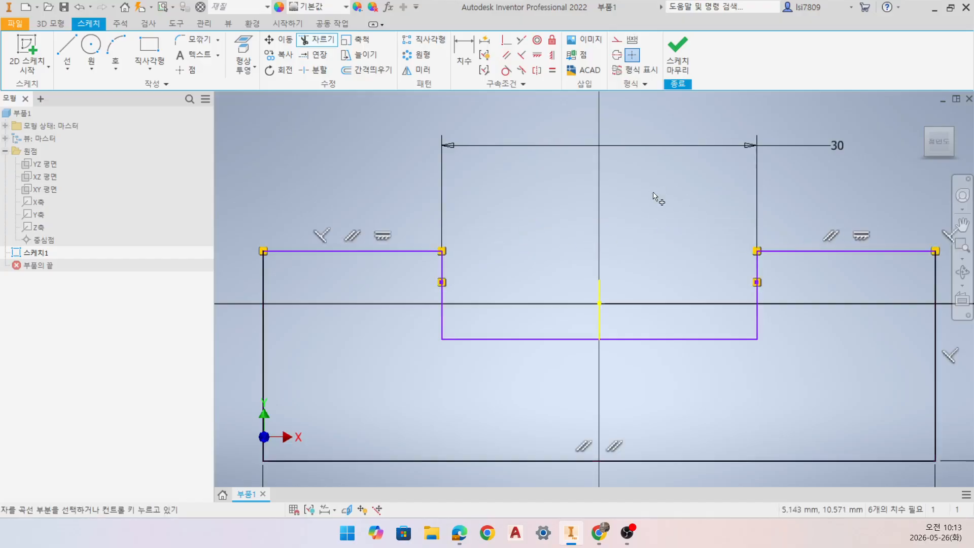
scroll(467, 278, down, 3)
key(Escape)
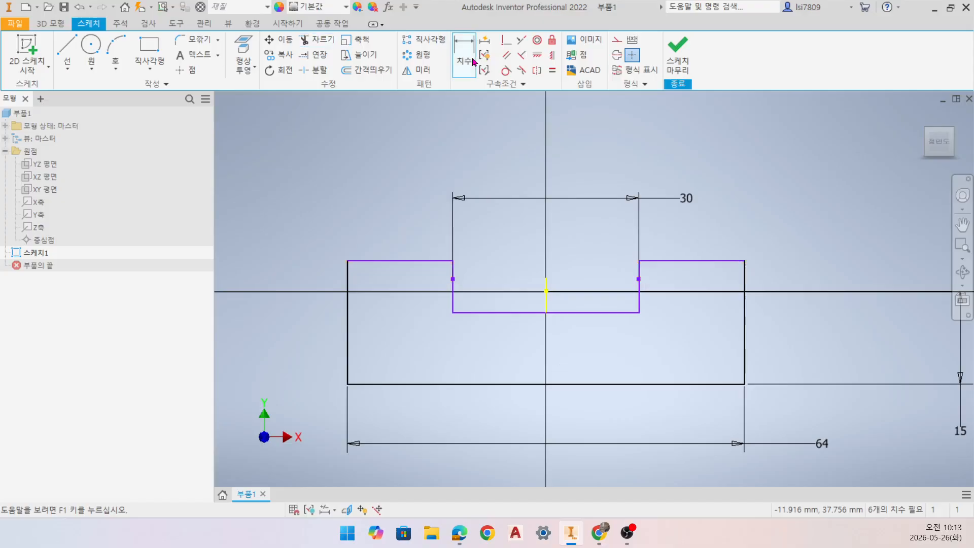
- Dimension the groove depth as 5 mm between the profile's top edge and the groove floor
click(473, 62)
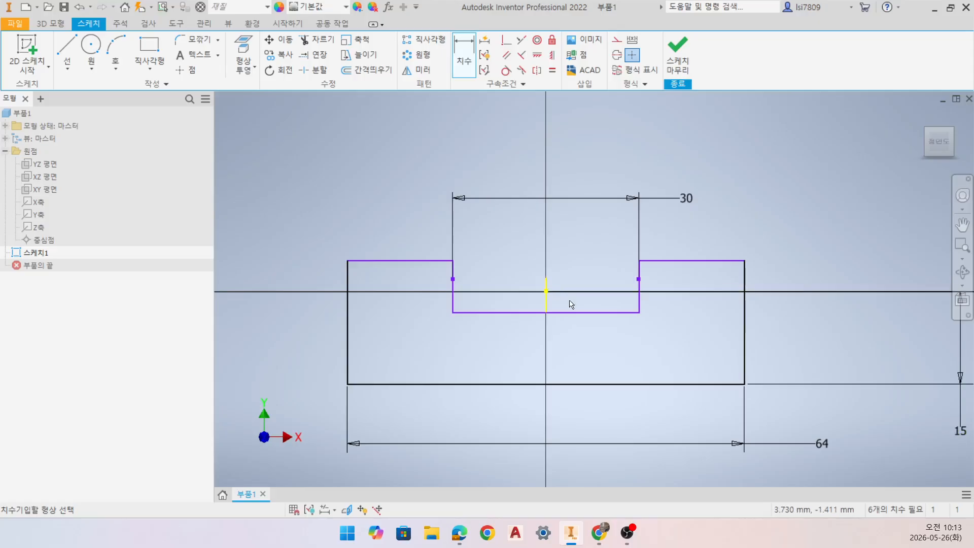
scroll(551, 326, down, 2)
scroll(553, 329, up, 3)
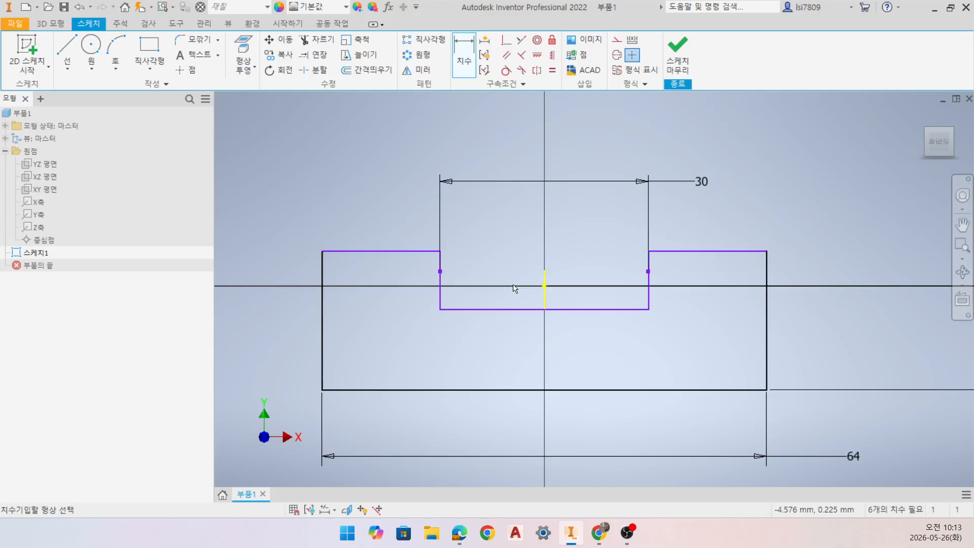
click(404, 251)
click(463, 309)
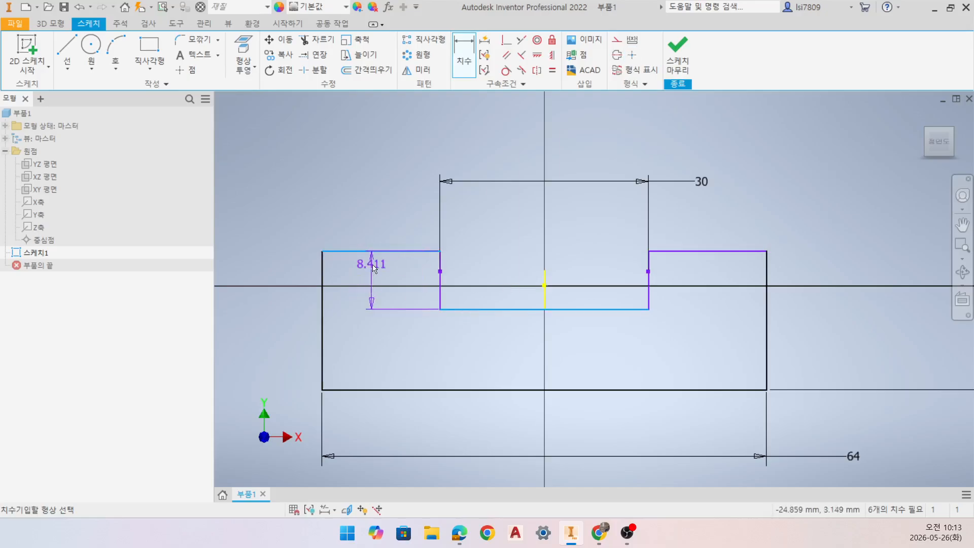
click(294, 252)
text(5)
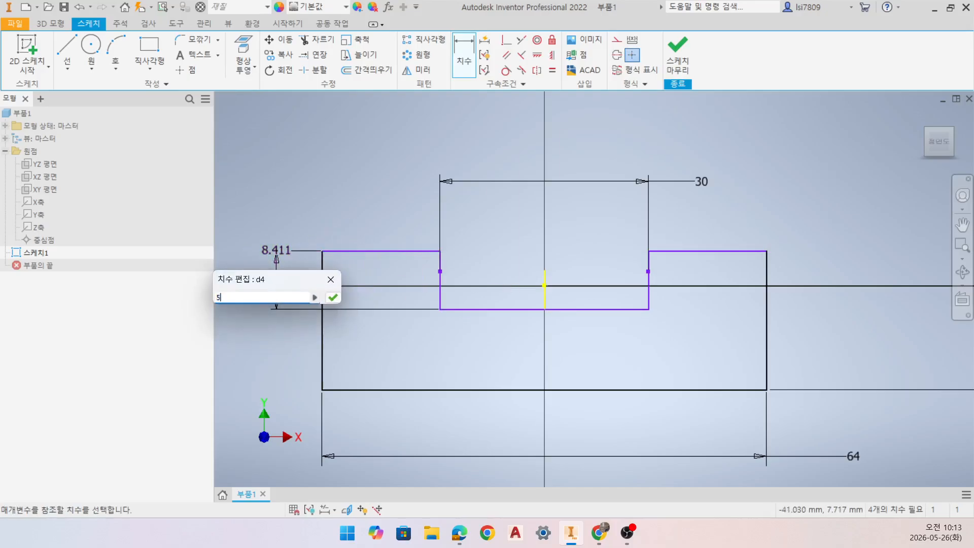
key(Return)
scroll(477, 329, down, 2)
middle_drag(477, 329, 383, 313)
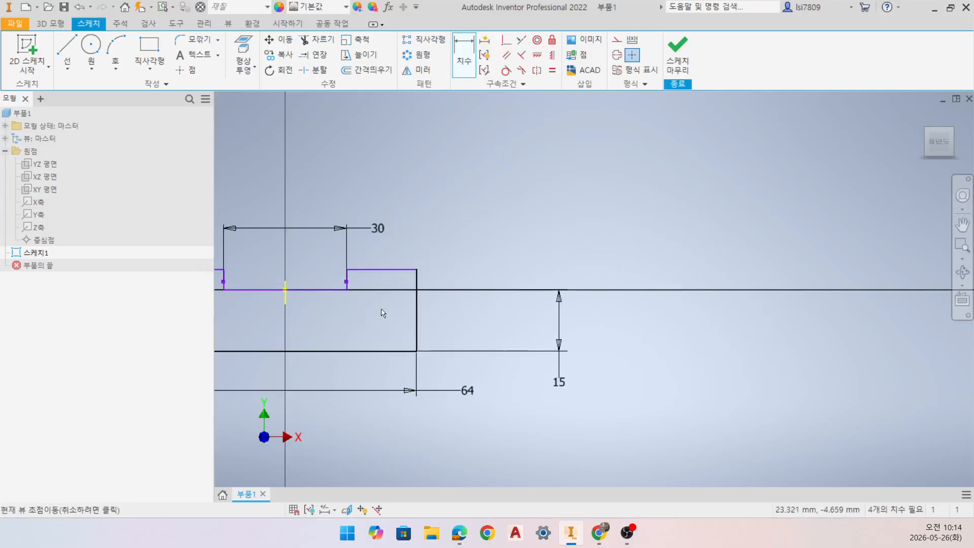
middle_drag(440, 328, 570, 312)
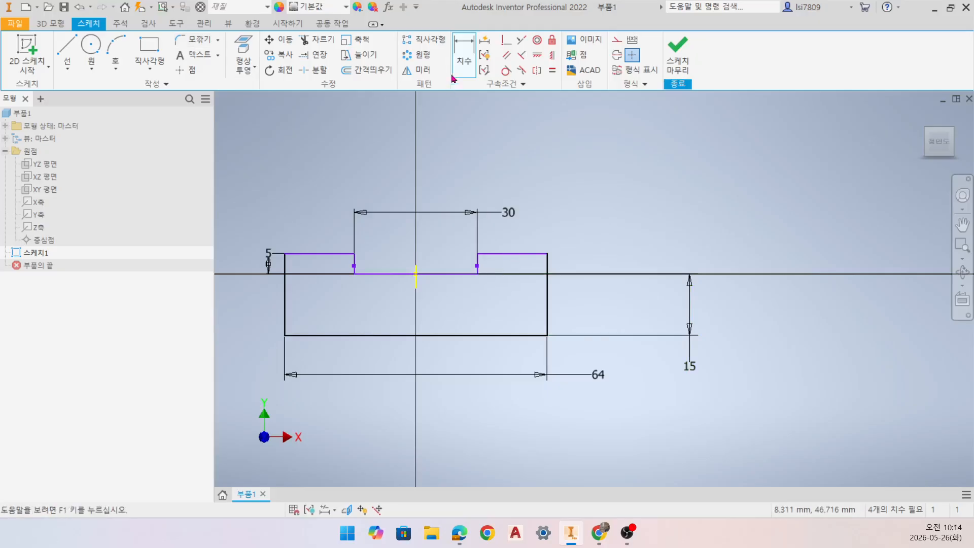
- Dimension the profile's overall height as 20 mm between its bottom and top edges
click(525, 335)
click(530, 254)
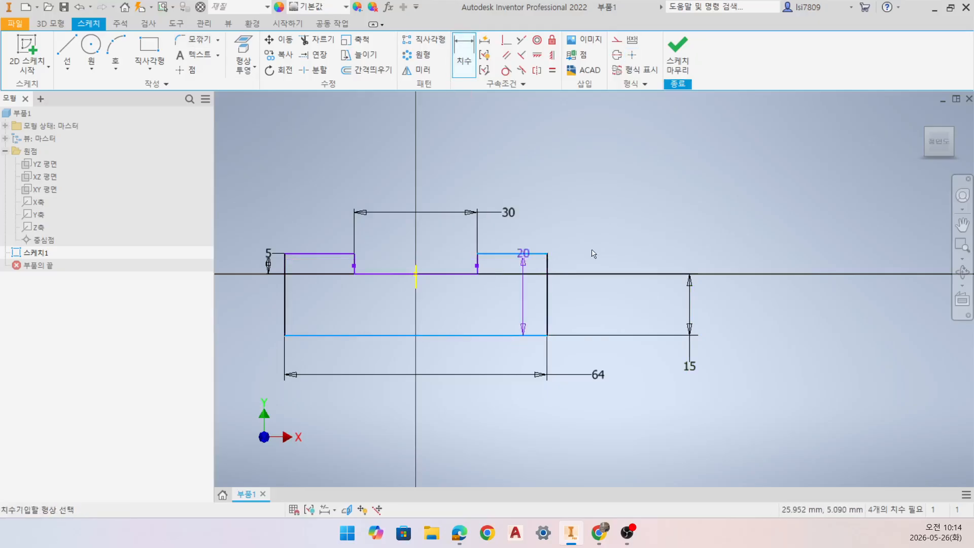
click(721, 248)
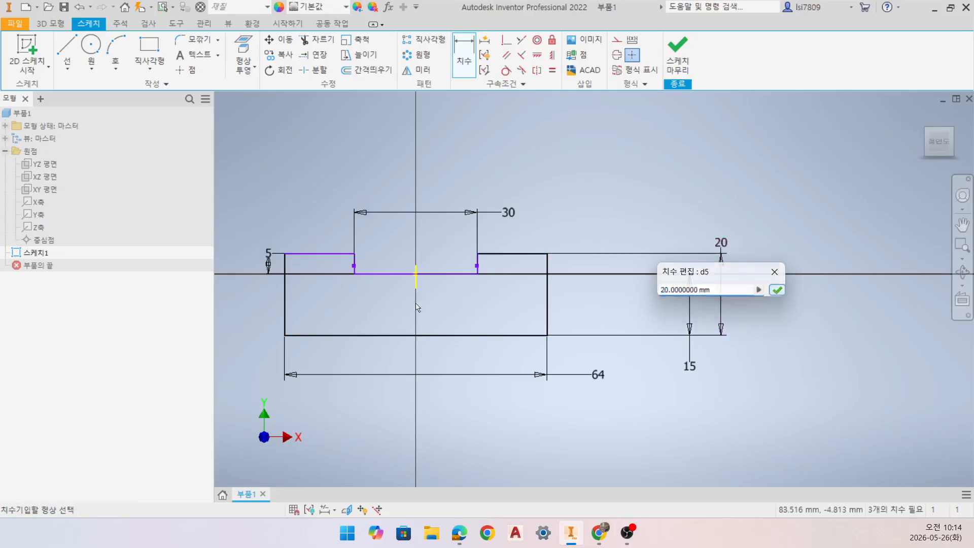
click(777, 289)
scroll(403, 299, up, 2)
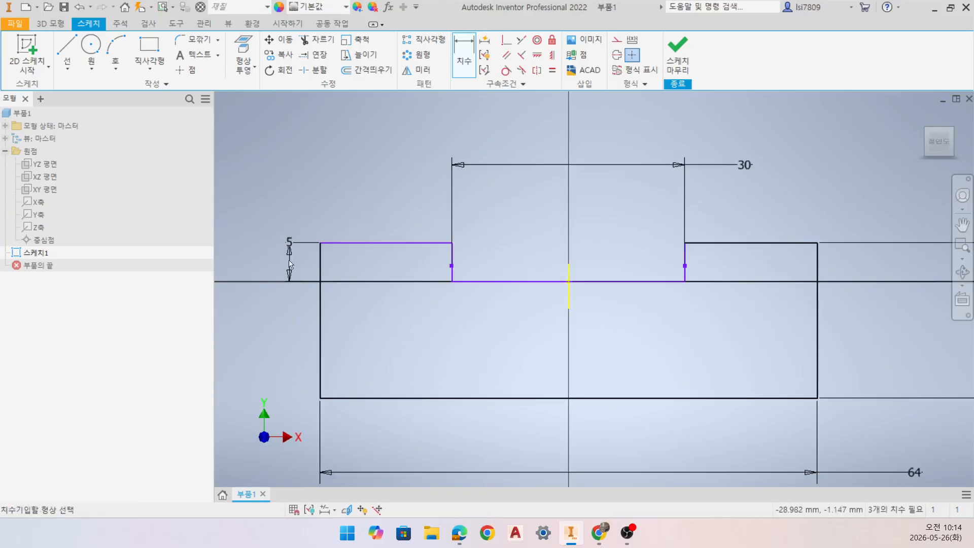
- Move the groove depth dimension farther out from the profile and place its text between the arrows
click(289, 242)
key(Return)
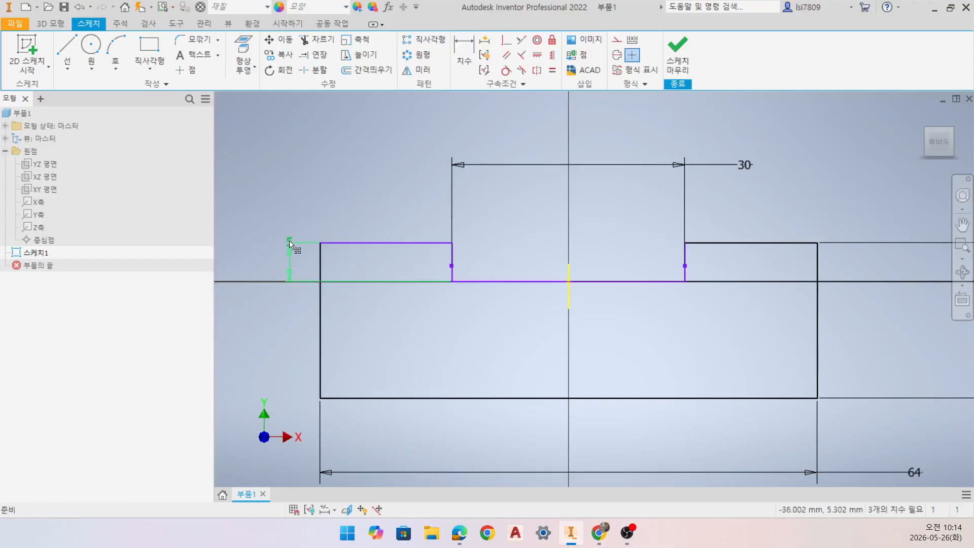
drag(290, 245, 260, 244)
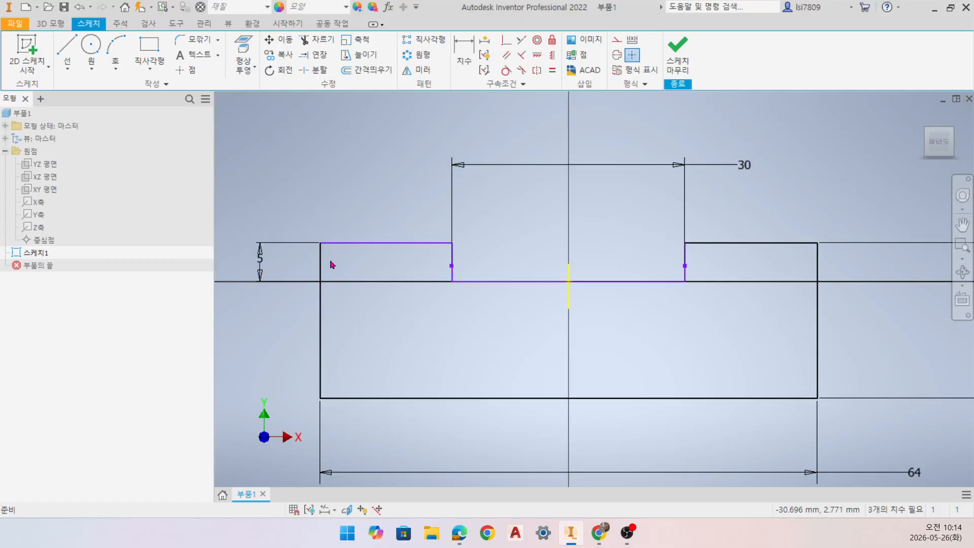
- Chamfer both upper outer corners of the profile with an equal distance of 5 mm
click(210, 45)
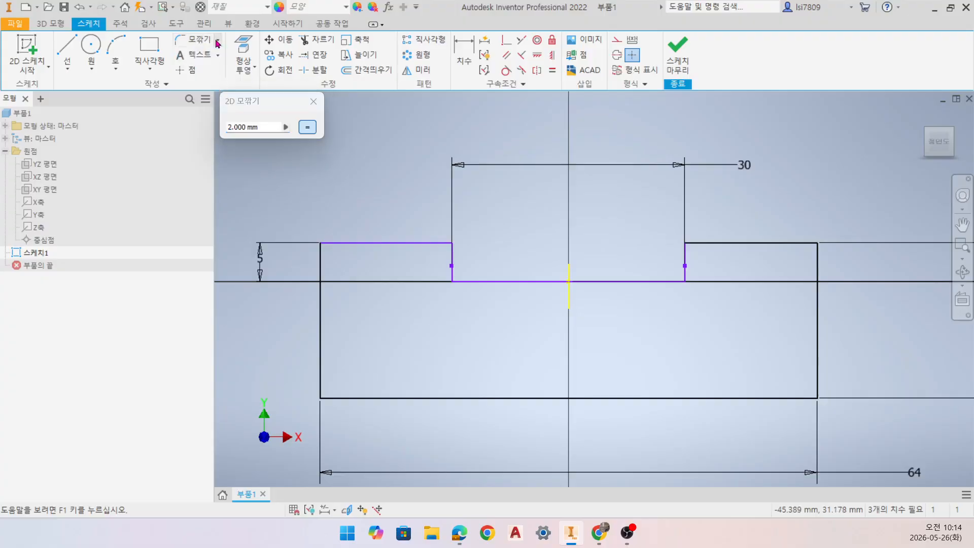
click(220, 41)
click(201, 85)
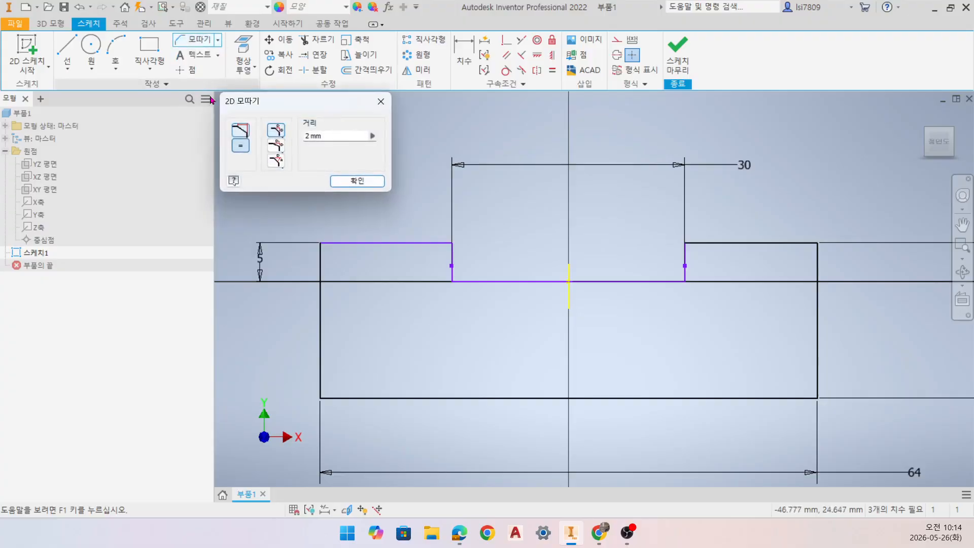
double_click(336, 133)
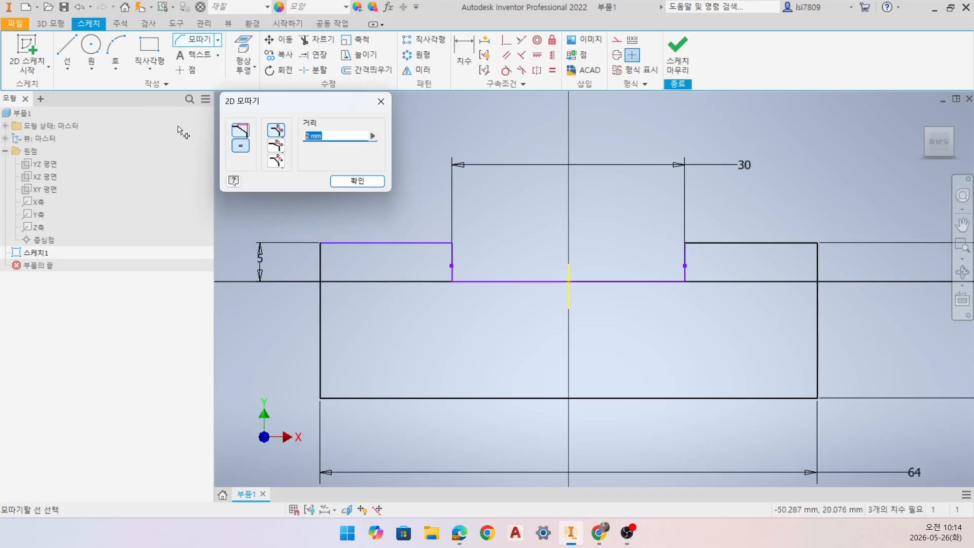
text(5)
click(321, 262)
click(333, 243)
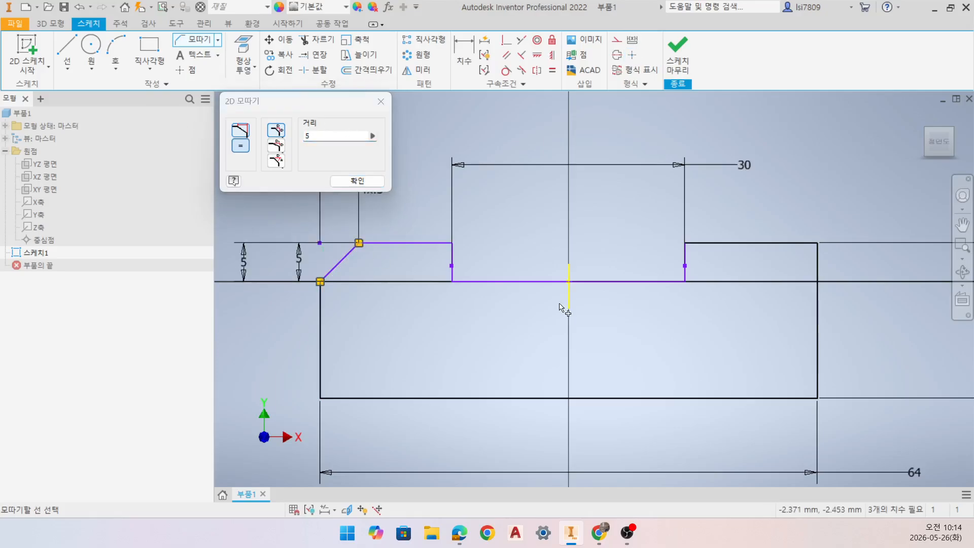
click(774, 245)
click(816, 266)
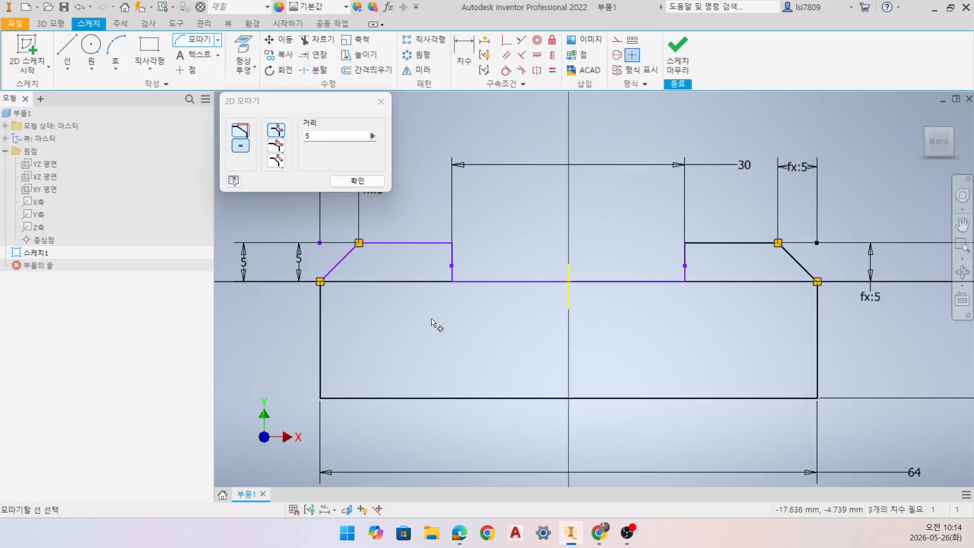
scroll(479, 351, down, 3)
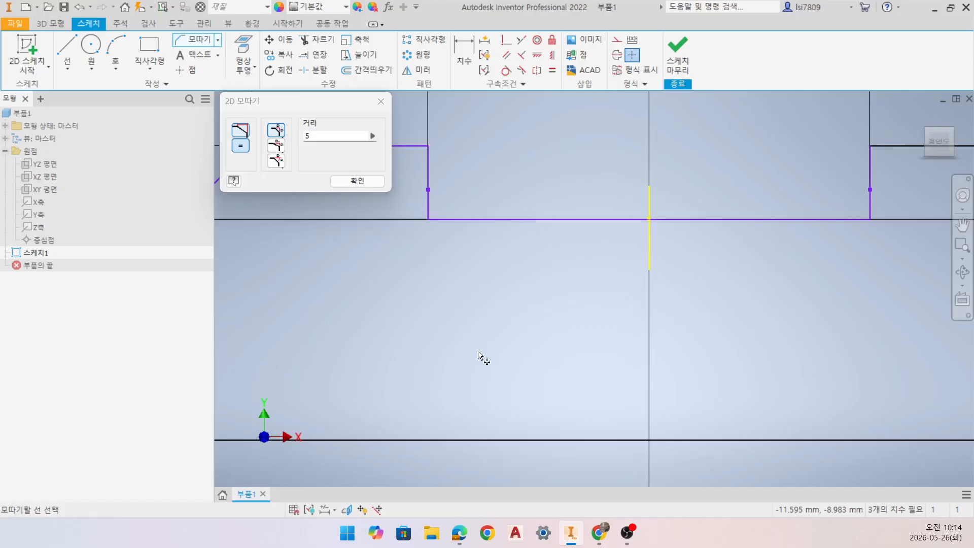
scroll(478, 351, up, 8)
middle_drag(479, 351, 475, 303)
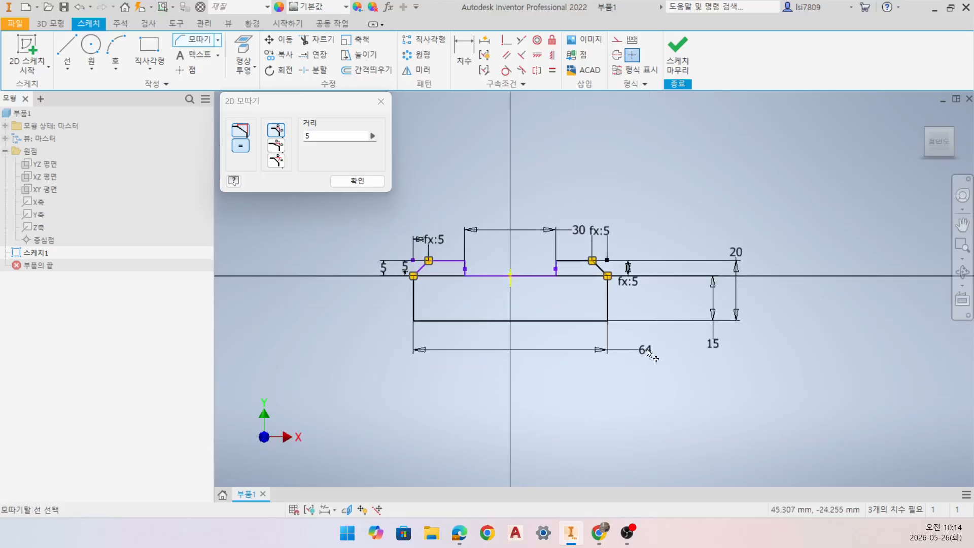
key(Escape)
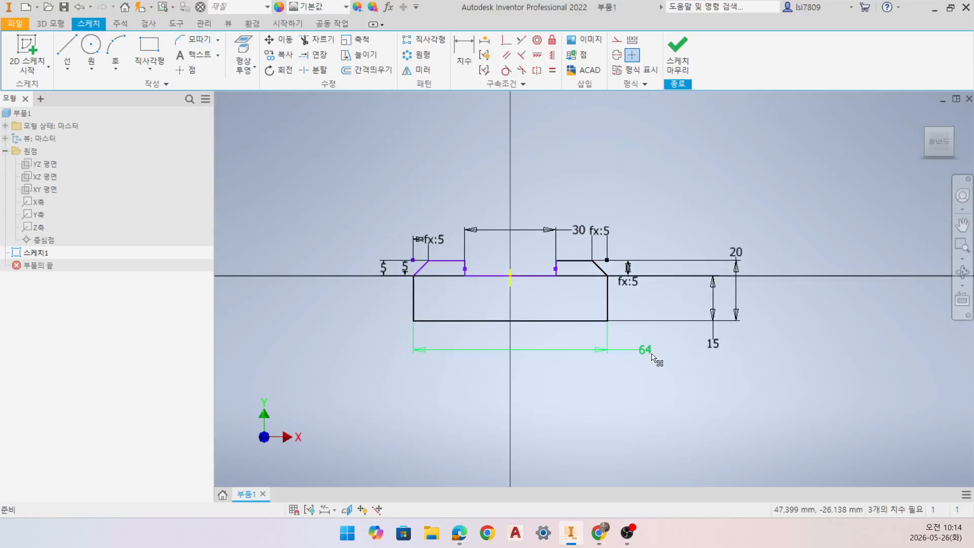
- Set the profile's overall width dimension to 50 mm
double_click(646, 352)
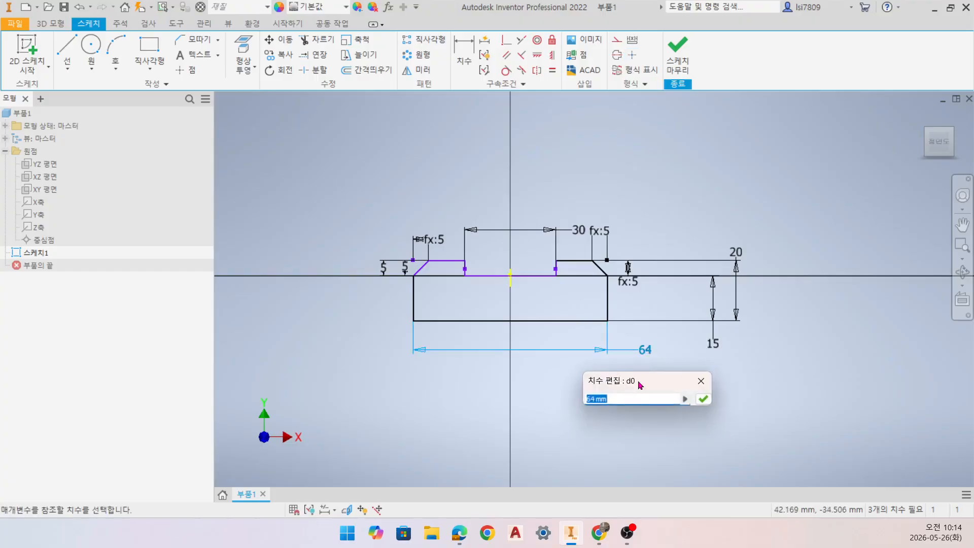
text(50)
key(Return)
scroll(600, 358, down, 3)
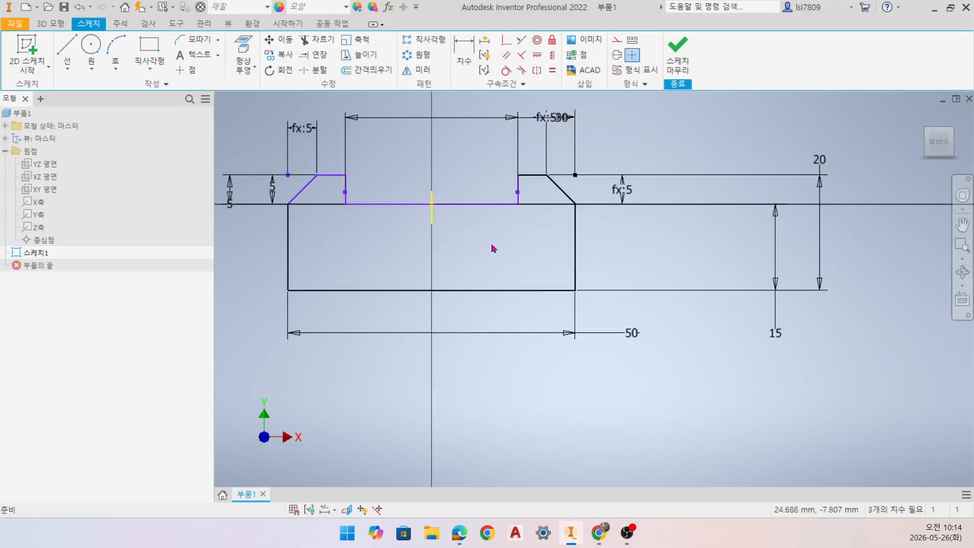
- Move the groove width dimension's text between its extension lines, clear of the chamfer dimension
middle_drag(492, 247, 567, 288)
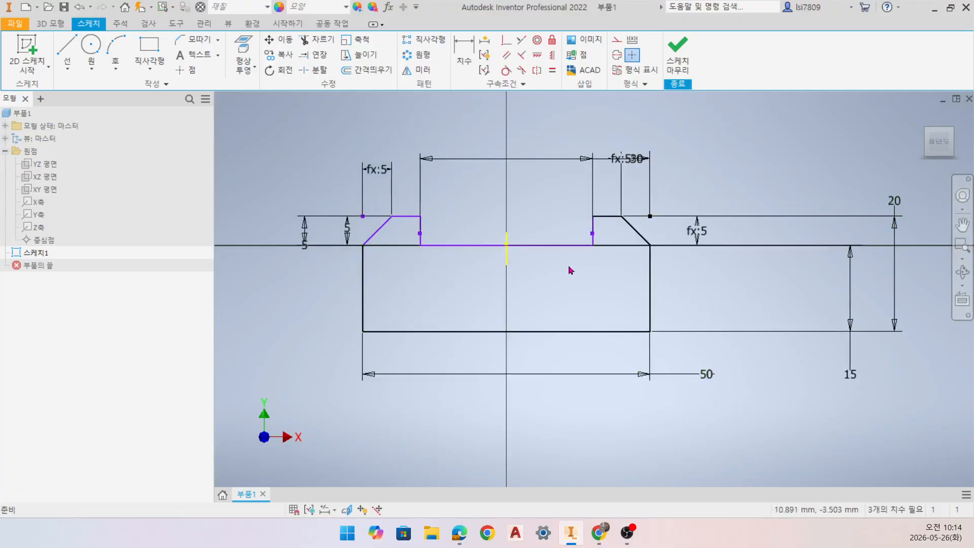
drag(635, 158, 535, 157)
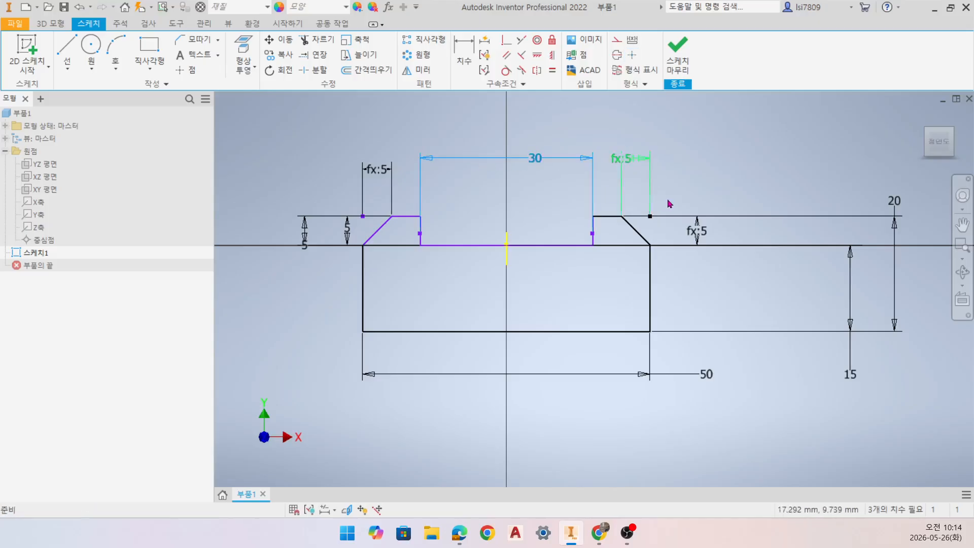
click(432, 281)
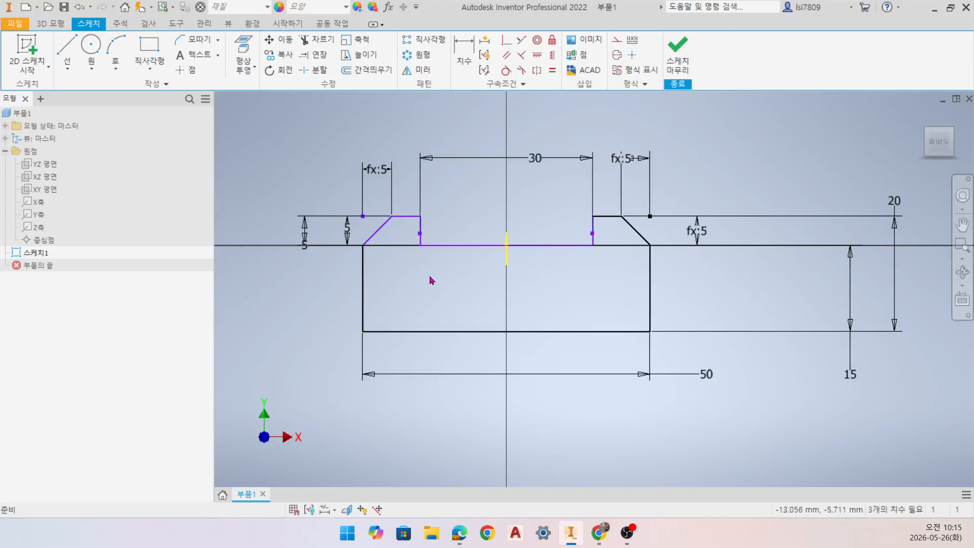
- Finish the sketch and extrude both halves of the profile symmetrically by 80 mm
click(677, 56)
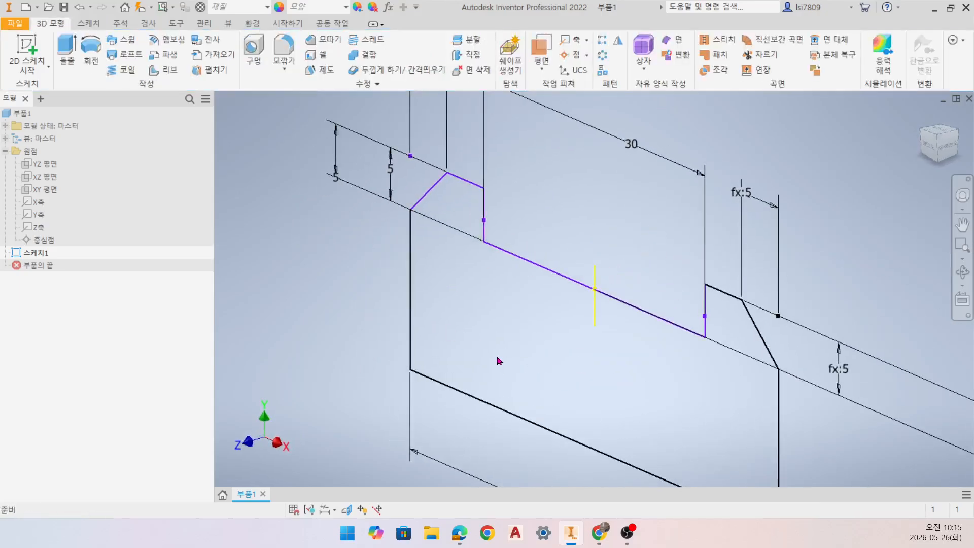
key(e)
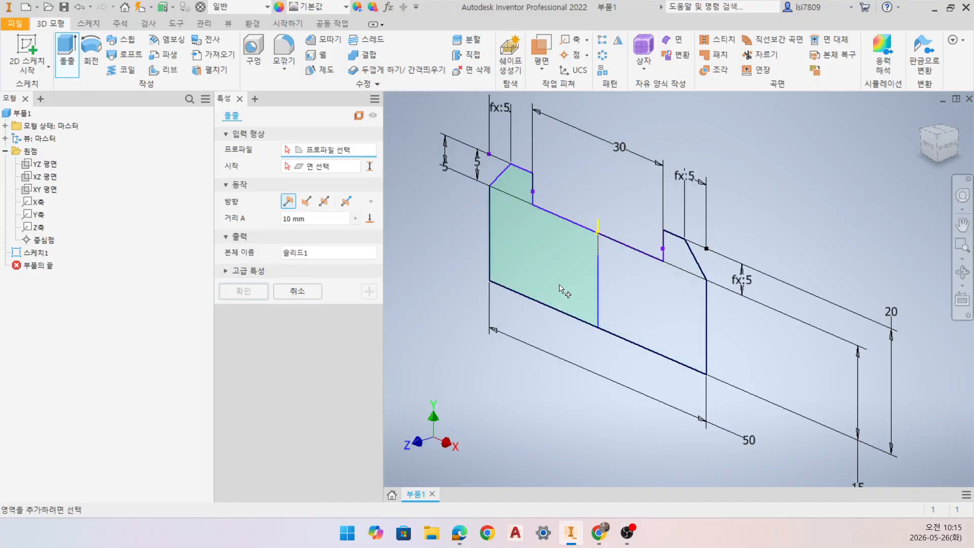
click(560, 288)
click(643, 316)
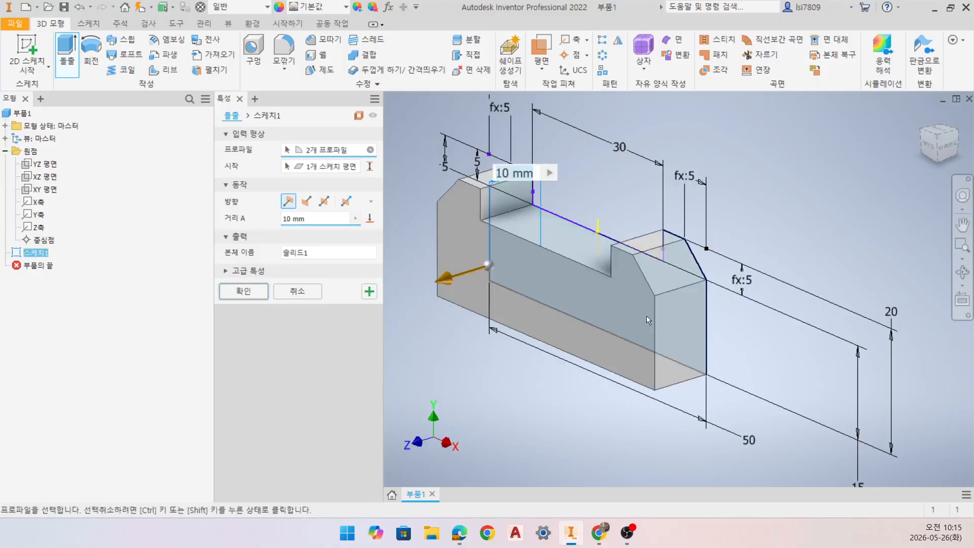
click(326, 202)
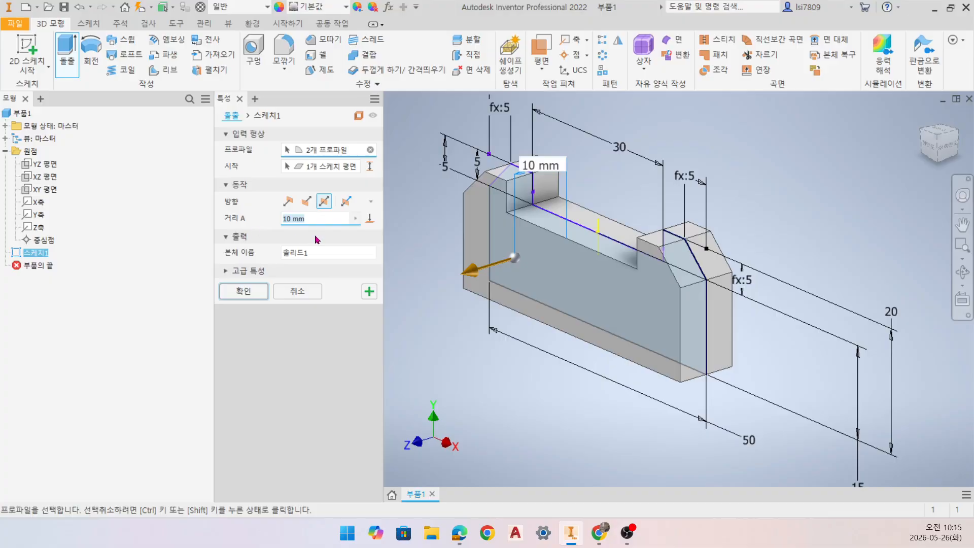
text(80)
click(233, 291)
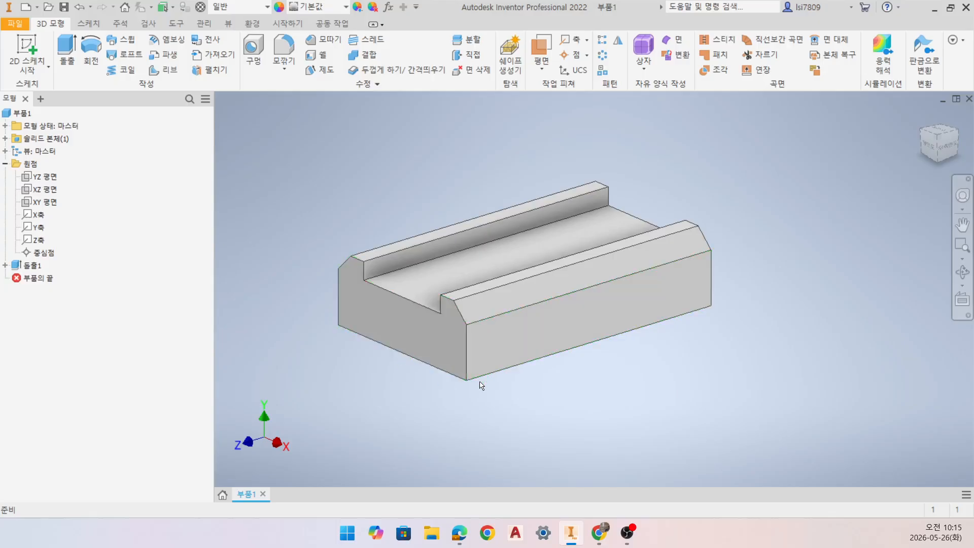
- Switch to the exam drawing PDF in Edge to check the bracket's views, and return to the Inventor part
click(462, 534)
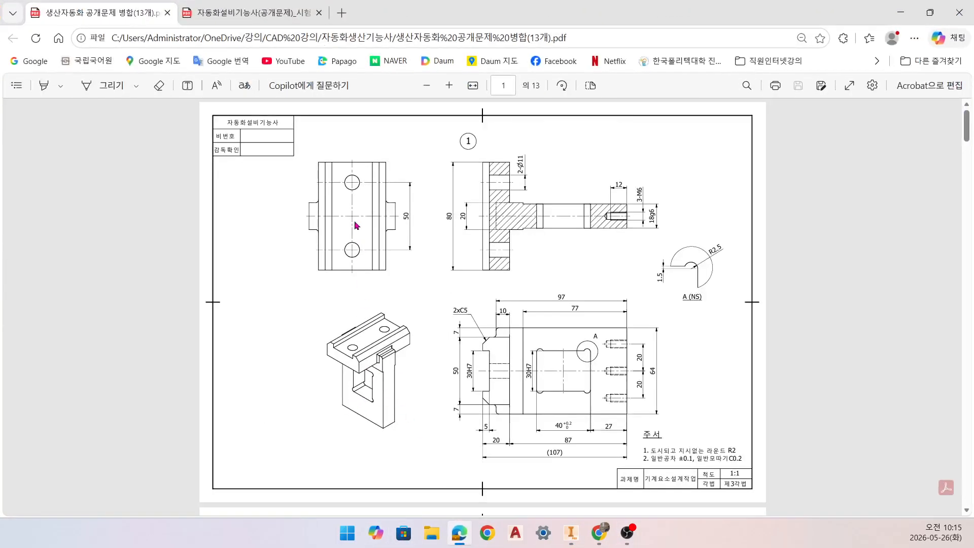
click(901, 12)
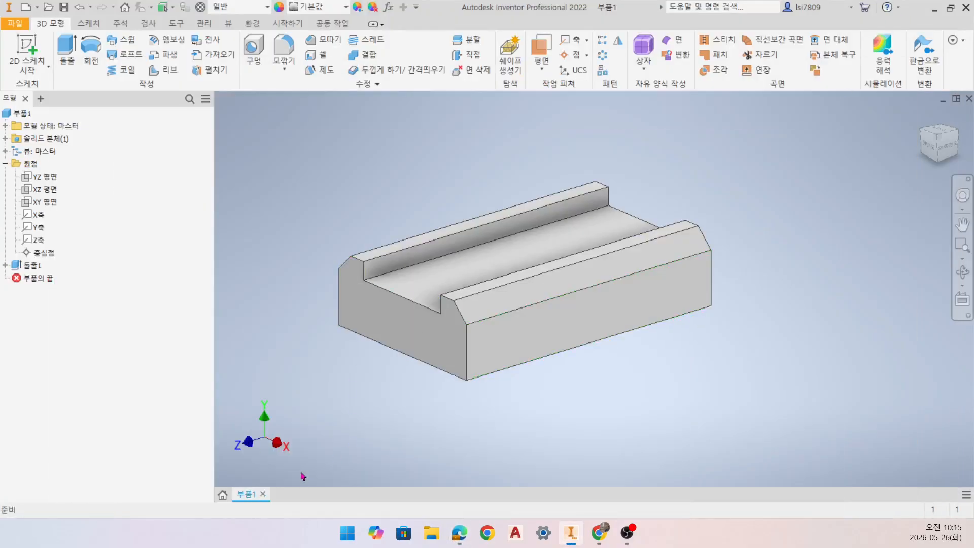
- Start a new sketch on the XY plane and slice the solid at the sketch plane
click(27, 53)
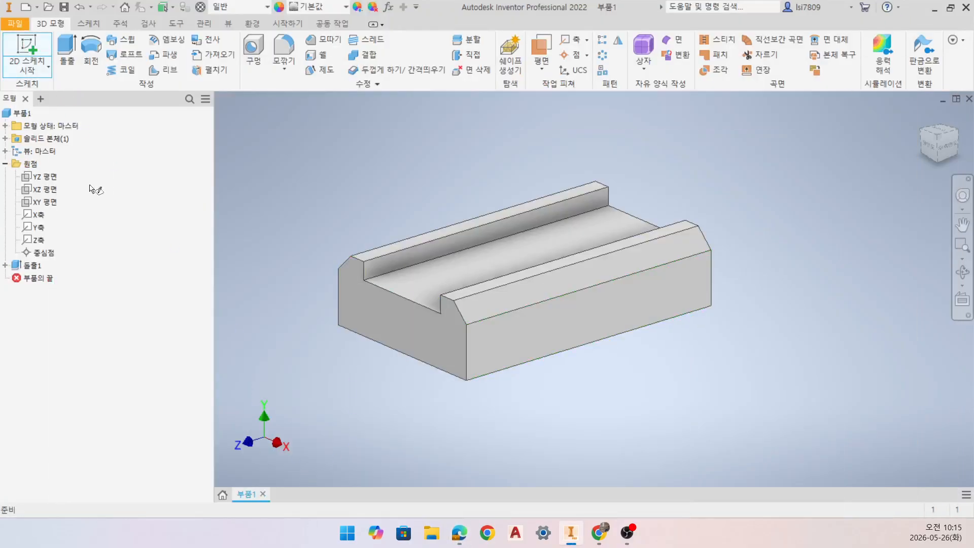
click(39, 203)
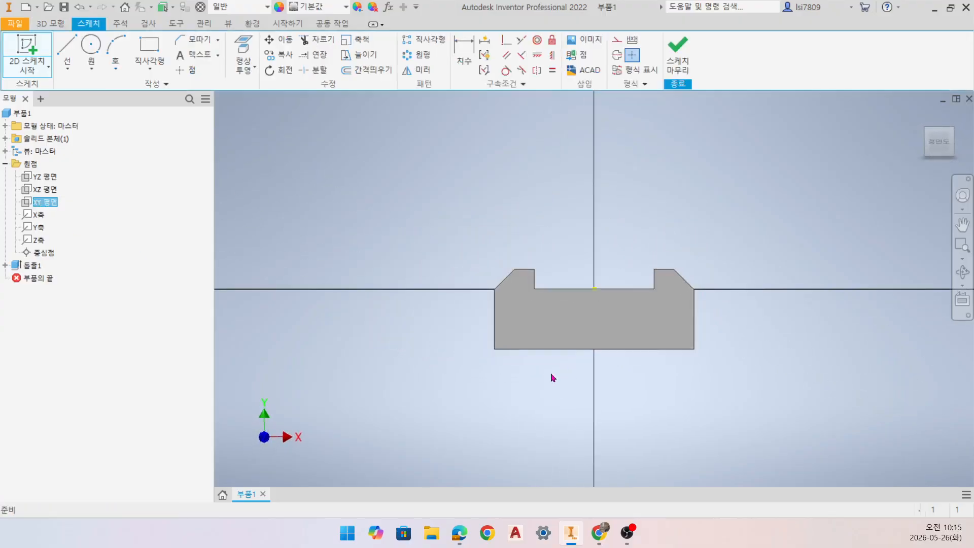
click(345, 510)
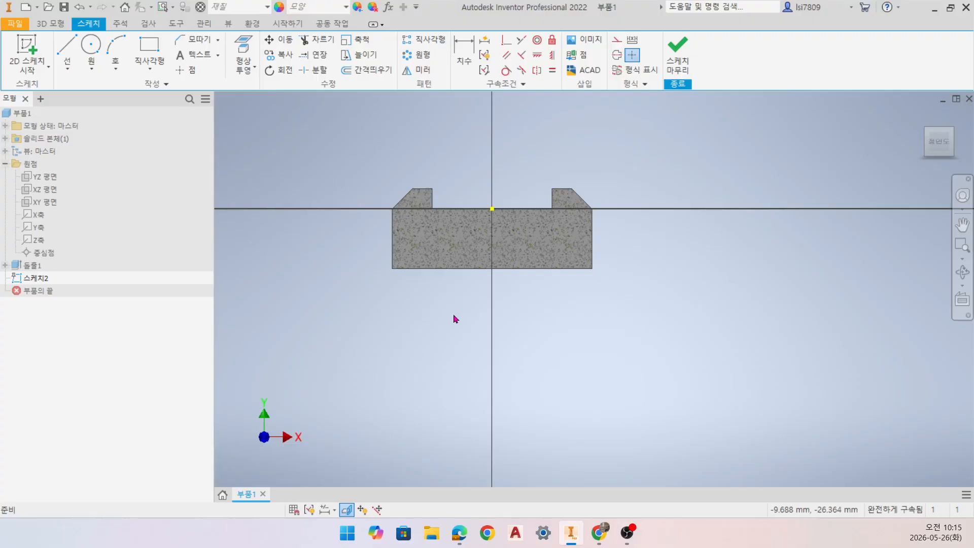
click(158, 54)
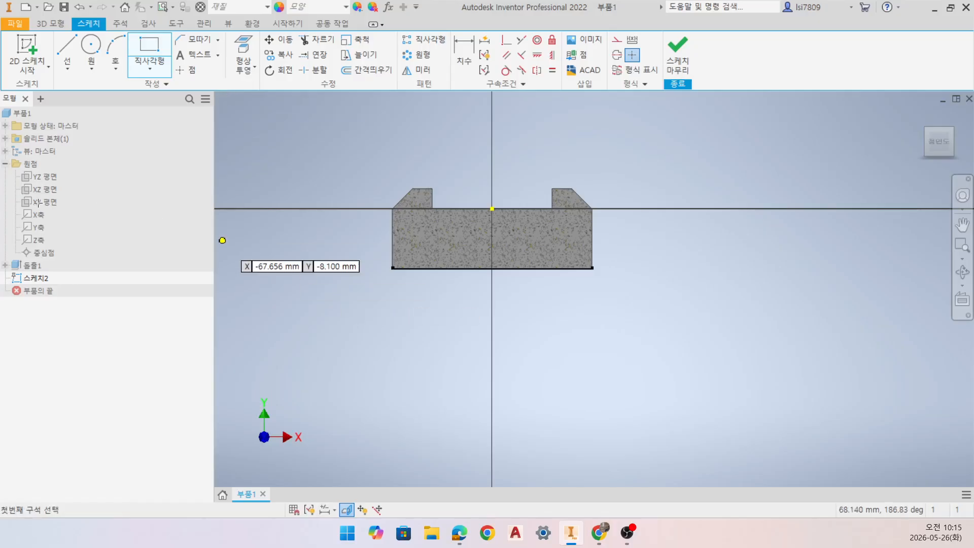
key(Escape)
click(5, 163)
click(6, 164)
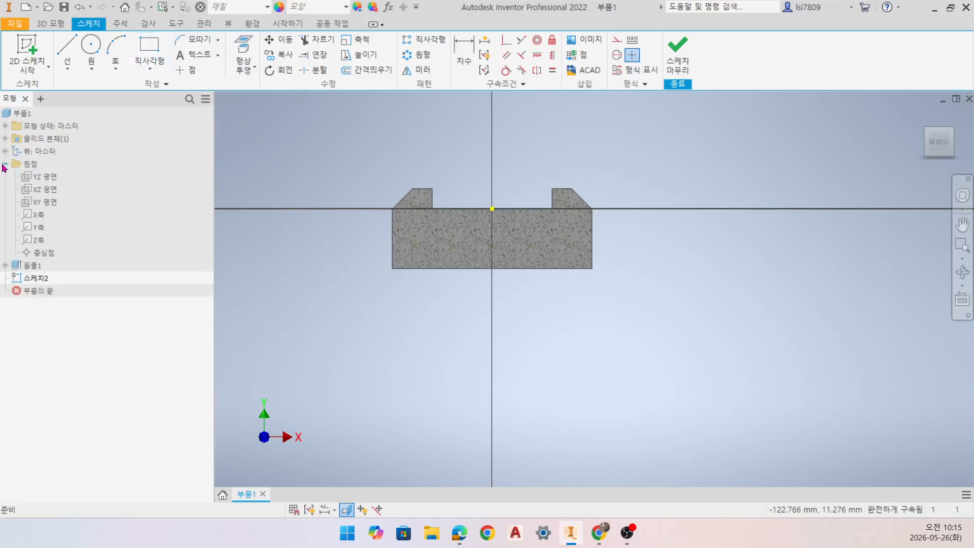
- Project the Y axis into the sketch and convert it to a construction line
click(38, 227)
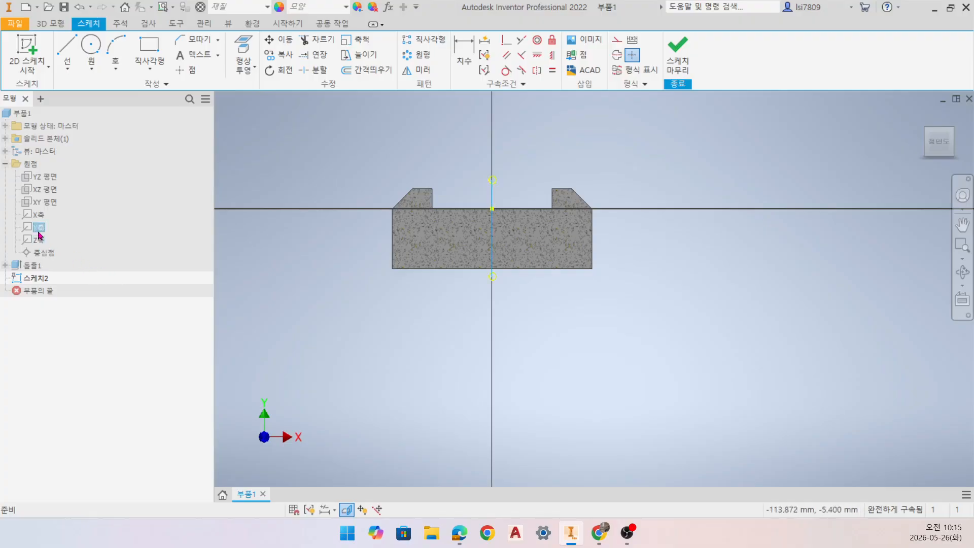
click(243, 51)
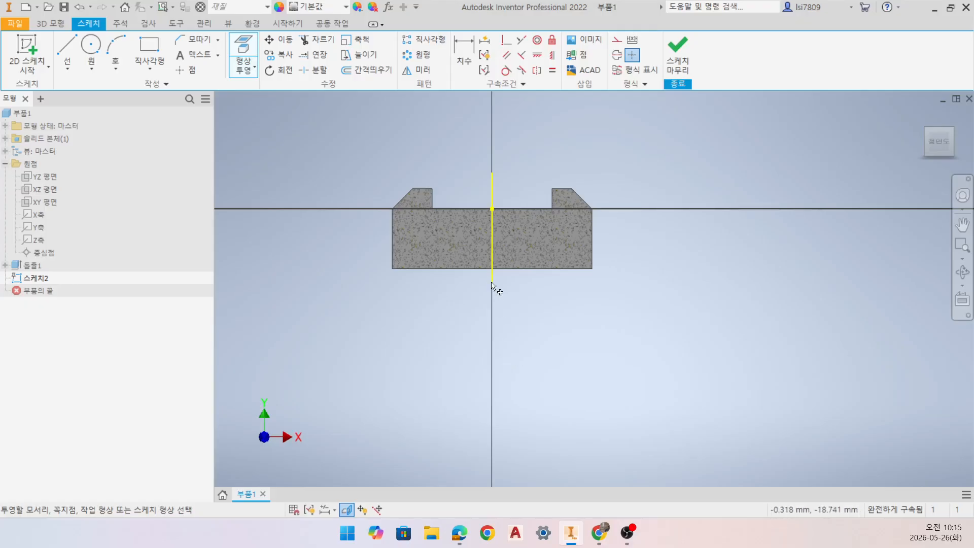
key(Escape)
click(616, 40)
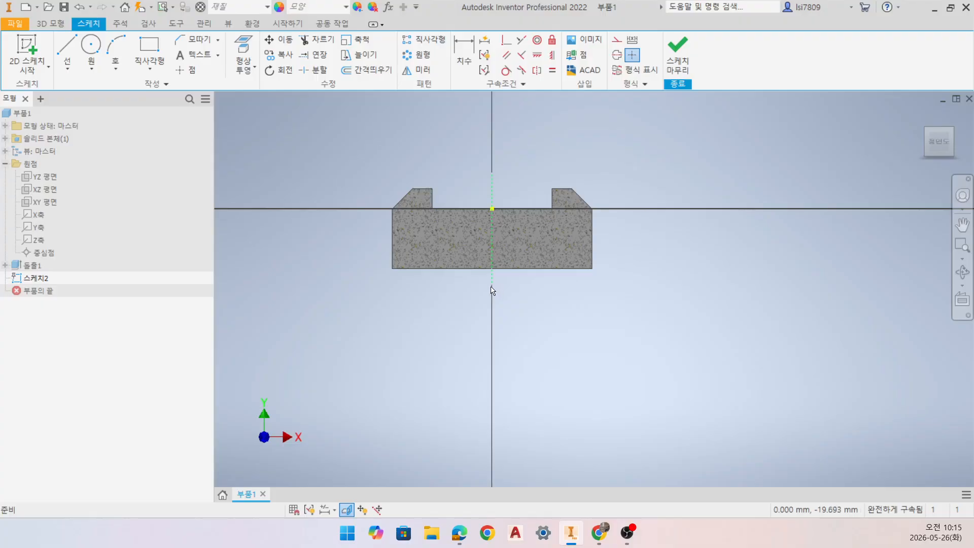
drag(493, 288, 494, 335)
- Draw a tall rectangle extending down from inside the head and make its vertical sides symmetric about the projected Y axis
click(146, 46)
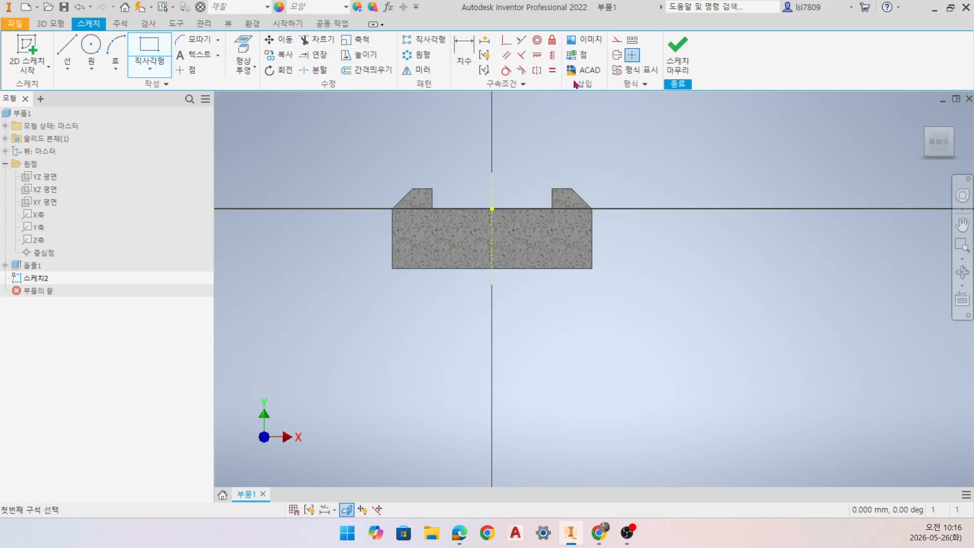
click(433, 235)
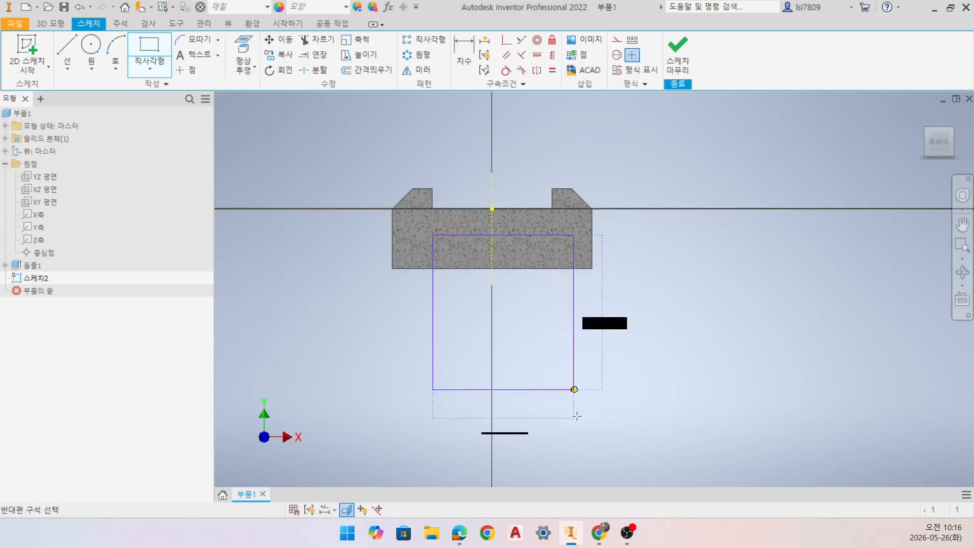
click(564, 443)
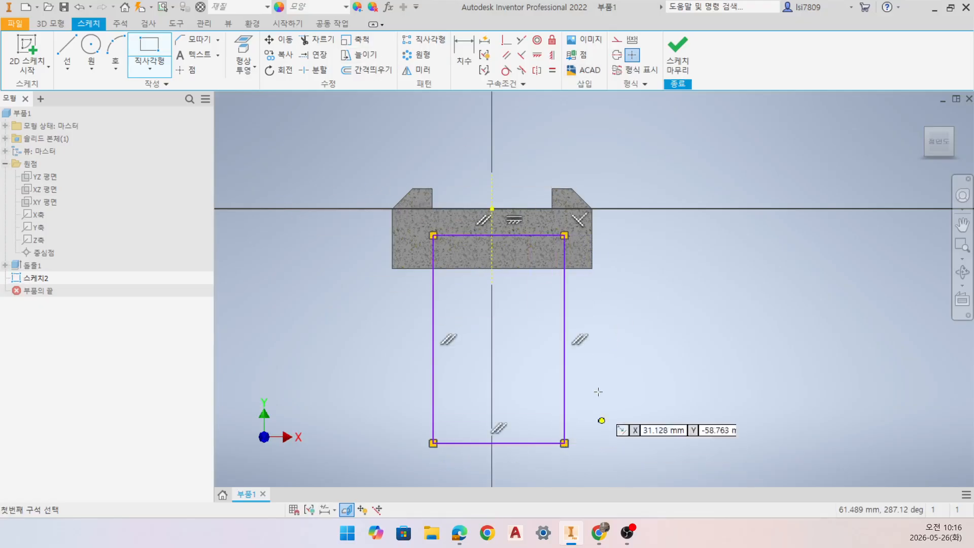
click(538, 74)
click(435, 339)
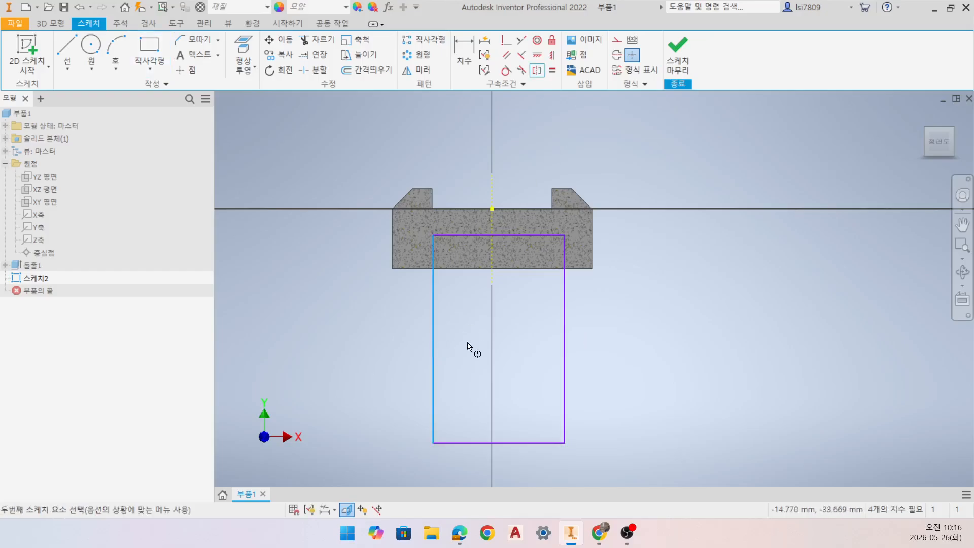
click(559, 328)
click(490, 247)
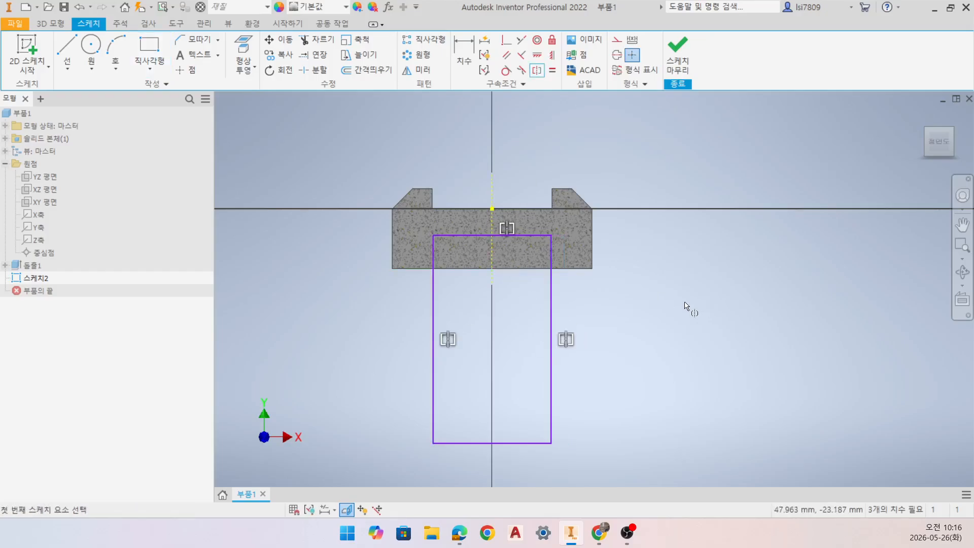
- Dimension the rectangle's width along its lower edge as 64 mm
click(456, 46)
click(511, 443)
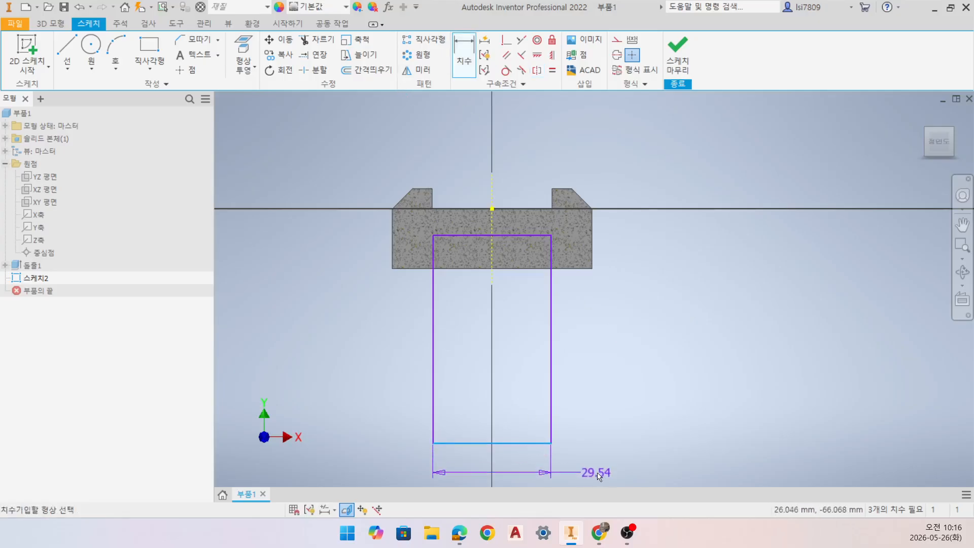
click(599, 469)
text(64)
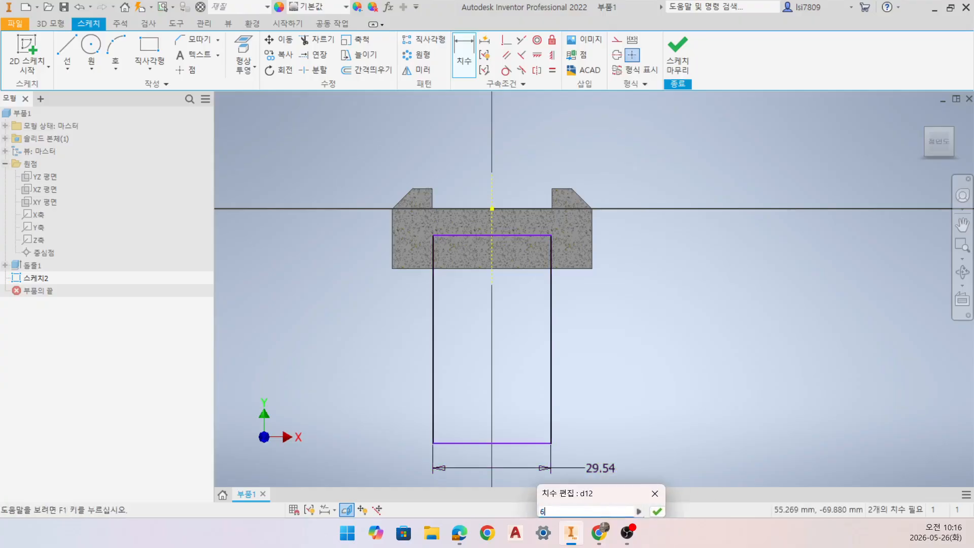
key(Return)
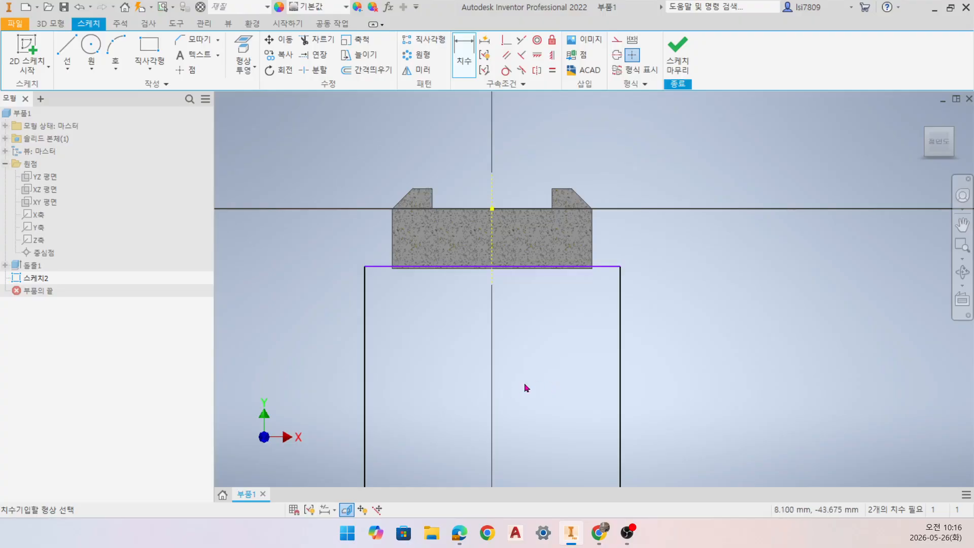
- Move the rectangle's top edge up into the head and dimension its distance from the head's bottom edge as 10 mm
scroll(525, 387, up, 3)
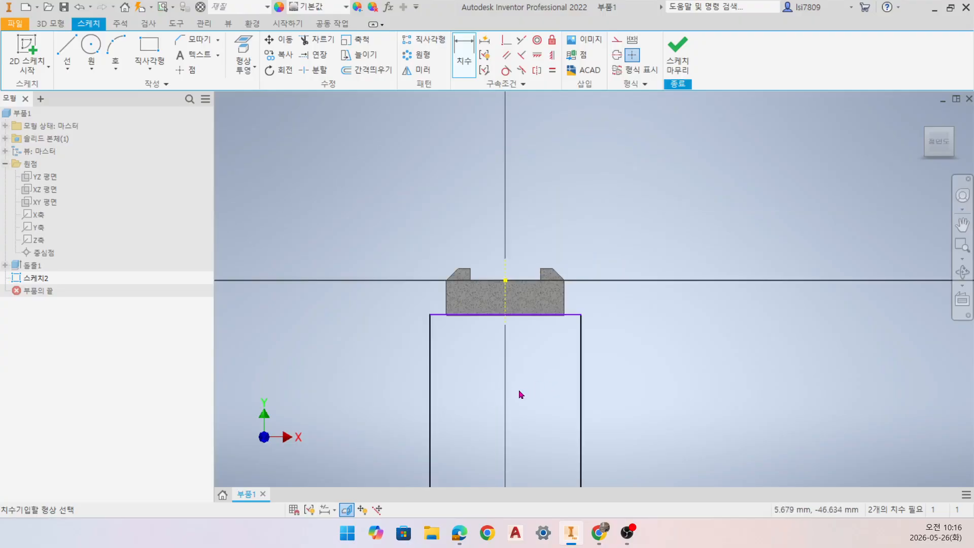
middle_drag(521, 382, 528, 320)
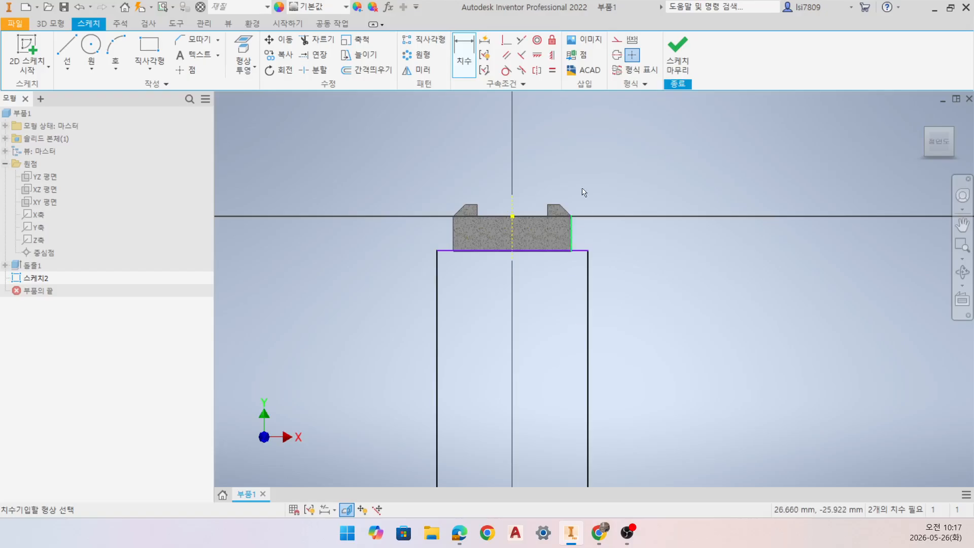
scroll(623, 244, down, 3)
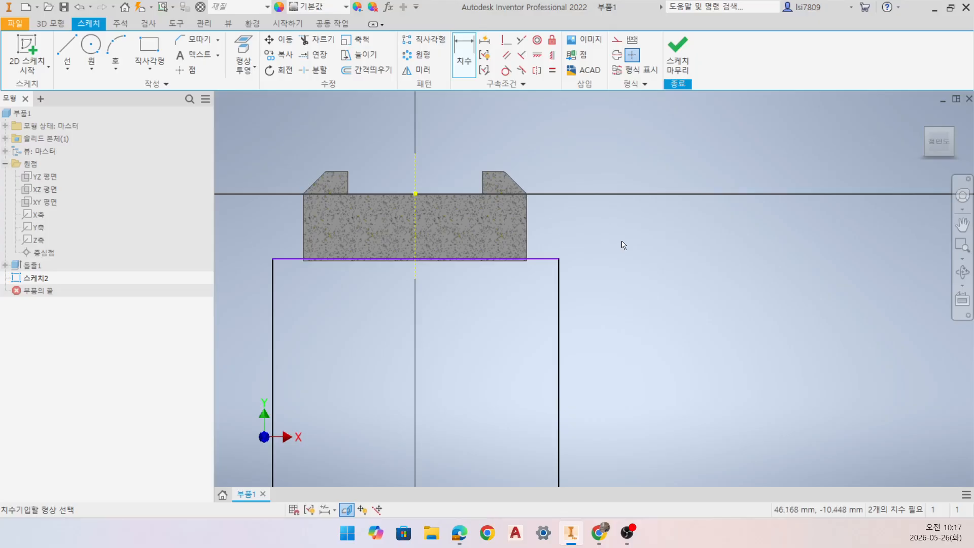
drag(535, 261, 540, 233)
click(465, 51)
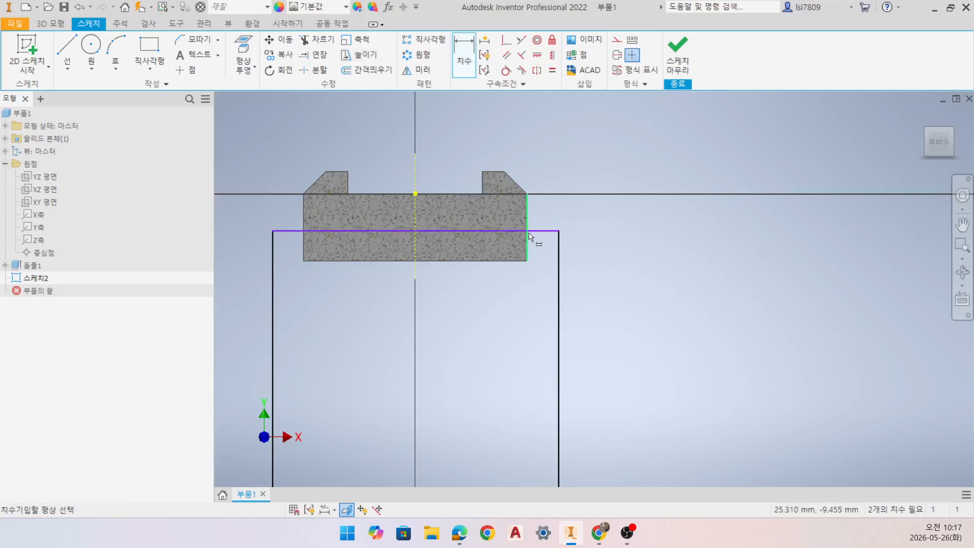
click(531, 232)
click(508, 260)
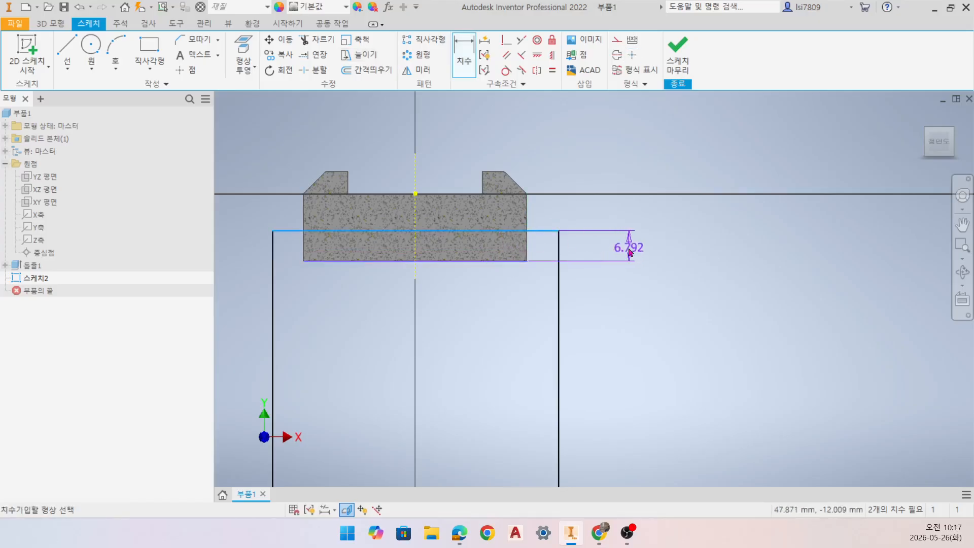
click(628, 247)
text(10)
key(Return)
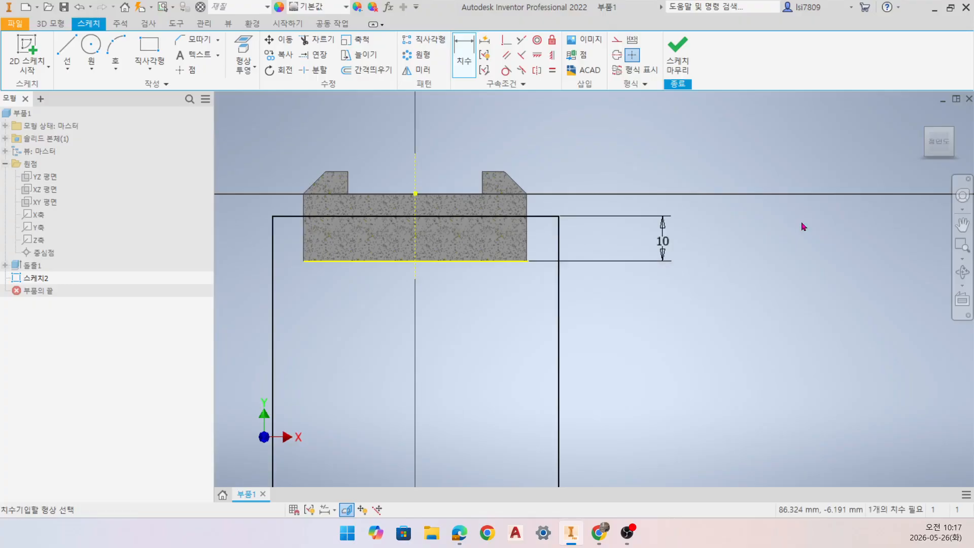
- Dimension the rectangle's height between its top and bottom edges as 97 mm
scroll(505, 326, up, 2)
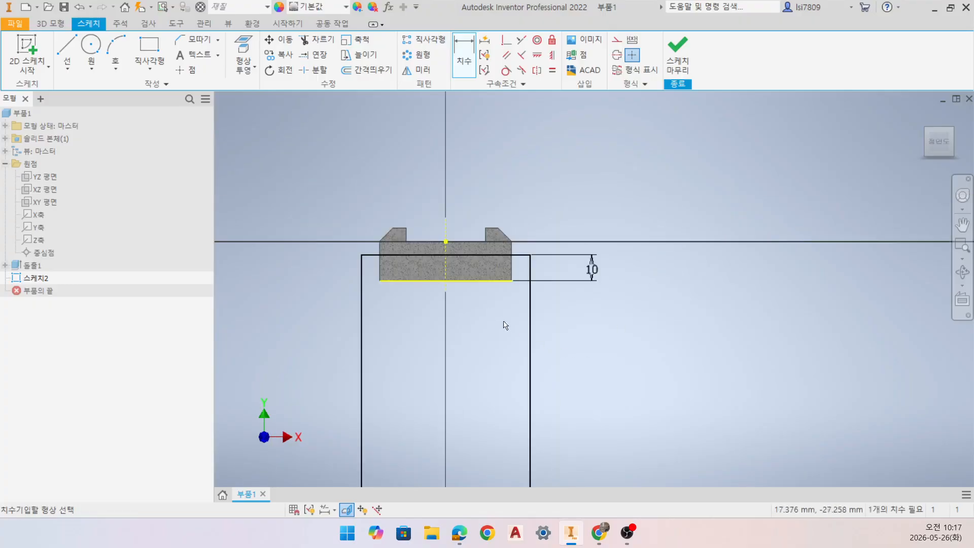
middle_drag(505, 326, 524, 248)
scroll(525, 248, down, 3)
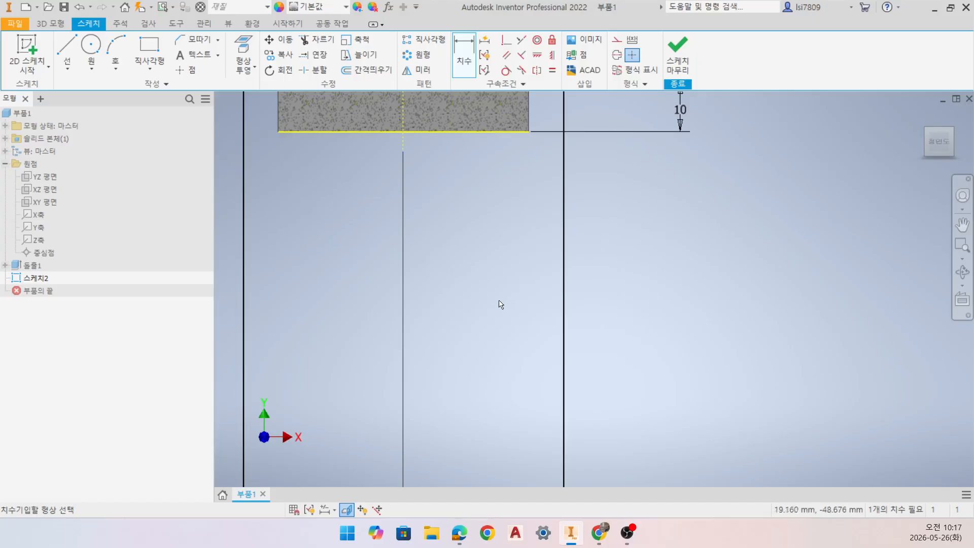
scroll(500, 304, up, 4)
click(501, 217)
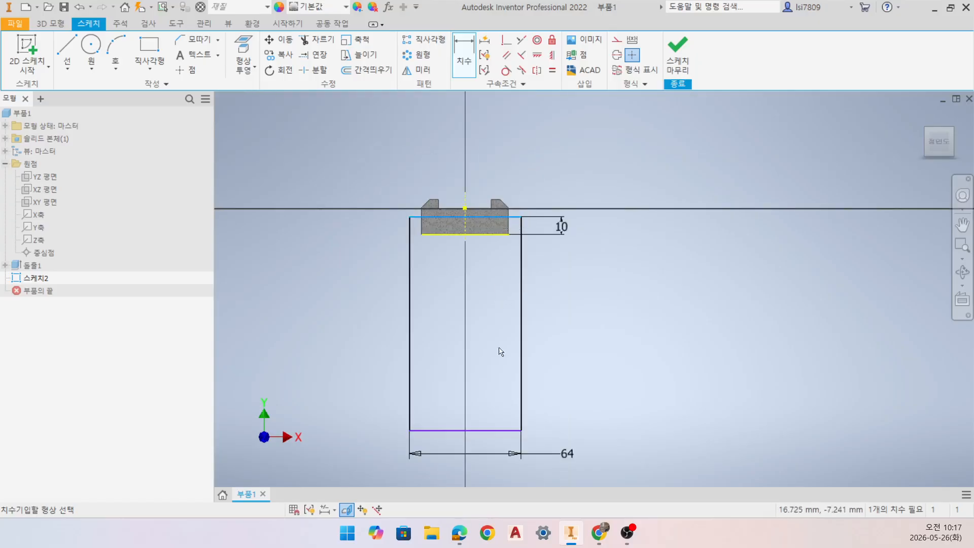
click(501, 430)
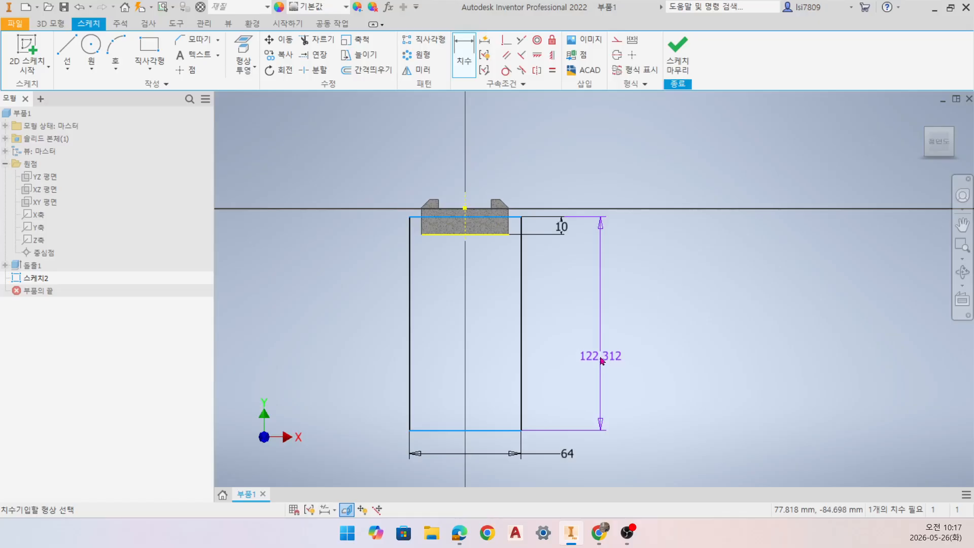
click(602, 365)
text(97)
key(Return)
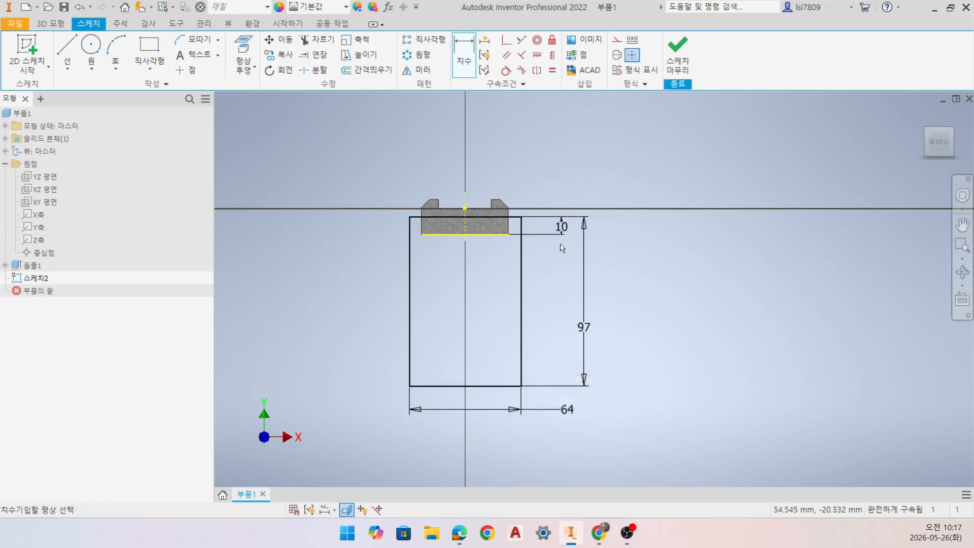
- Draw a smaller rectangle inside the 64 x 97 mm one, below the head, with its vertical sides symmetric about the projected Y axis
scroll(495, 246, up, 3)
scroll(496, 246, down, 3)
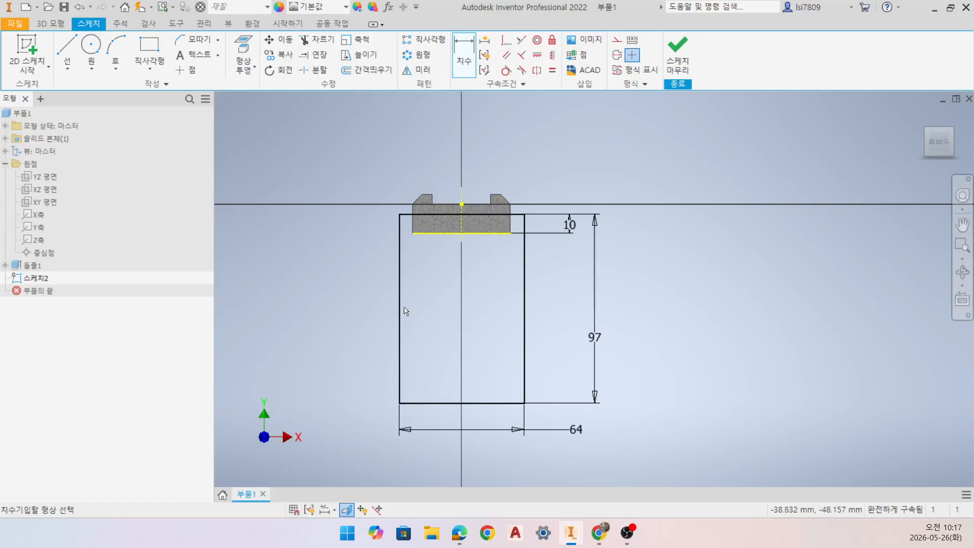
scroll(494, 281, up, 3)
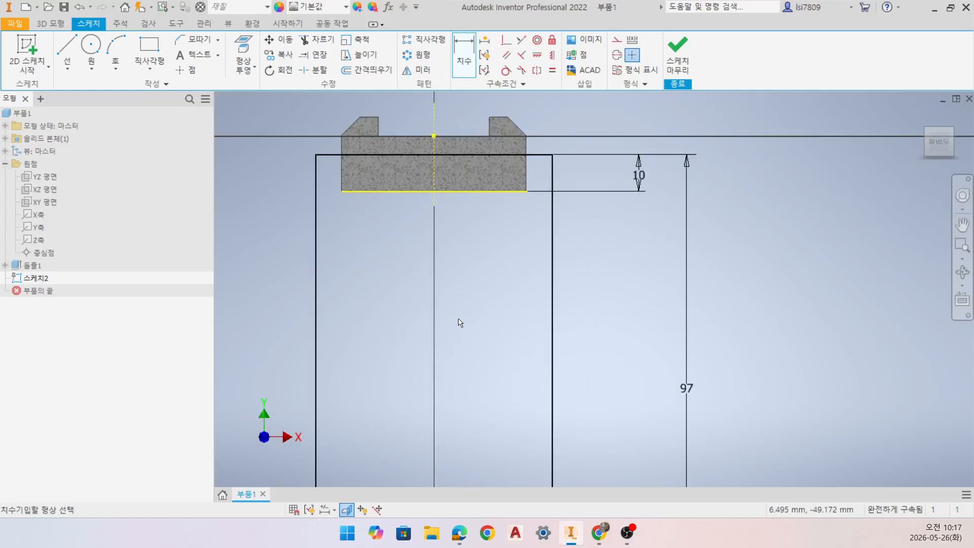
middle_drag(483, 281, 485, 276)
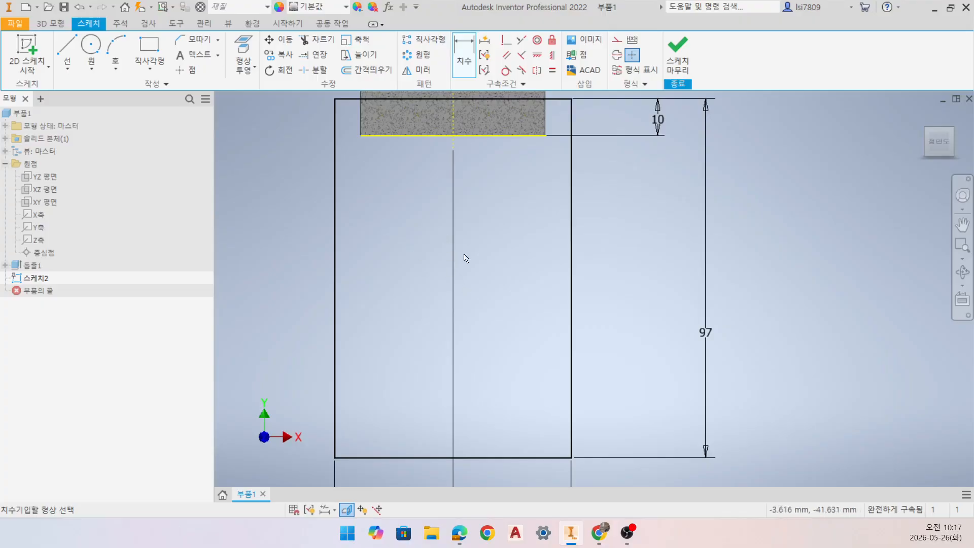
click(148, 48)
click(403, 228)
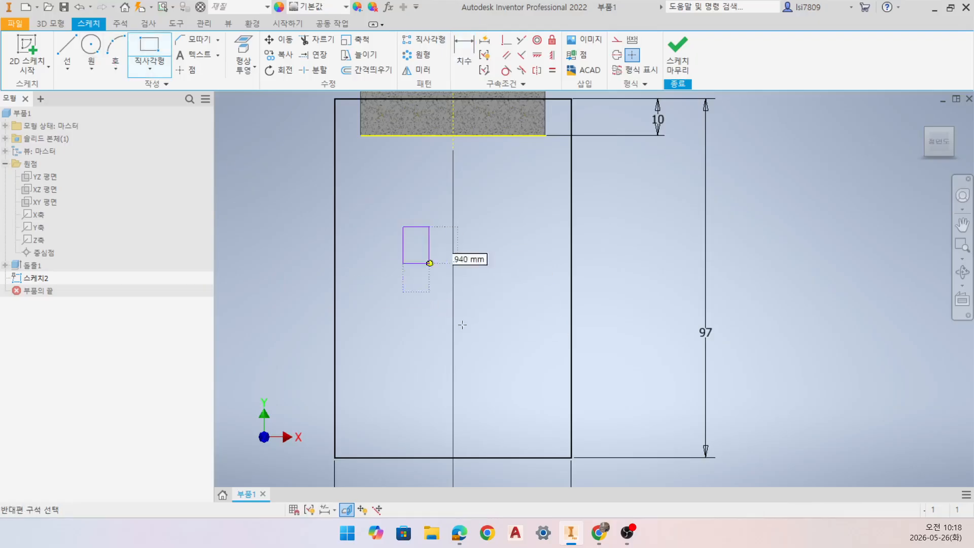
click(502, 350)
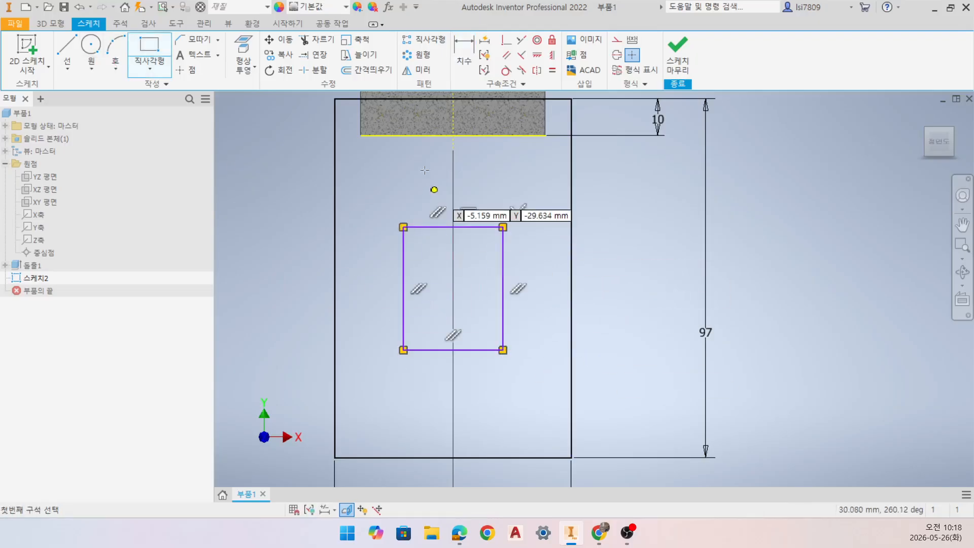
click(536, 70)
click(404, 283)
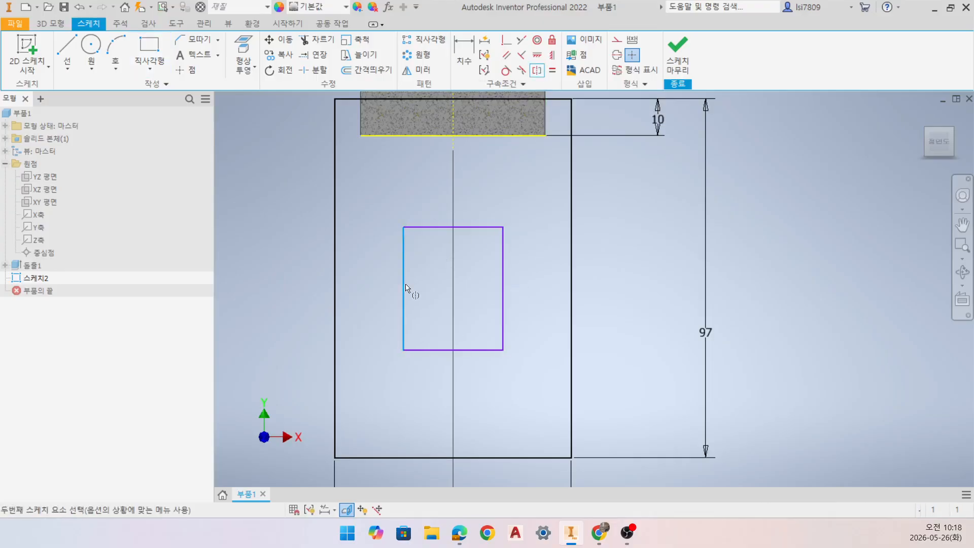
click(503, 305)
click(458, 109)
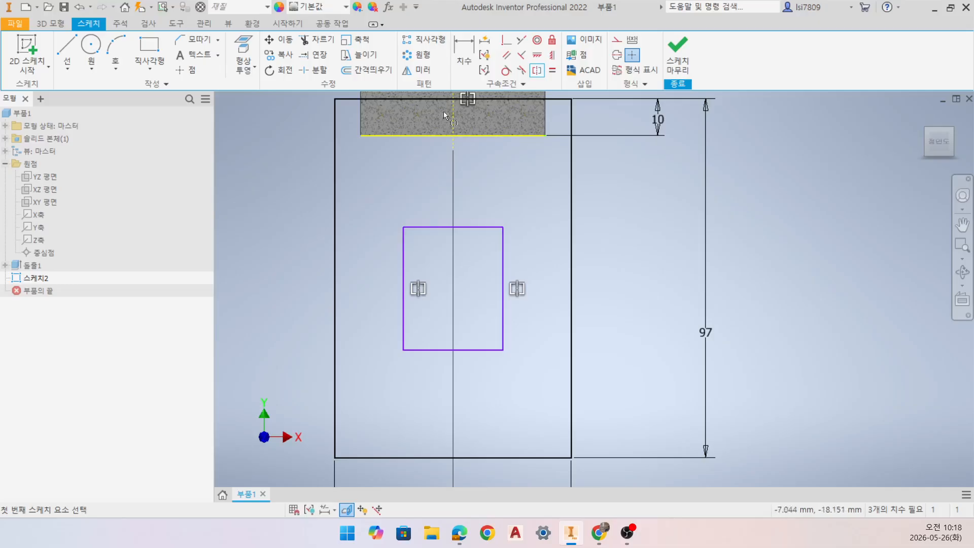
- Dimension the inner rectangle's width between its vertical sides as 30 mm
key(d)
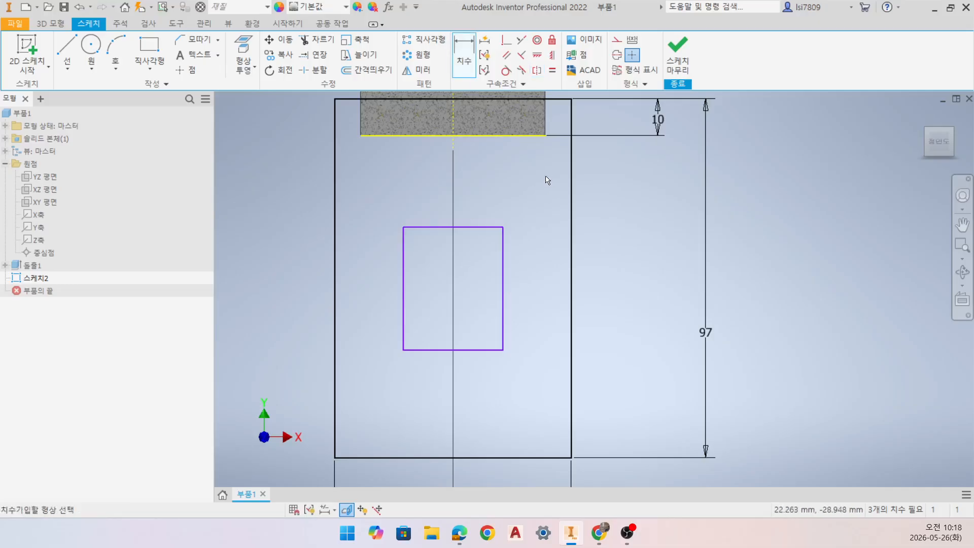
click(403, 336)
click(503, 341)
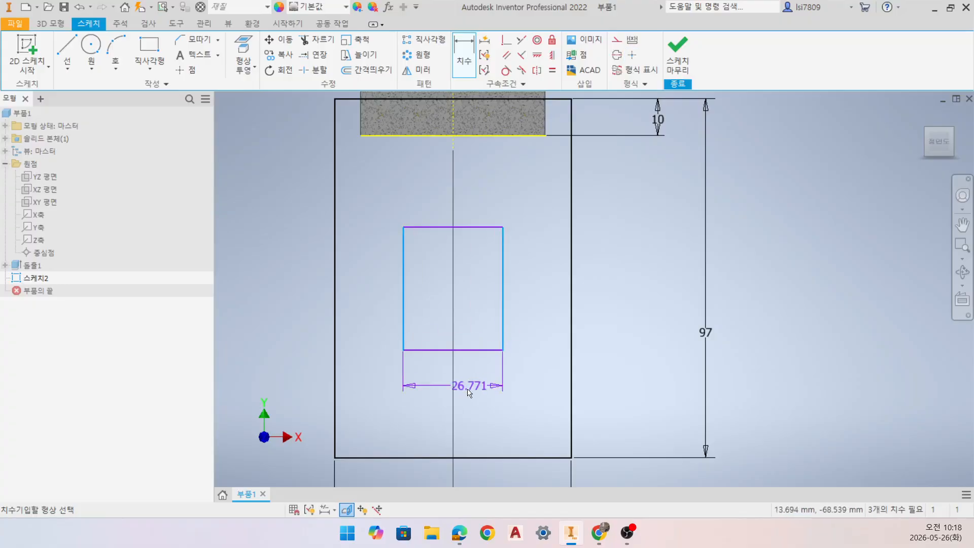
click(553, 387)
text(30)
key(Return)
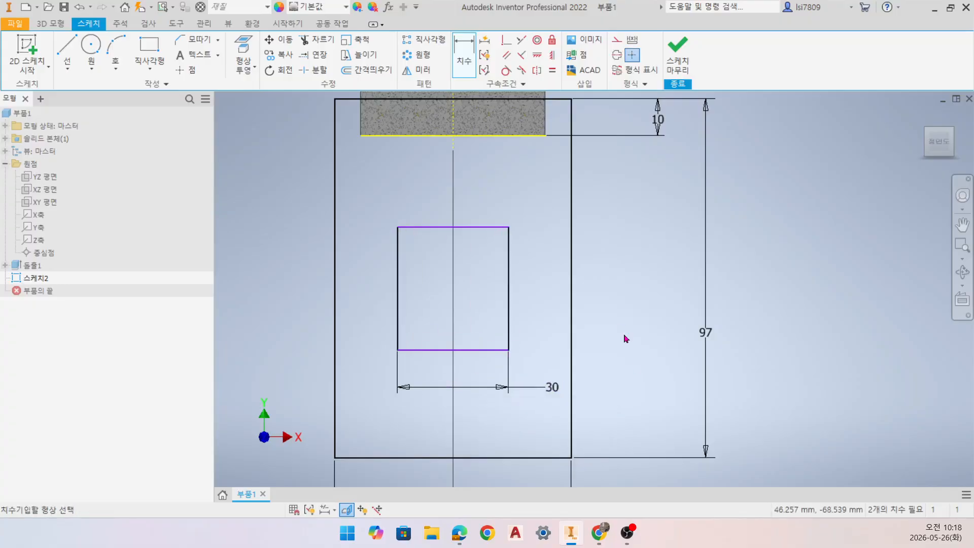
- Dimension the distance between the outer rectangle's bottom edge and the inner rectangle's bottom edge as 27 mm
click(479, 458)
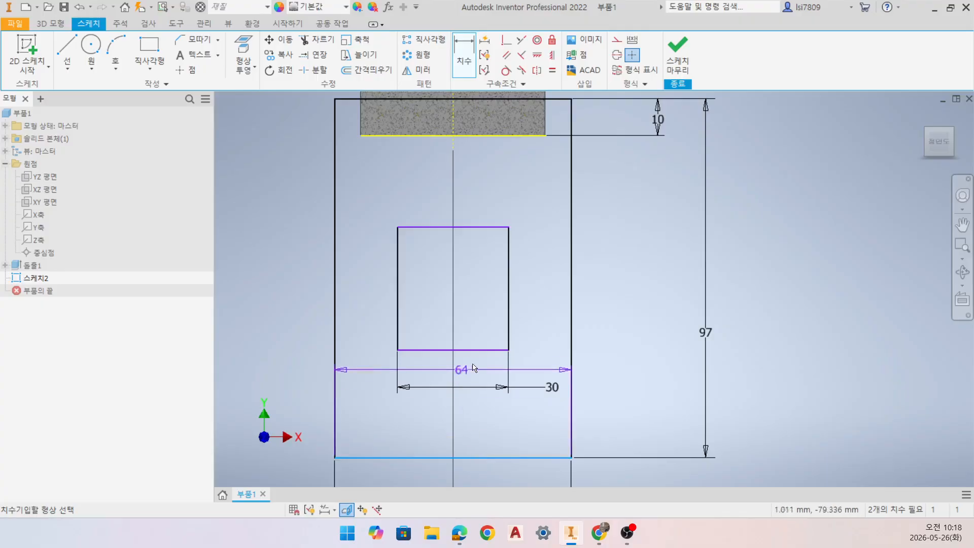
click(482, 350)
click(292, 397)
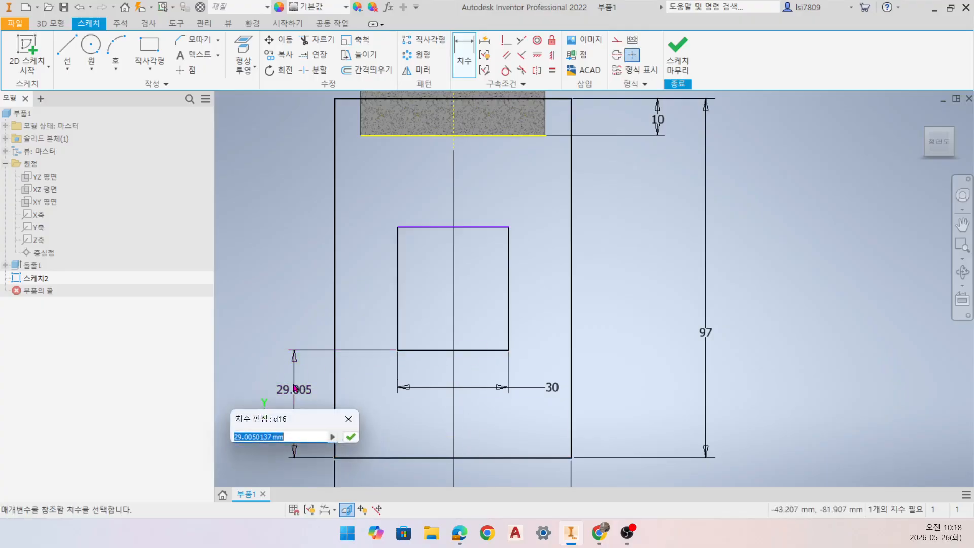
text(27)
key(Return)
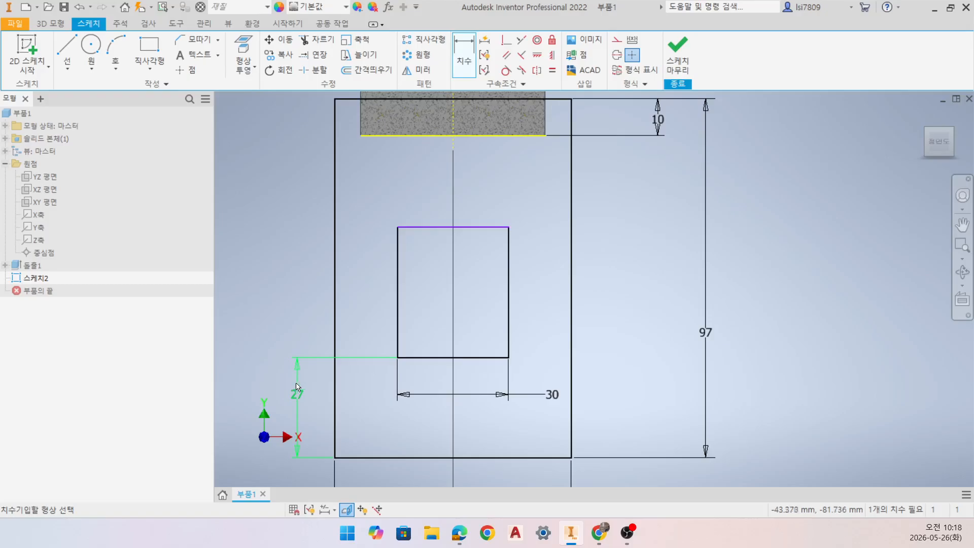
- Dimension the inner rectangle's height between its bottom and top edges as 40 mm
click(437, 357)
click(439, 228)
click(288, 288)
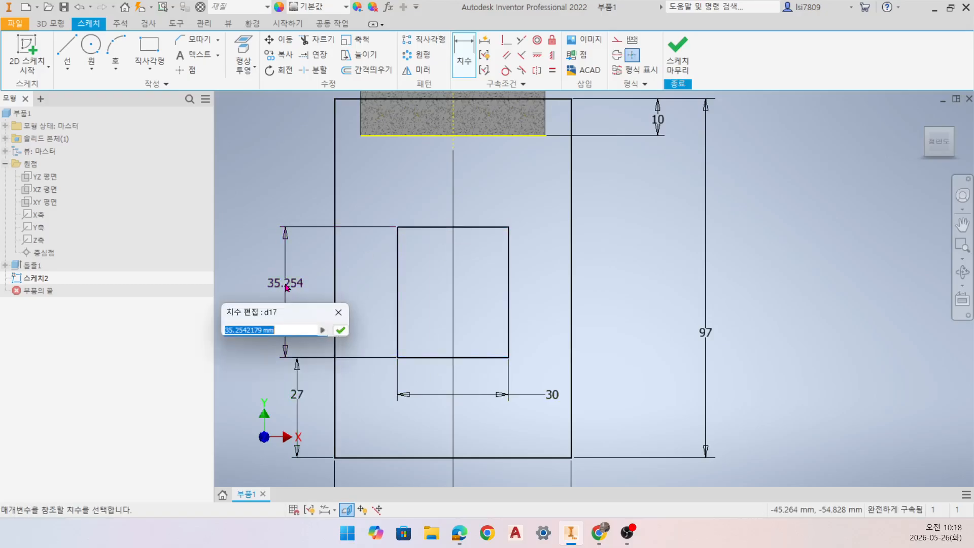
text(40)
key(Return)
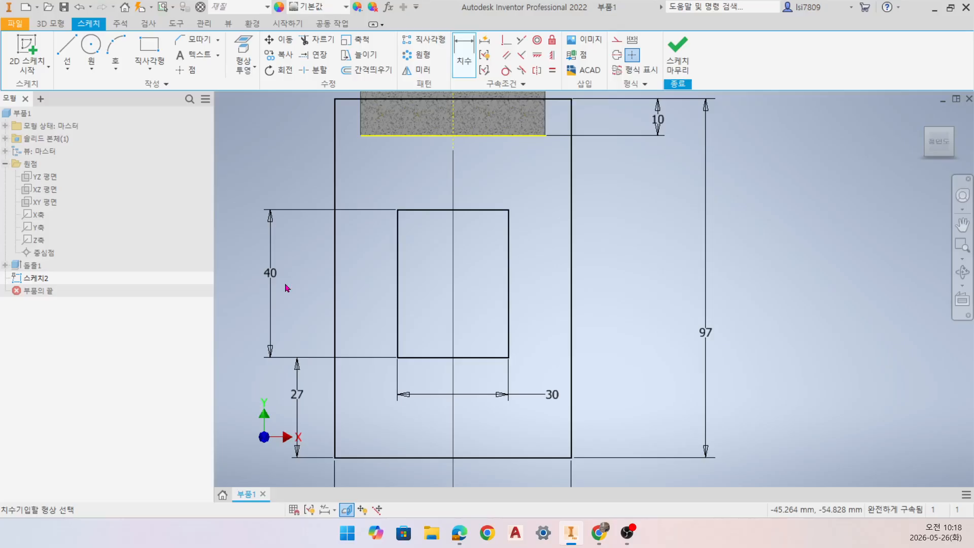
- Switch to the exam drawing PDF in Edge, examine the corner relief in detail A, and return to Inventor
scroll(467, 239, up, 5)
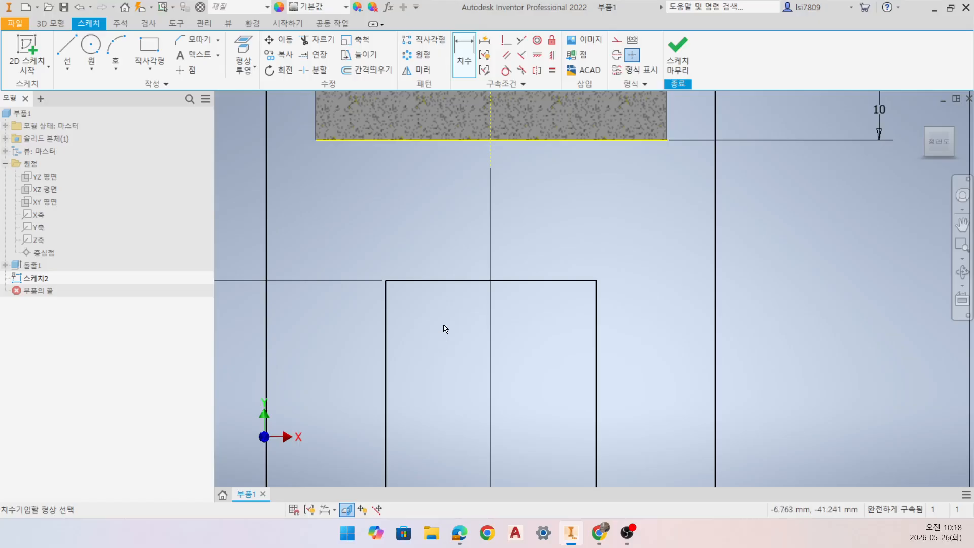
click(467, 542)
scroll(574, 329, down, 1)
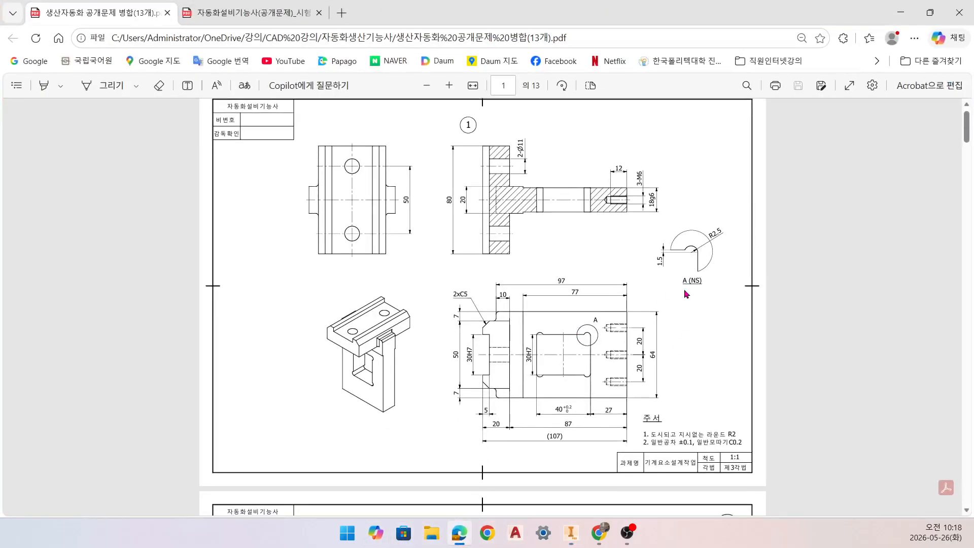
ctrl+scroll(753, 253, up, 2)
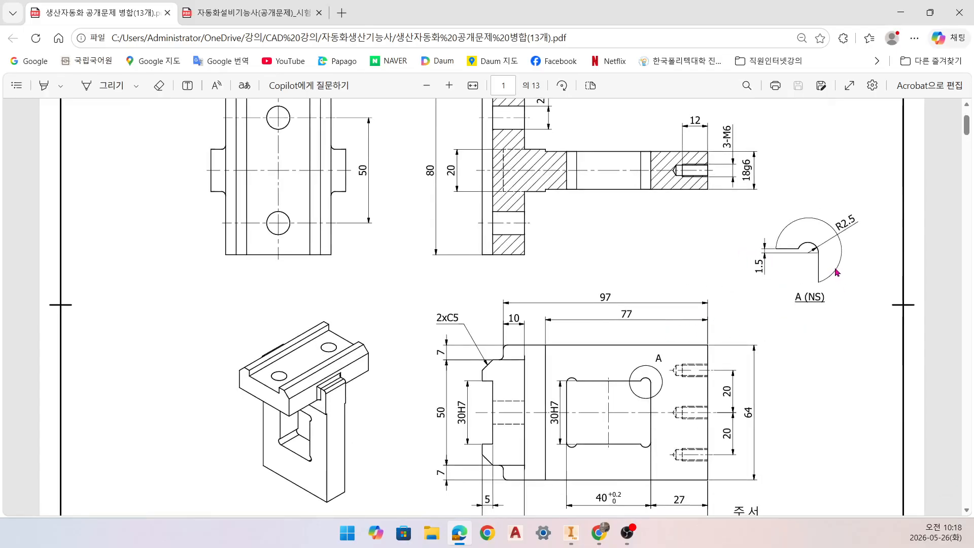
ctrl+scroll(837, 272, up, 4)
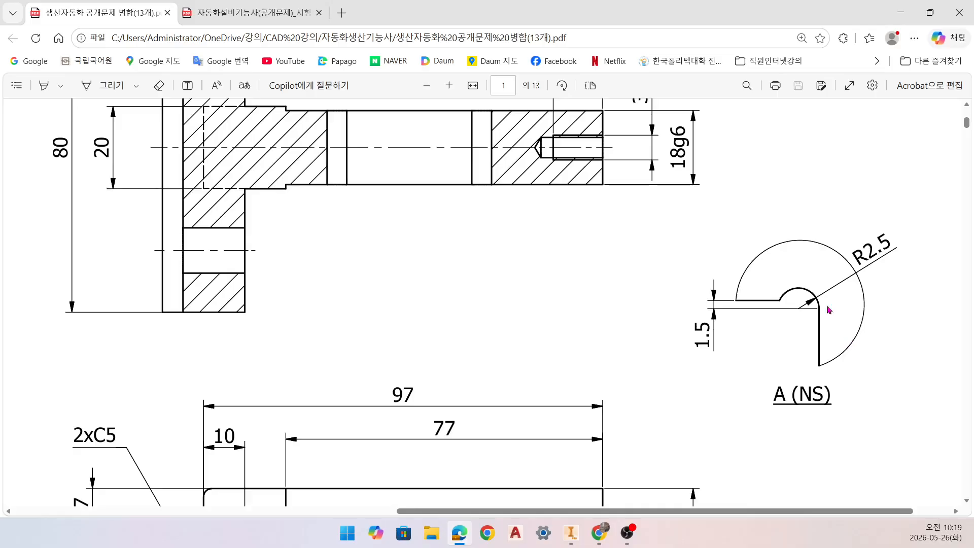
click(900, 12)
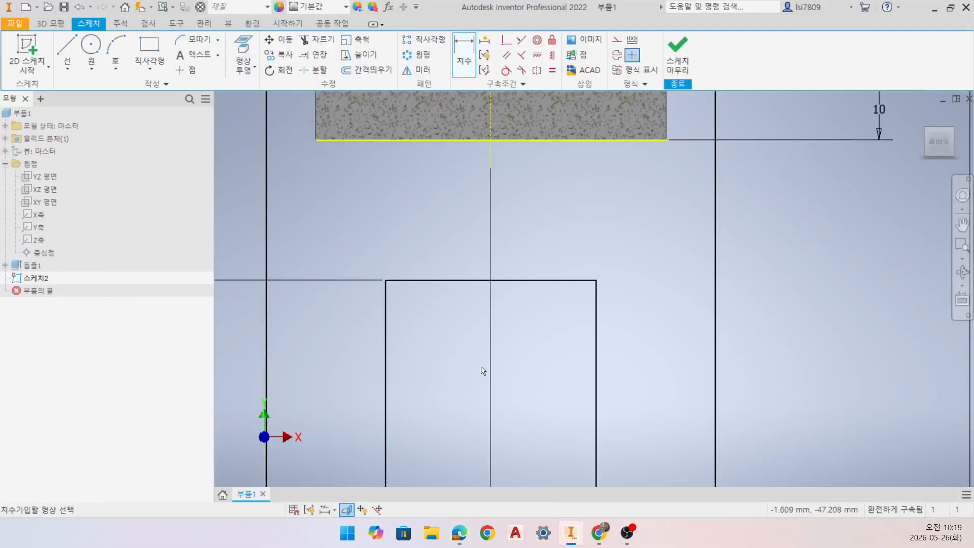
- Draw a circle with a diameter of 5 mm inside the inner rectangle, near its upper-right corner
click(92, 46)
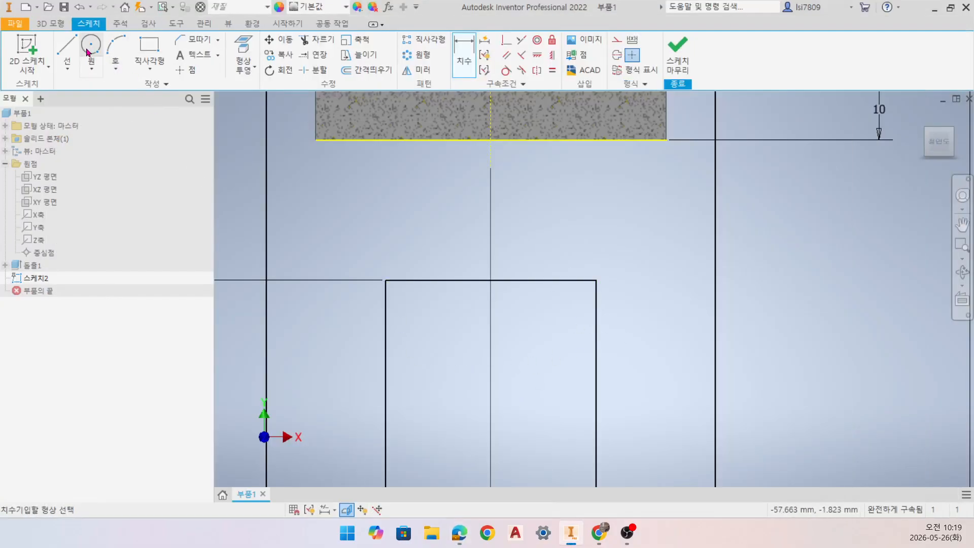
click(574, 299)
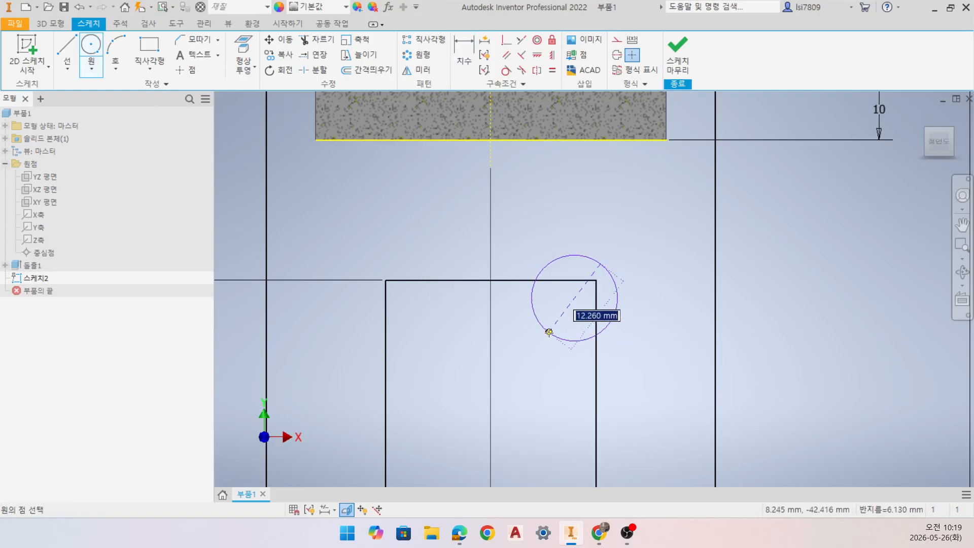
text(5)
key(Return)
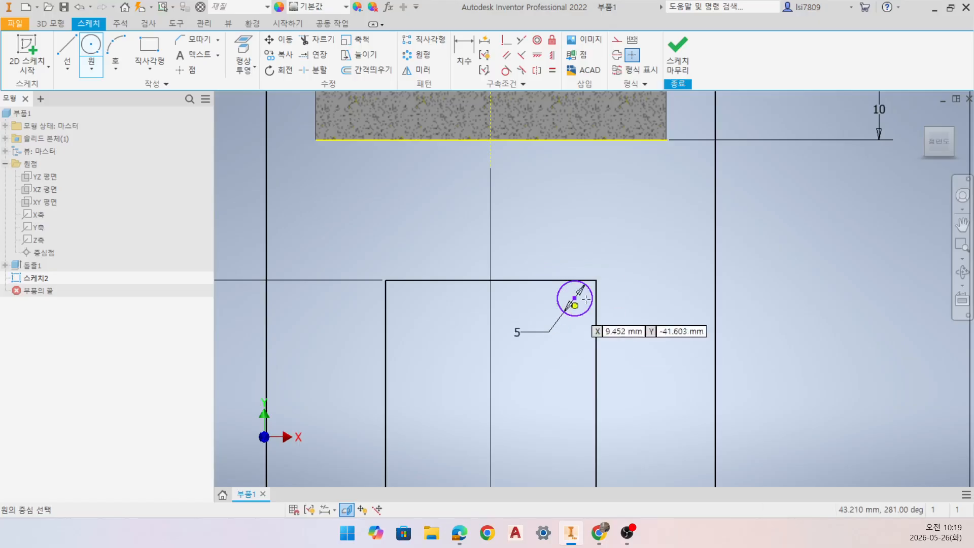
scroll(604, 298, up, 5)
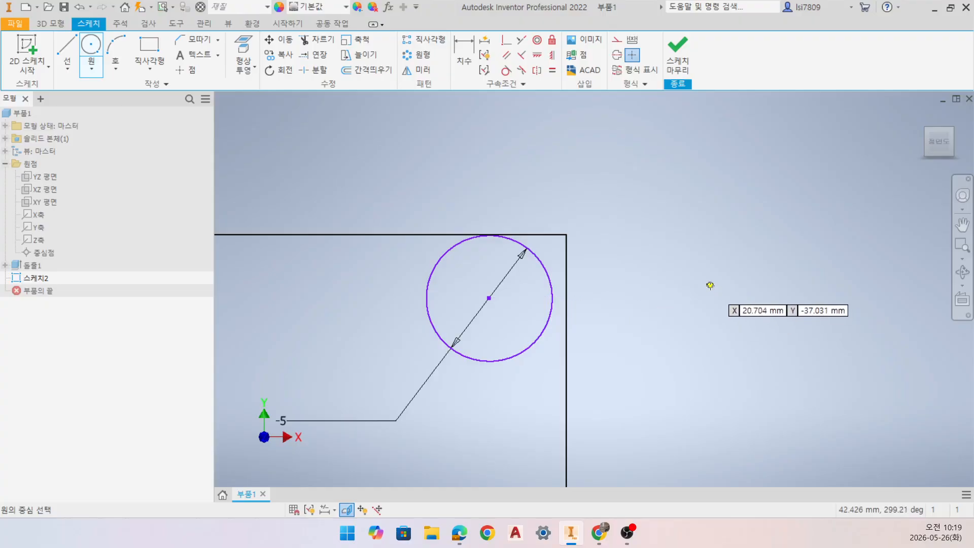
key(Escape)
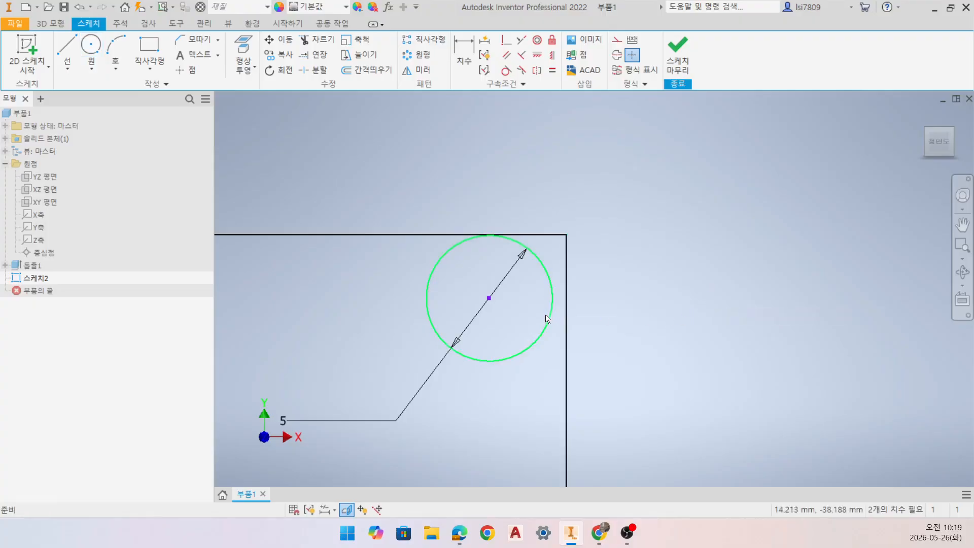
- Move the 5 mm circle down so it lies just inside the inner rectangle's lower-right corner
click(548, 318)
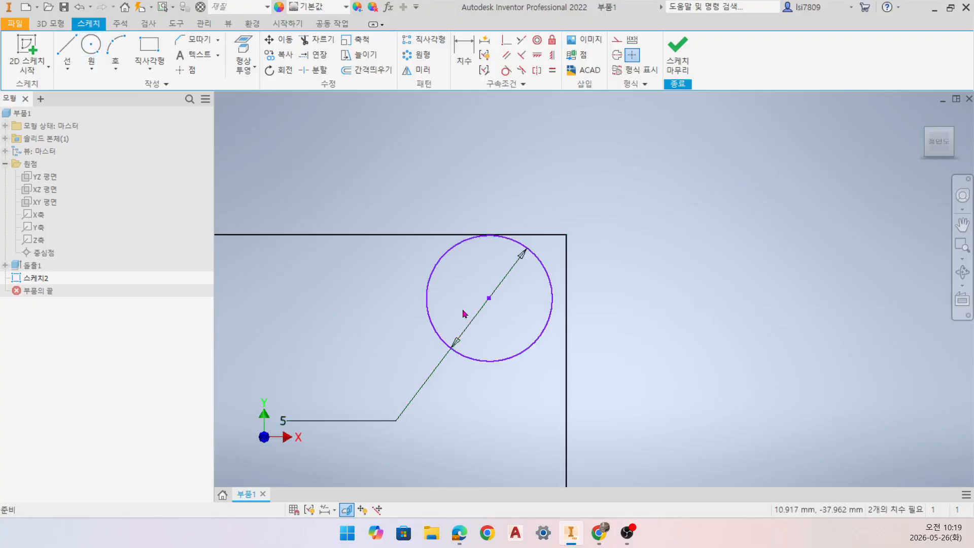
scroll(456, 294, down, 5)
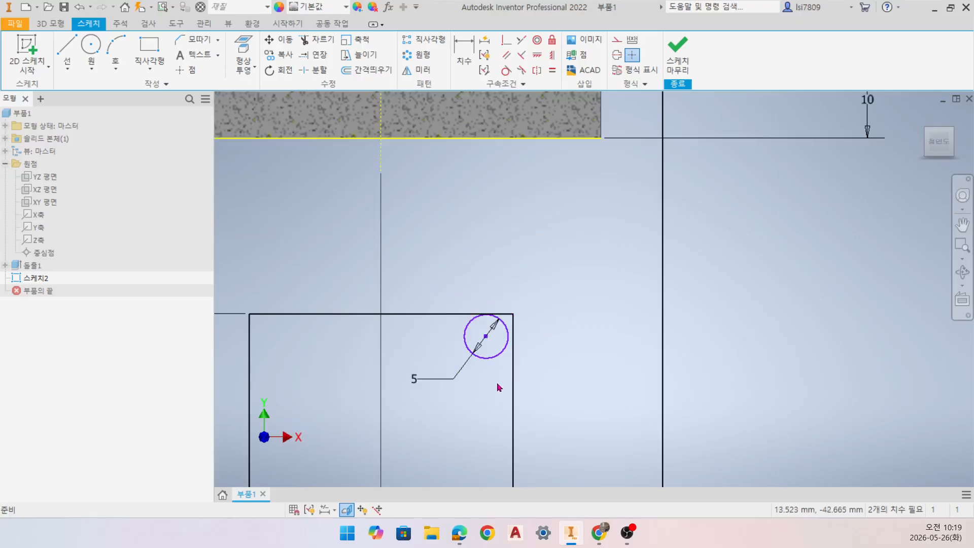
drag(482, 214, 444, 458)
middle_drag(492, 451, 510, 242)
drag(481, 216, 511, 274)
scroll(562, 310, up, 3)
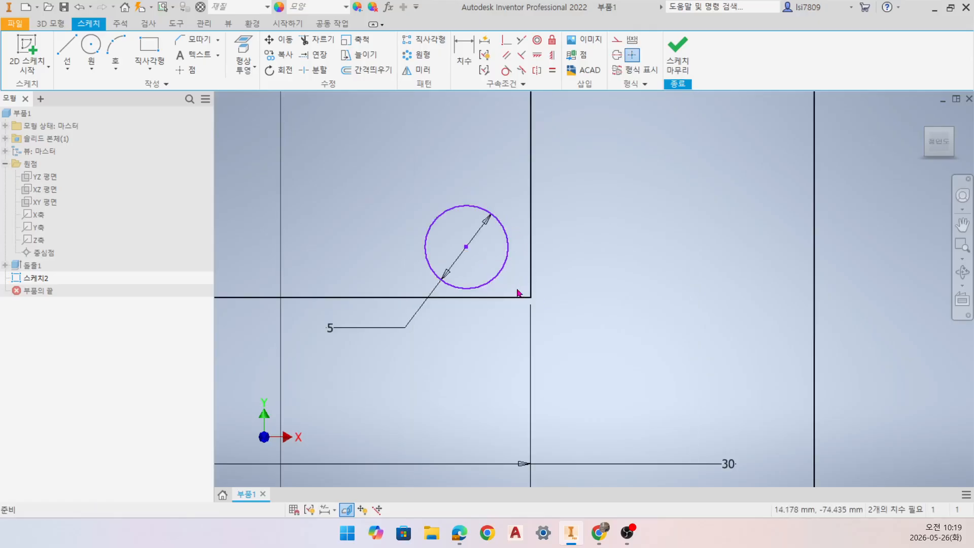
scroll(517, 291, up, 3)
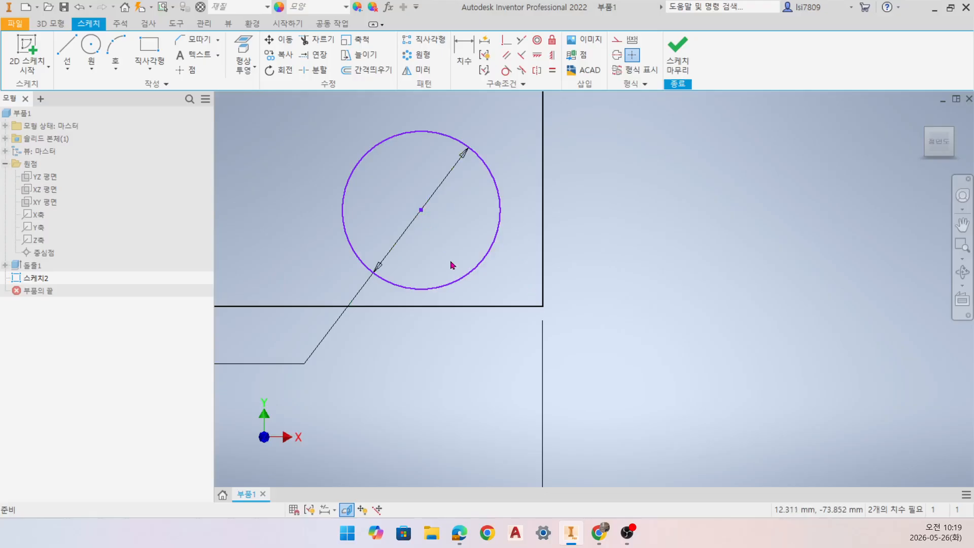
- Make the 5 mm circle tangent to the inner rectangle's bottom edge
click(506, 70)
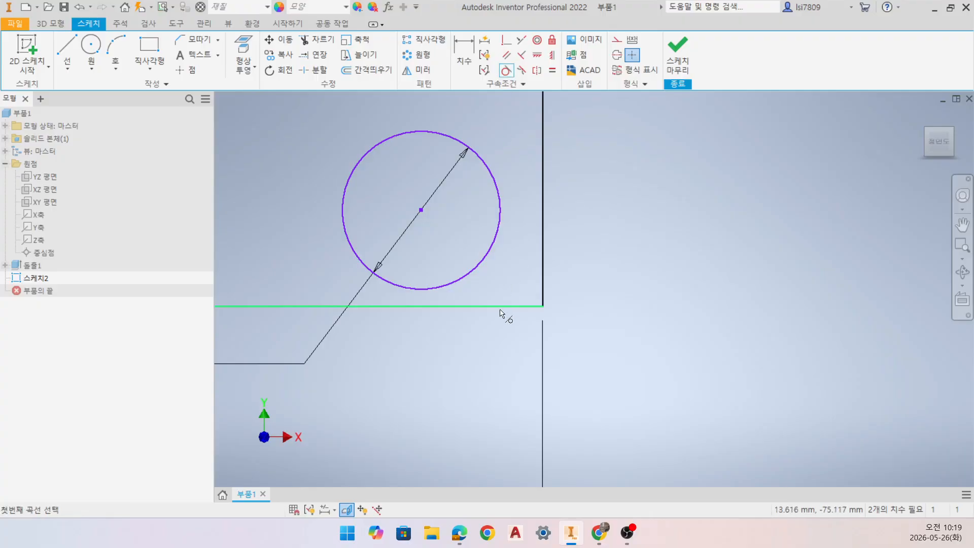
click(500, 311)
click(470, 276)
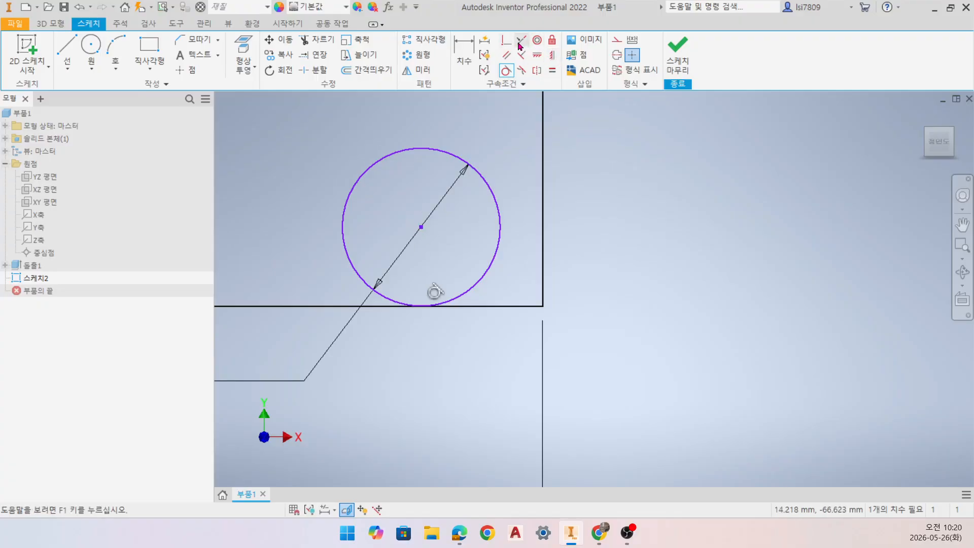
- Draw a vertical construction line from the circle's centre down past the inner rectangle's bottom edge
click(616, 40)
click(67, 50)
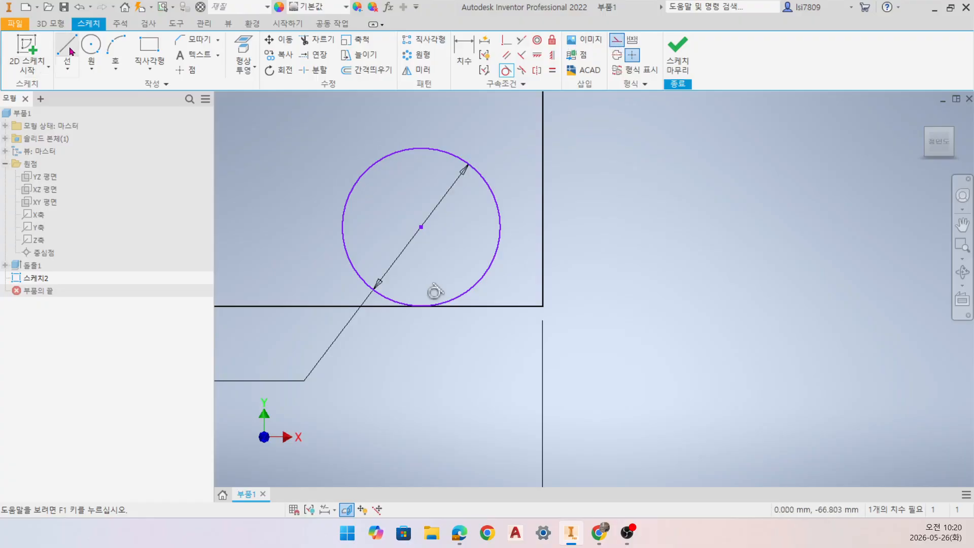
click(421, 226)
click(421, 374)
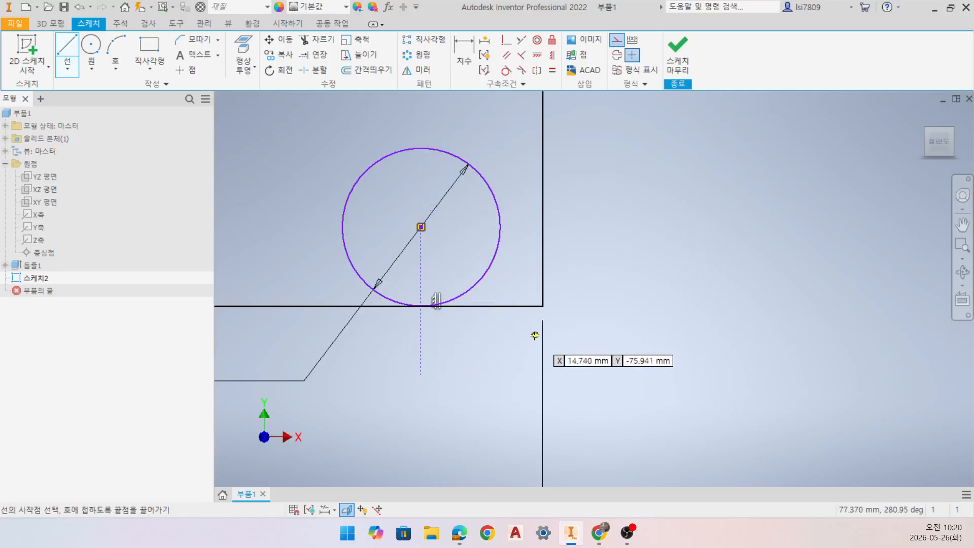
key(Escape)
- Dimension the distance from the vertical construction line to the inner rectangle's right side as 1.5 mm
click(464, 56)
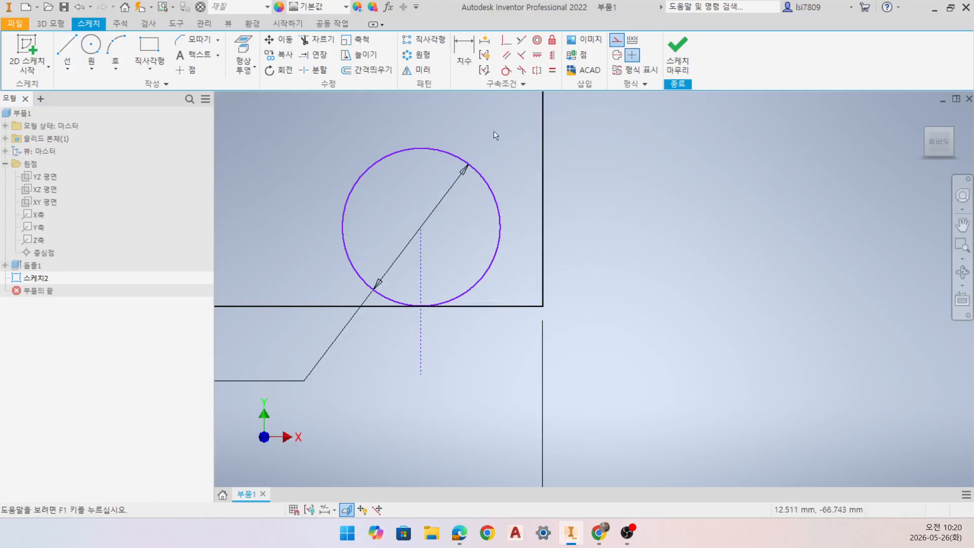
click(422, 261)
click(511, 119)
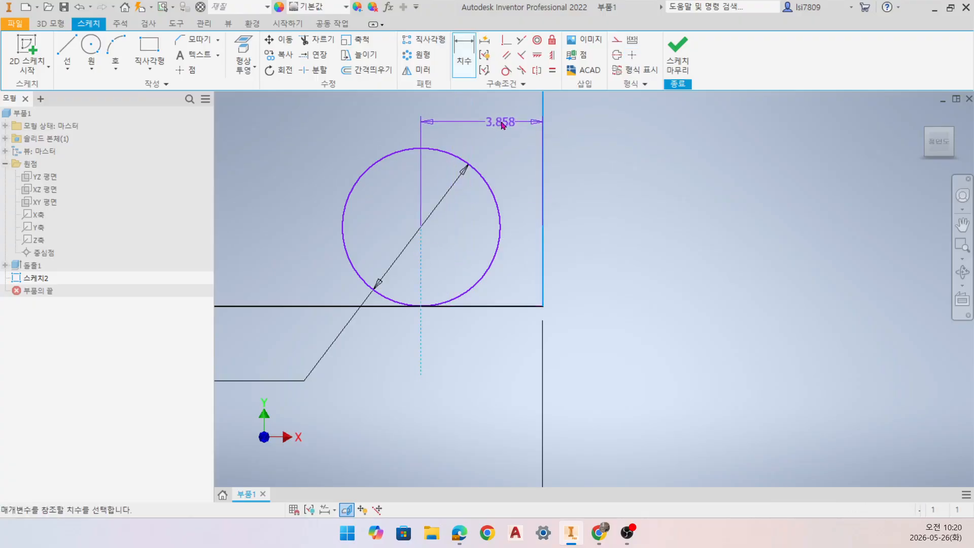
text(1.5)
key(Return)
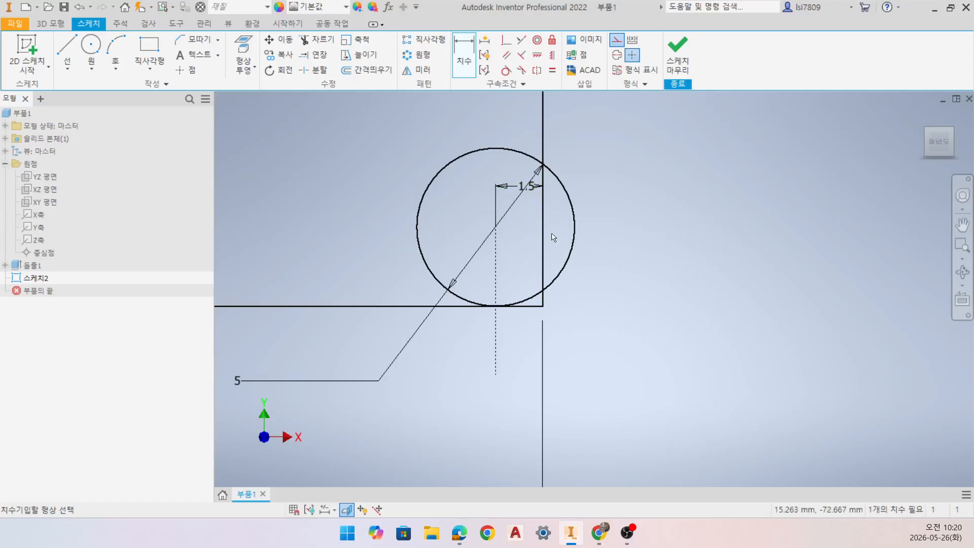
- Trim the rectangle's corner segments and the circle's inner arc, leaving only the rounded relief at the lower-right corner
click(321, 48)
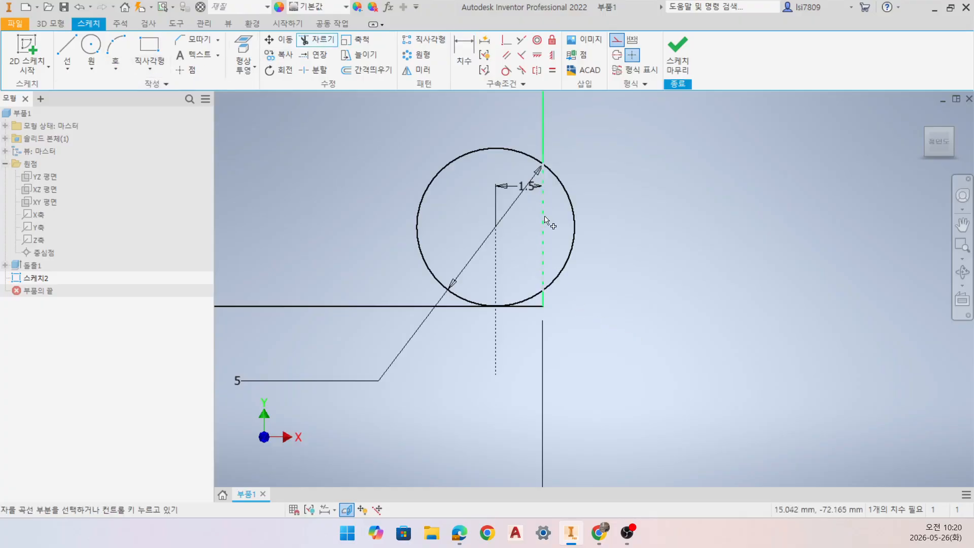
click(541, 307)
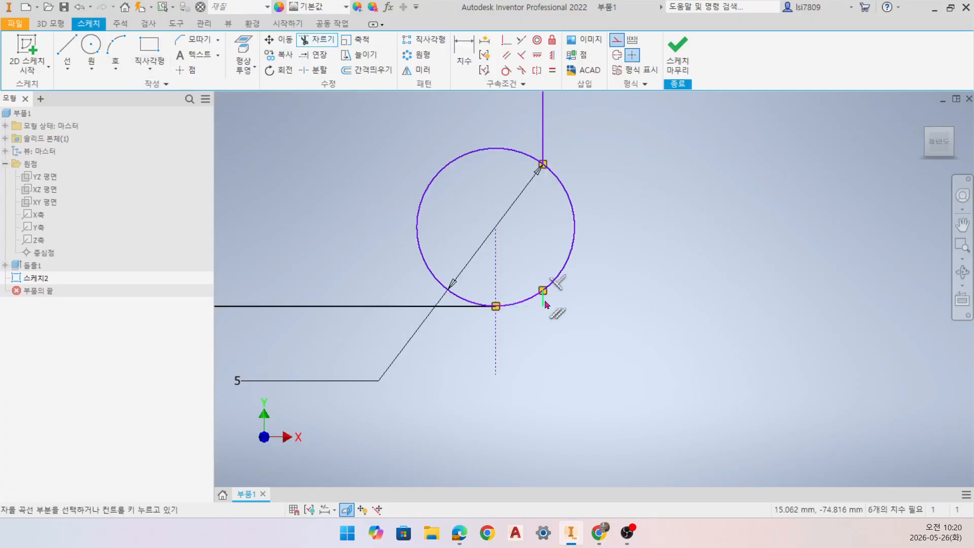
click(450, 161)
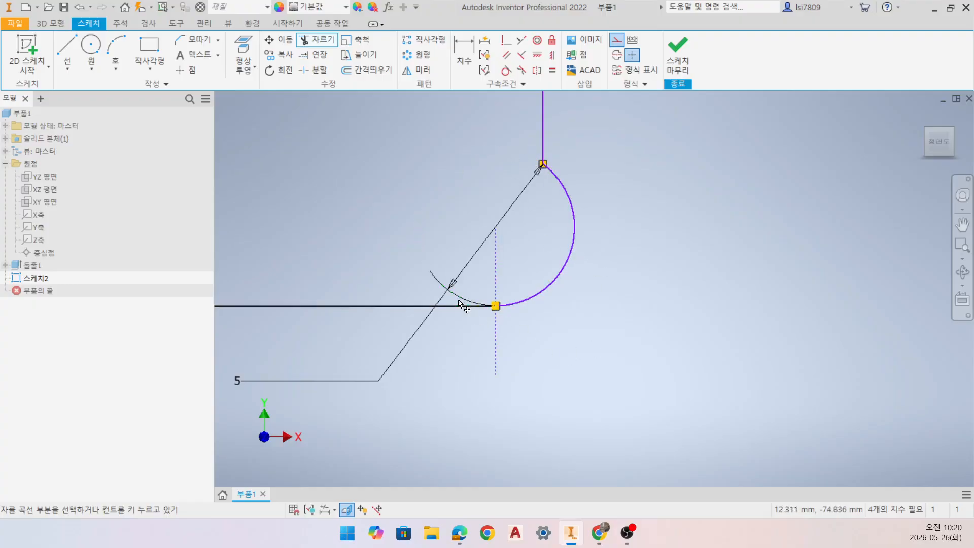
key(Escape)
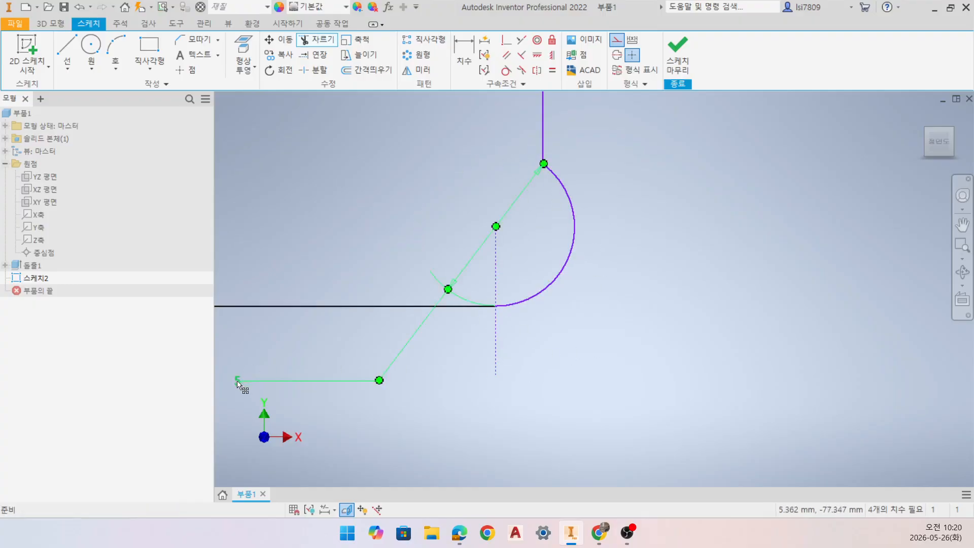
- Reposition the 5 mm diameter dimension so its text sits inside the corner relief arc
drag(448, 286, 538, 240)
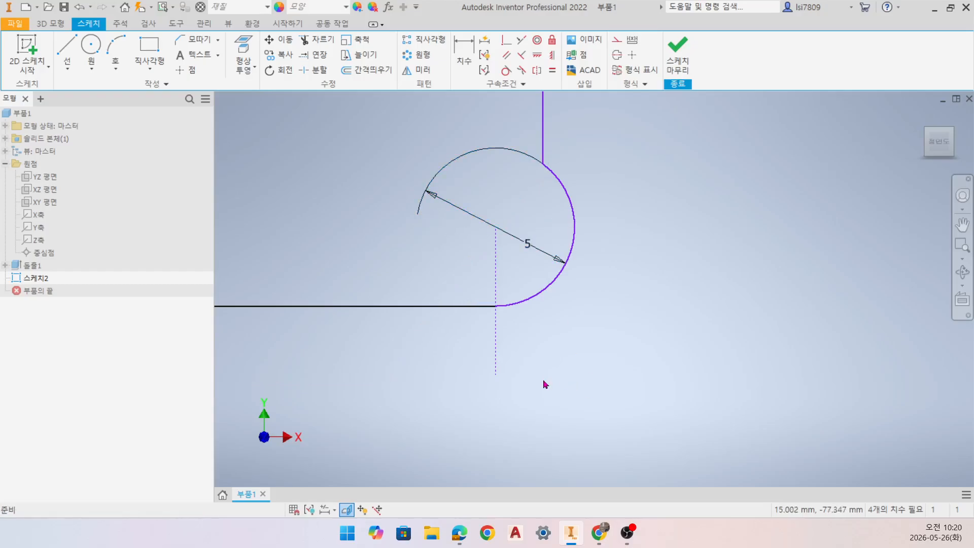
scroll(543, 379, down, 5)
middle_drag(485, 269, 474, 289)
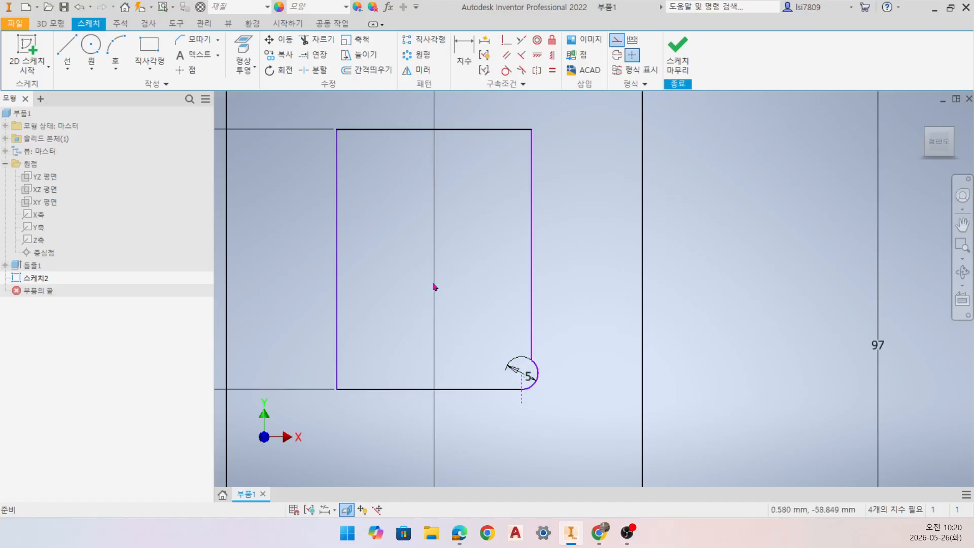
- Mirror the lower-right corner relief arc about the vertical centre axis onto the lower-left corner of the inner rectangle
scroll(454, 328, up, 3)
scroll(454, 328, down, 5)
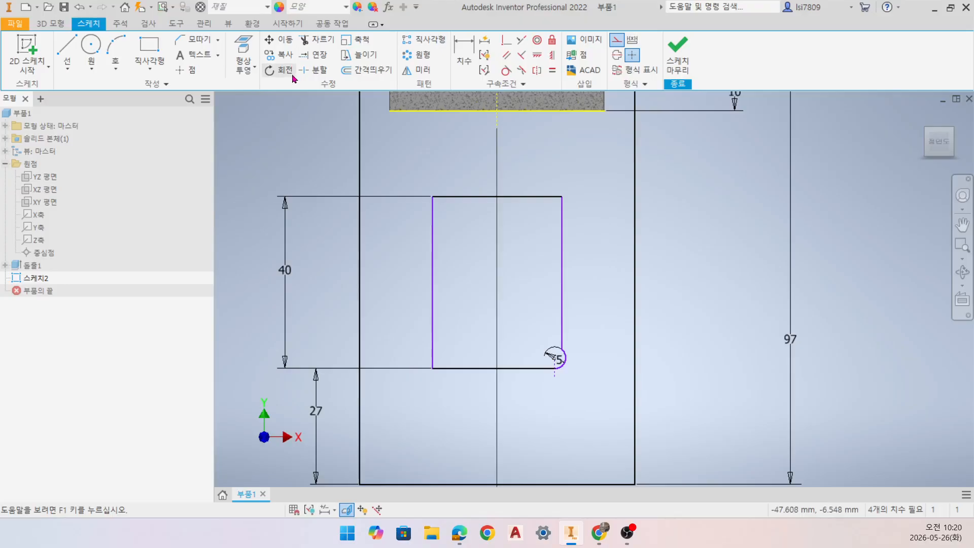
click(424, 70)
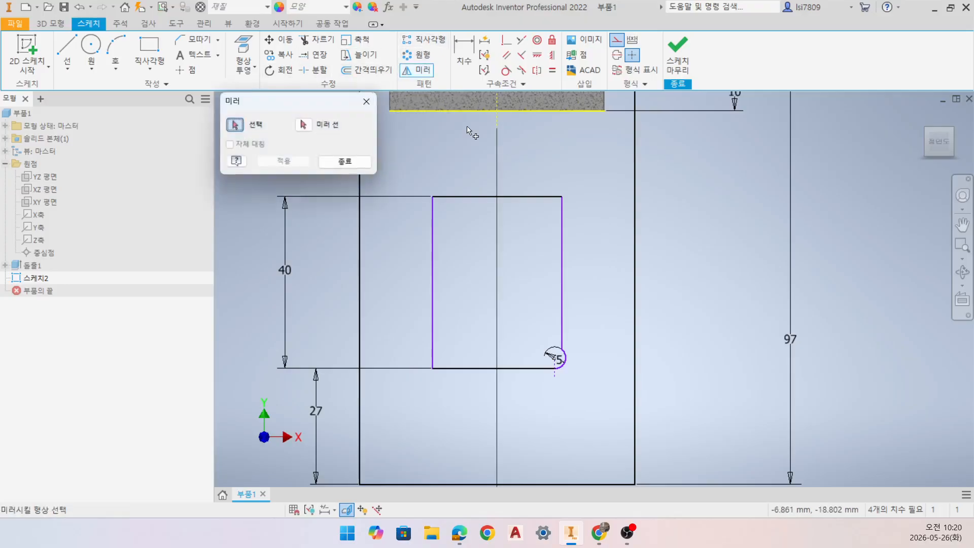
scroll(571, 375, up, 3)
click(564, 360)
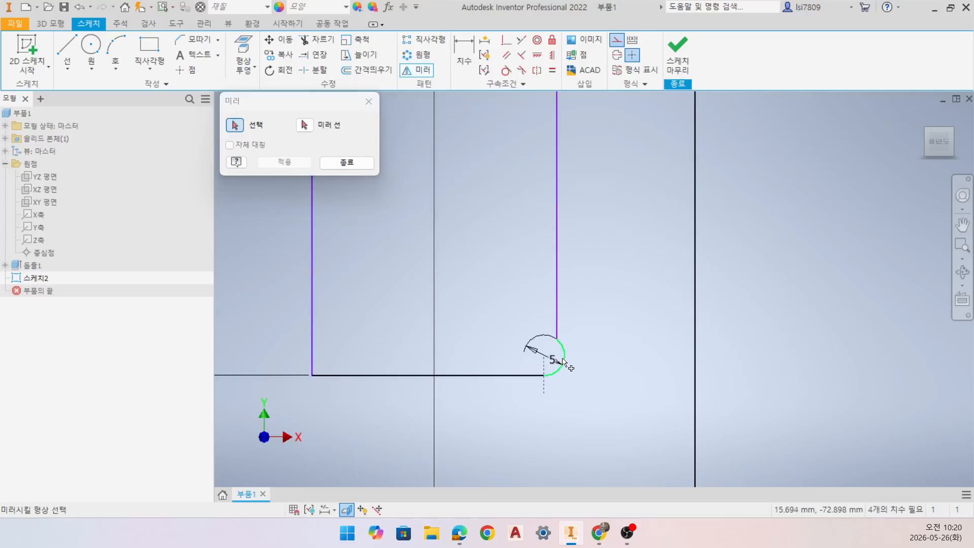
scroll(470, 311, down, 3)
click(304, 125)
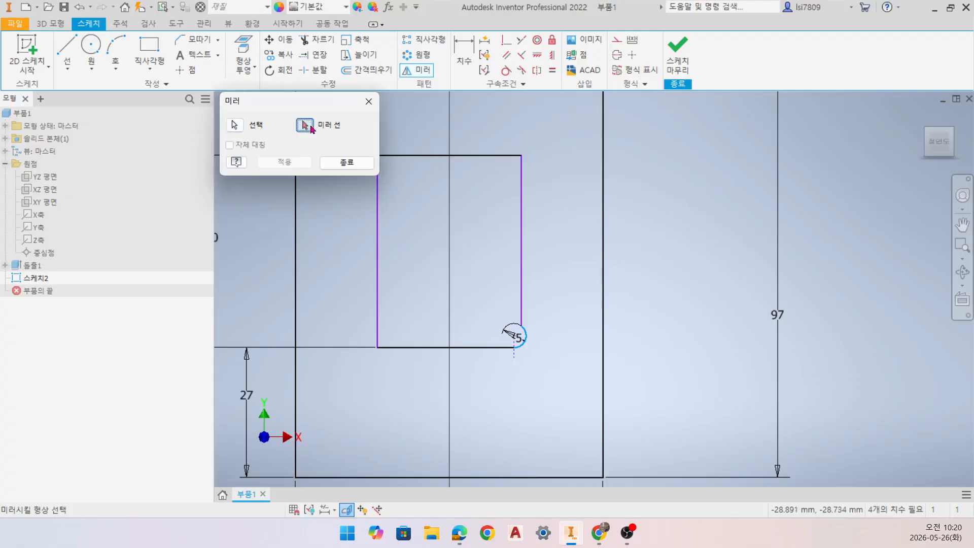
scroll(438, 160, down, 2)
middle_drag(458, 89, 481, 191)
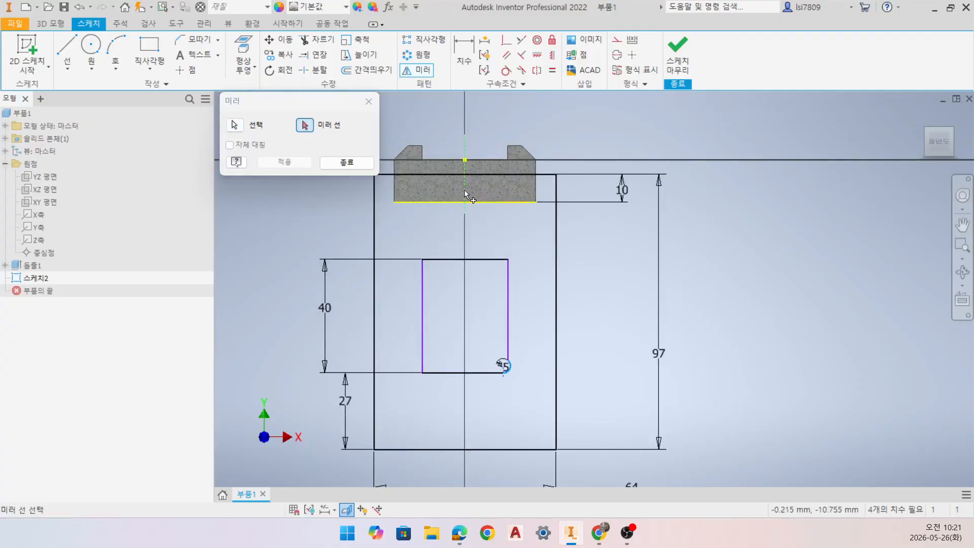
click(466, 195)
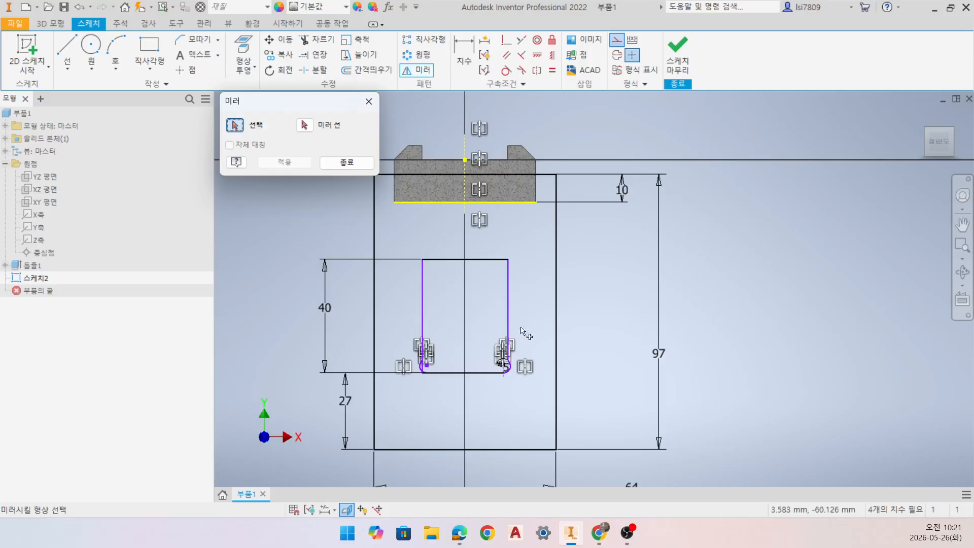
key(Escape)
- Draw a horizontal construction line across the middle of the inner rectangle, extending slightly past both of its vertical sides
scroll(436, 368, up, 5)
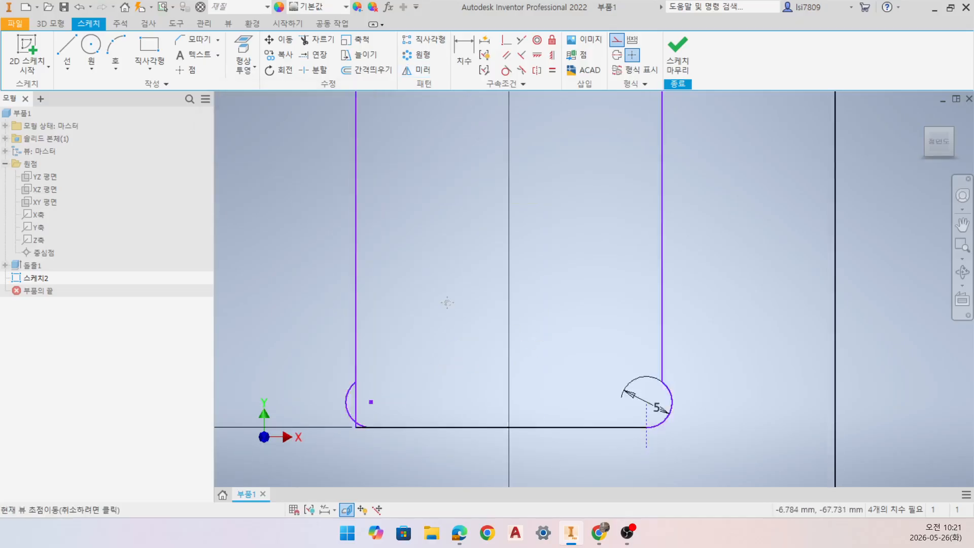
scroll(446, 283, down, 5)
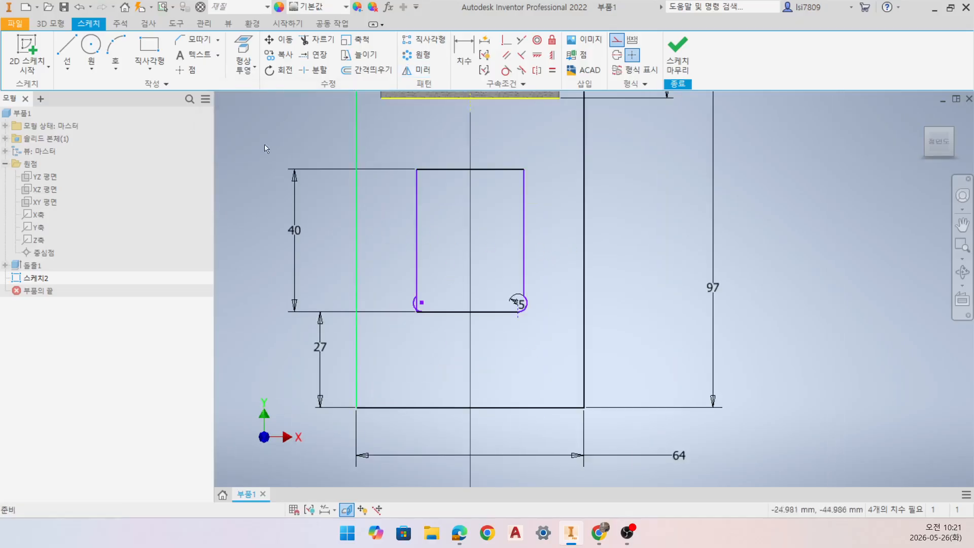
click(70, 55)
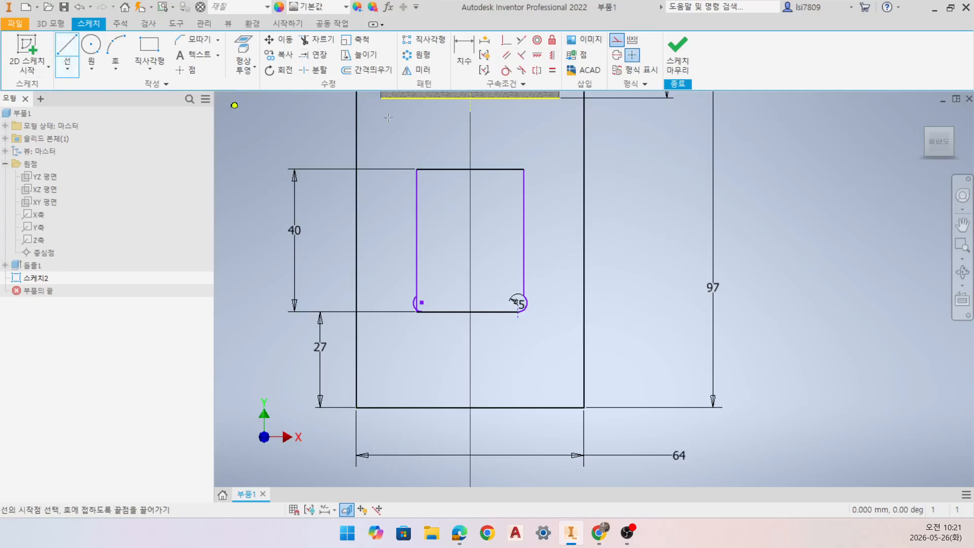
click(403, 234)
click(542, 234)
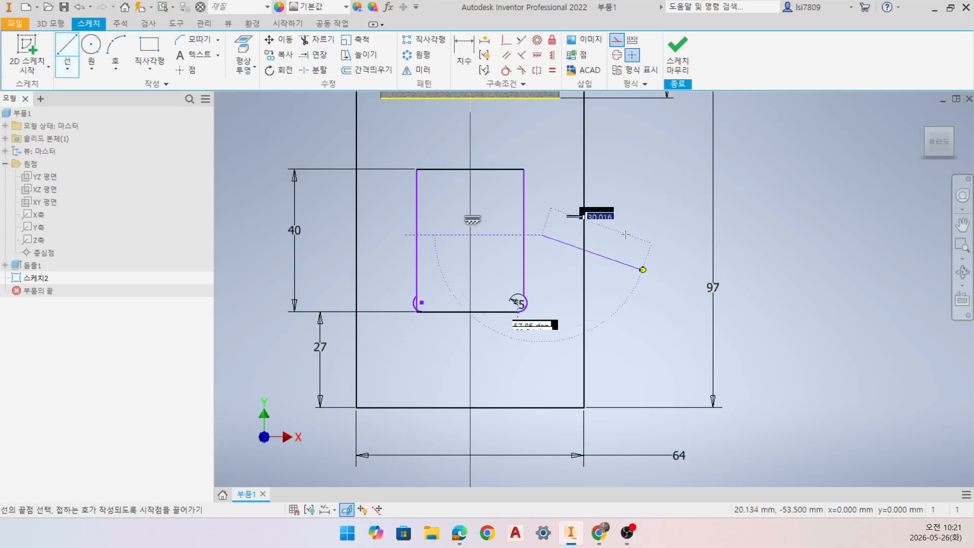
key(Escape)
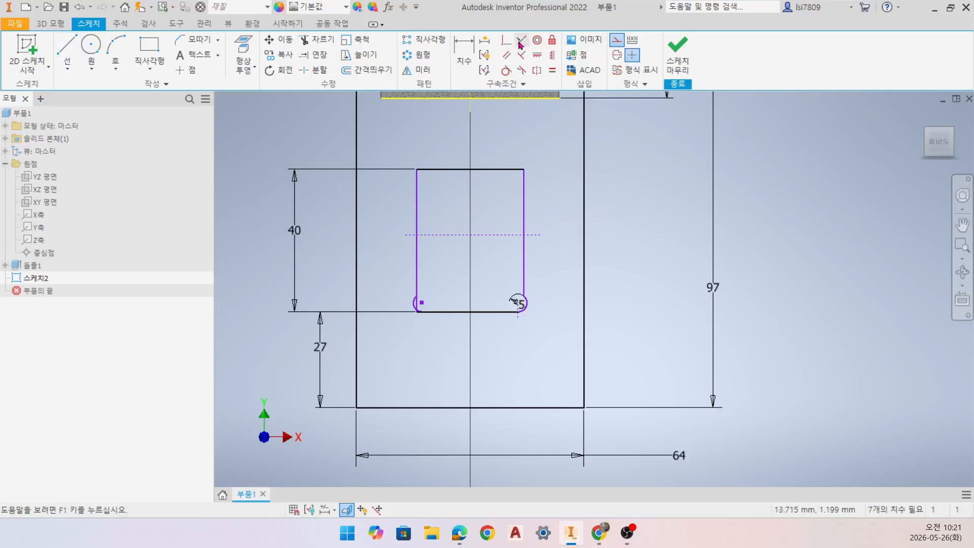
- Dimension the distance from the inner rectangle's bottom edge to the horizontal construction line as 20 mm
click(464, 56)
click(487, 312)
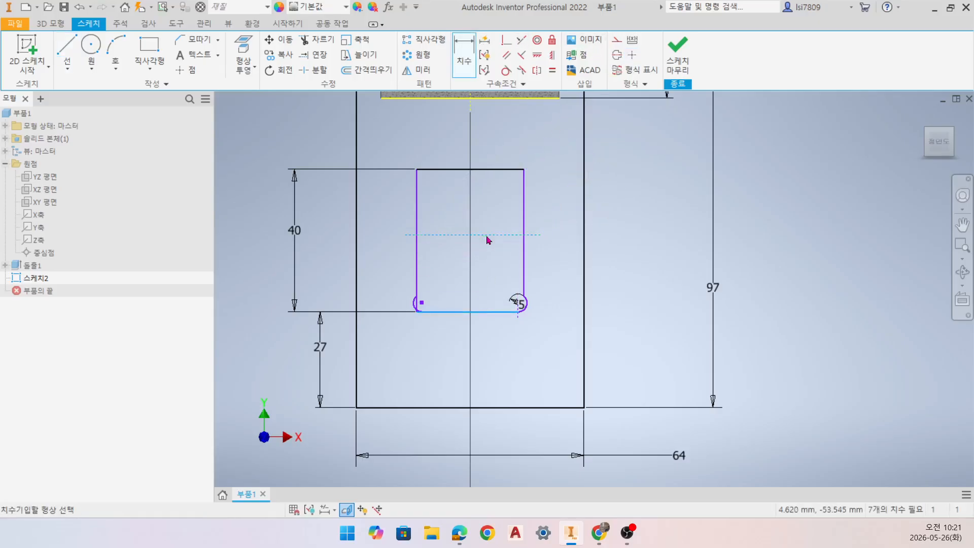
click(490, 235)
click(315, 251)
text(20)
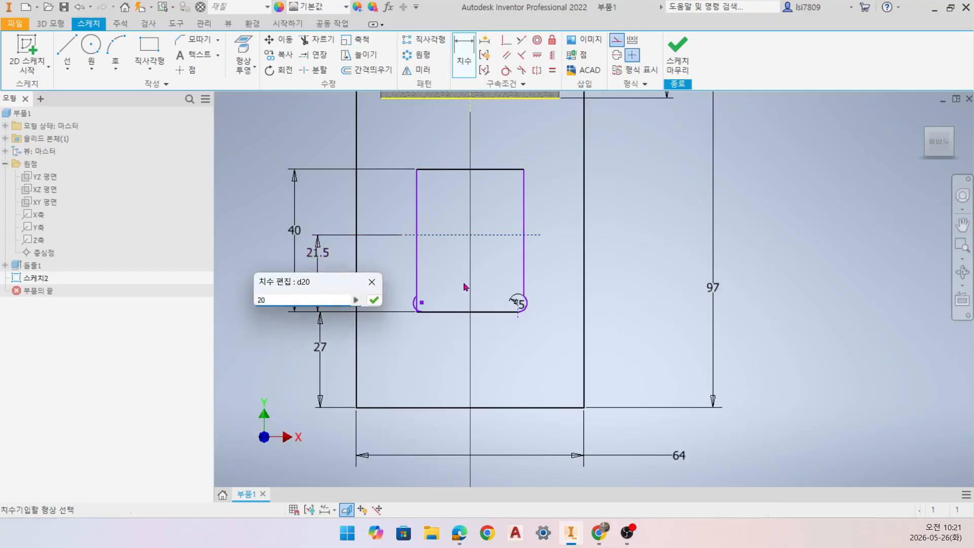
key(Return)
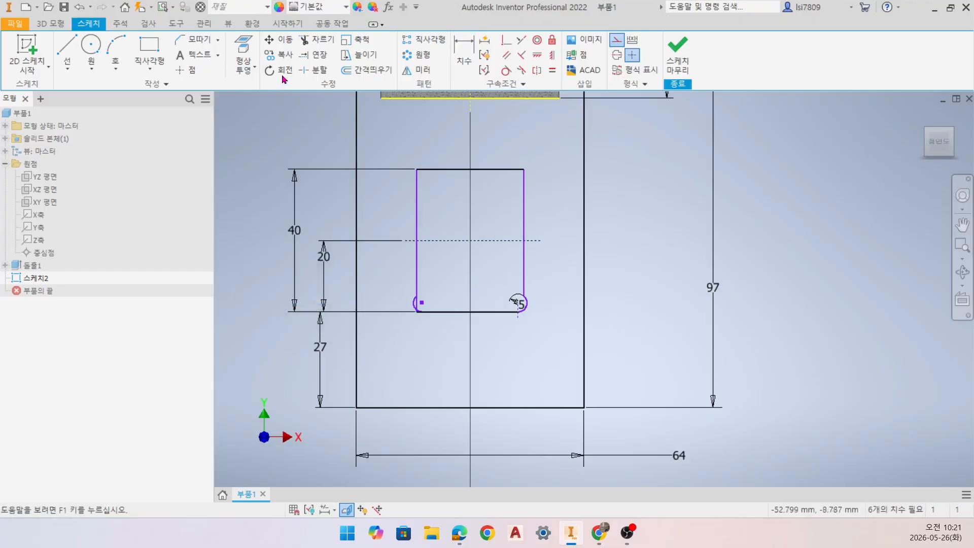
- Mirror both lower corner relief arcs about the horizontal construction line onto the inner rectangle's upper corners
click(417, 70)
scroll(446, 294, up, 5)
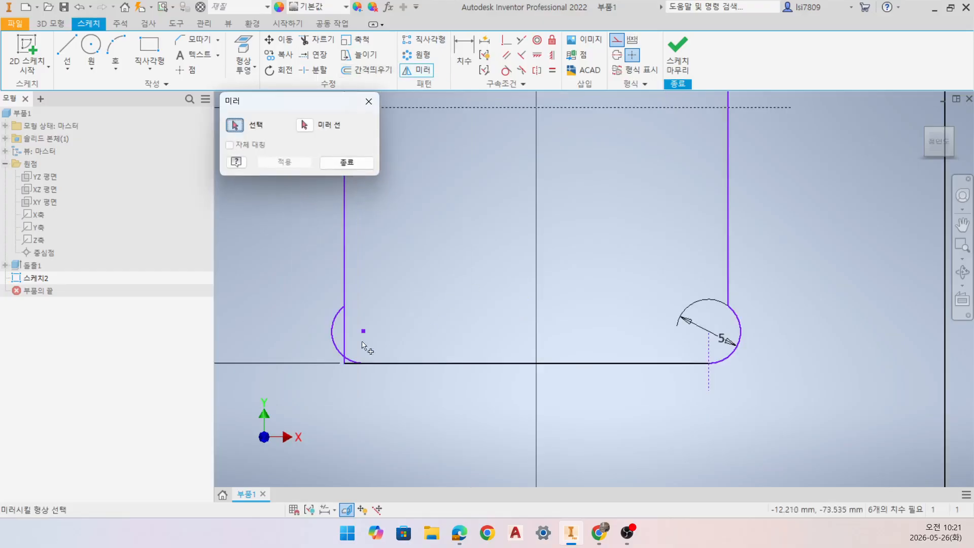
click(335, 329)
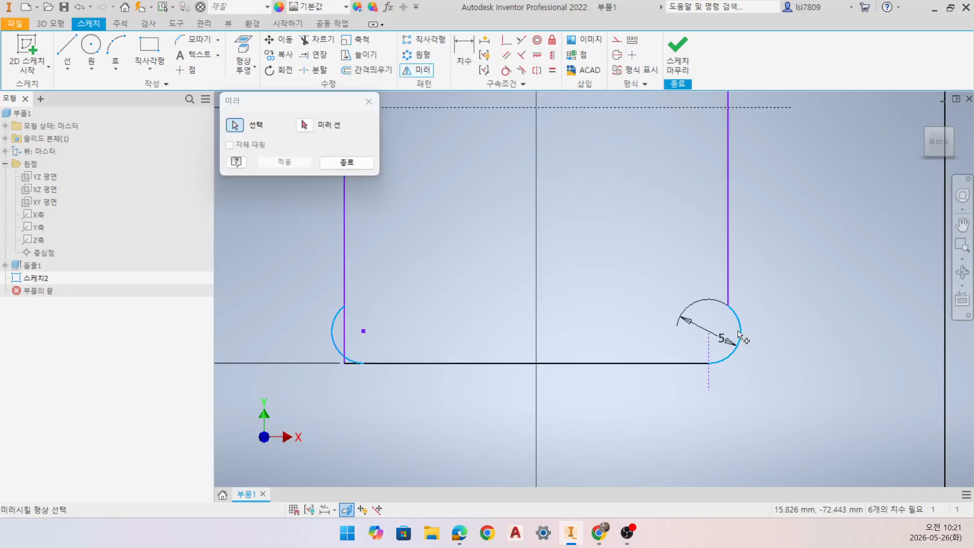
click(305, 124)
click(435, 107)
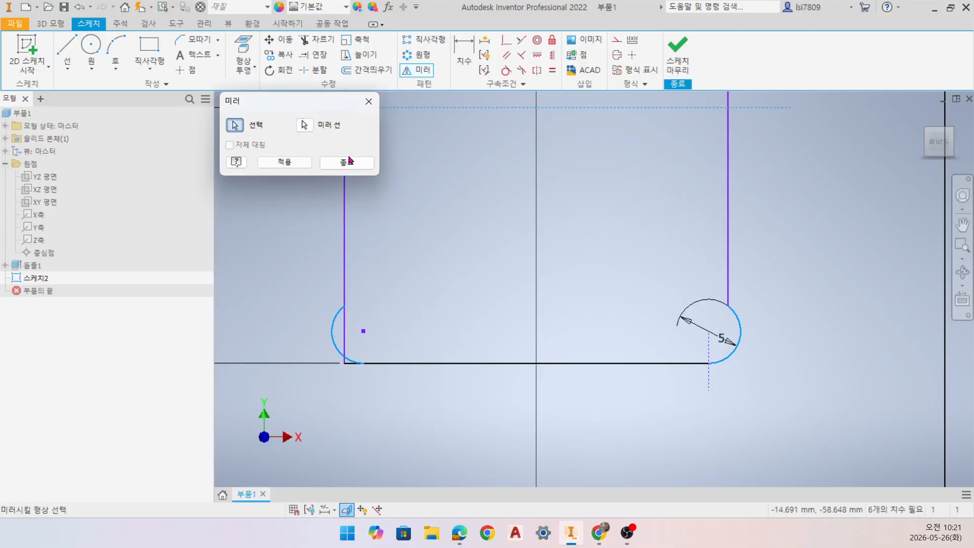
click(286, 162)
scroll(405, 244, down, 5)
middle_drag(436, 199, 478, 315)
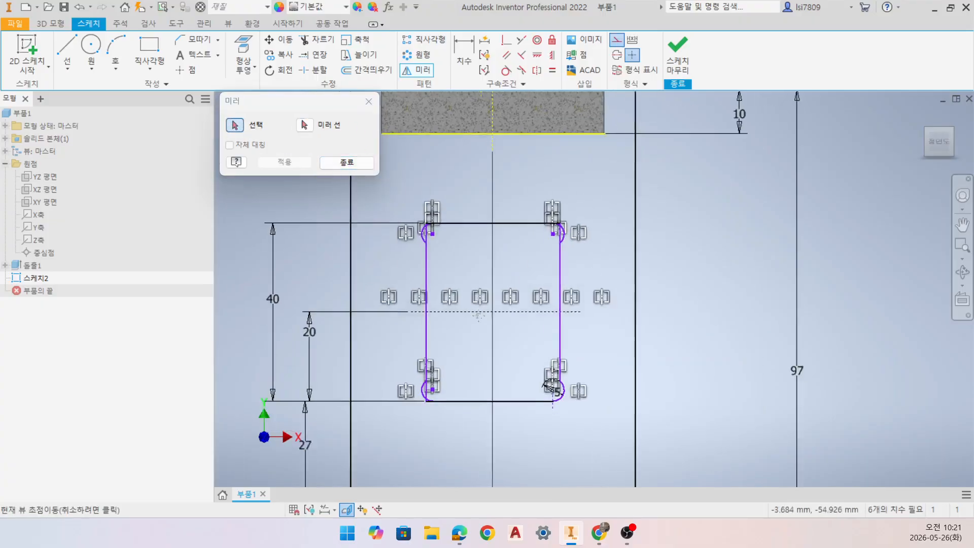
key(Escape)
- Trim the inner rectangle's corner segments at the lower-left relief arc, leaving only the rounded outline
scroll(430, 403, up, 5)
middle_drag(469, 397, 483, 343)
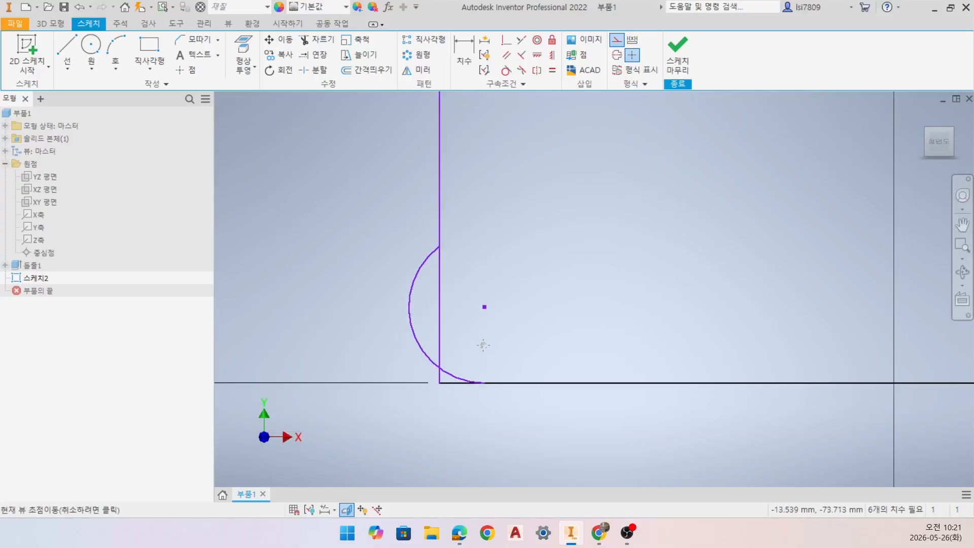
key(x)
scroll(471, 329, up, 3)
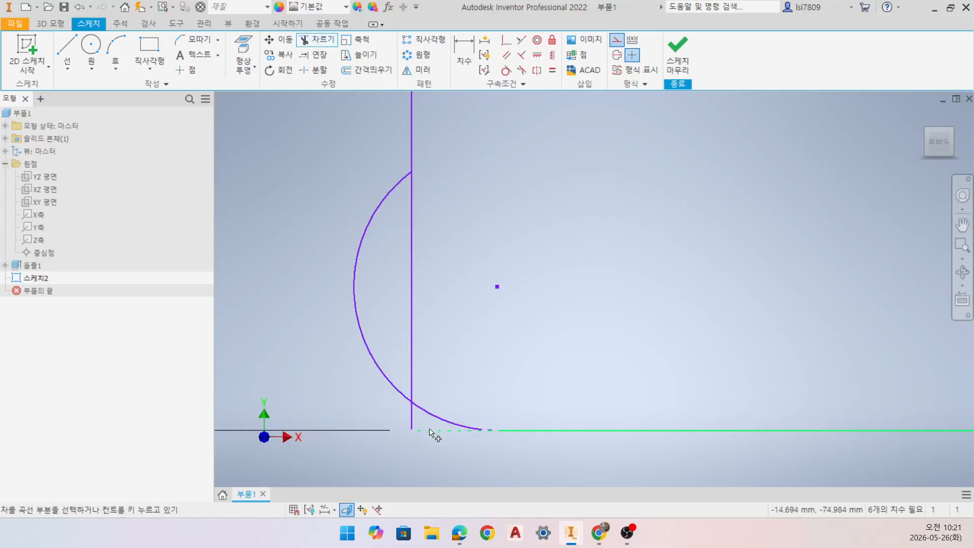
click(415, 372)
scroll(436, 355, down, 8)
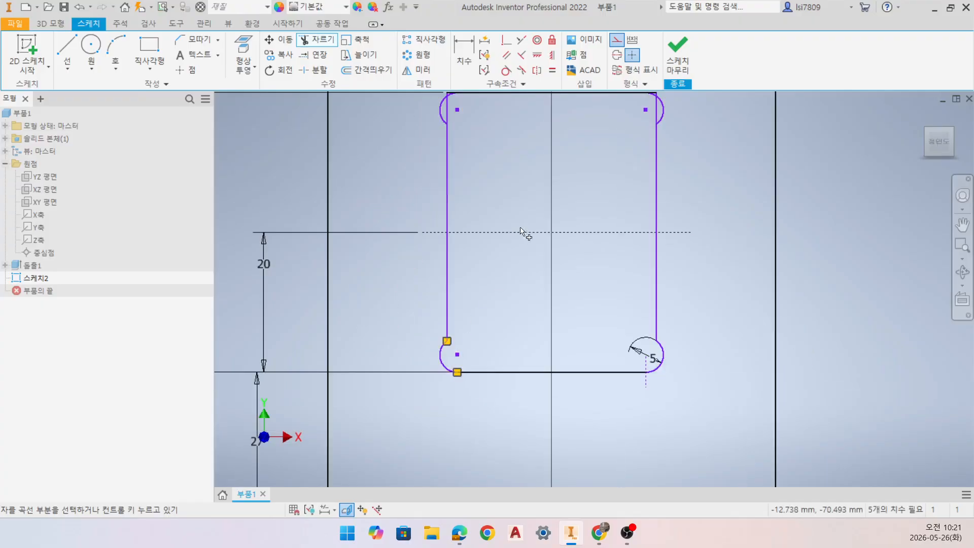
- Trim the inner rectangle's left side where it crosses the upper-left relief arc, and try to trim the top edge's overhang there
middle_drag(454, 112, 413, 302)
scroll(411, 297, up, 6)
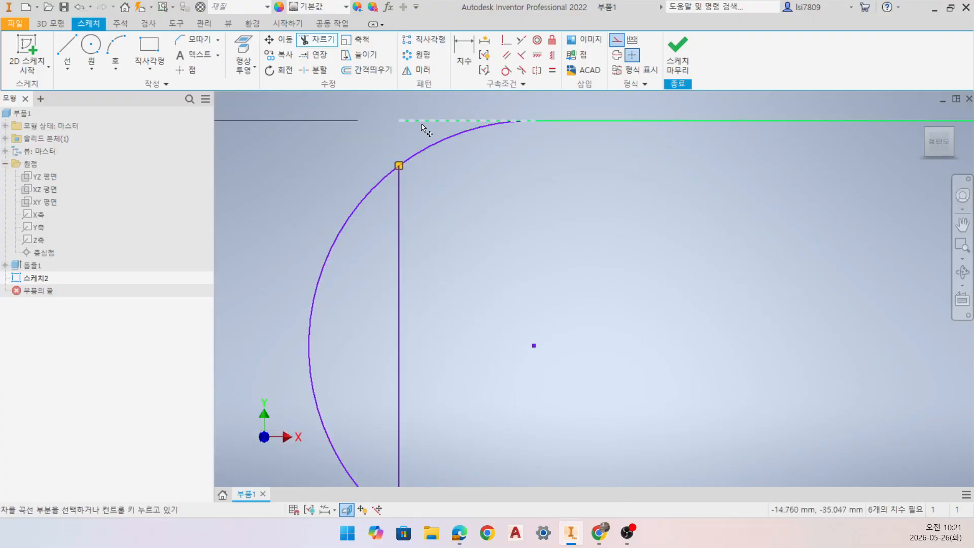
click(426, 124)
click(322, 113)
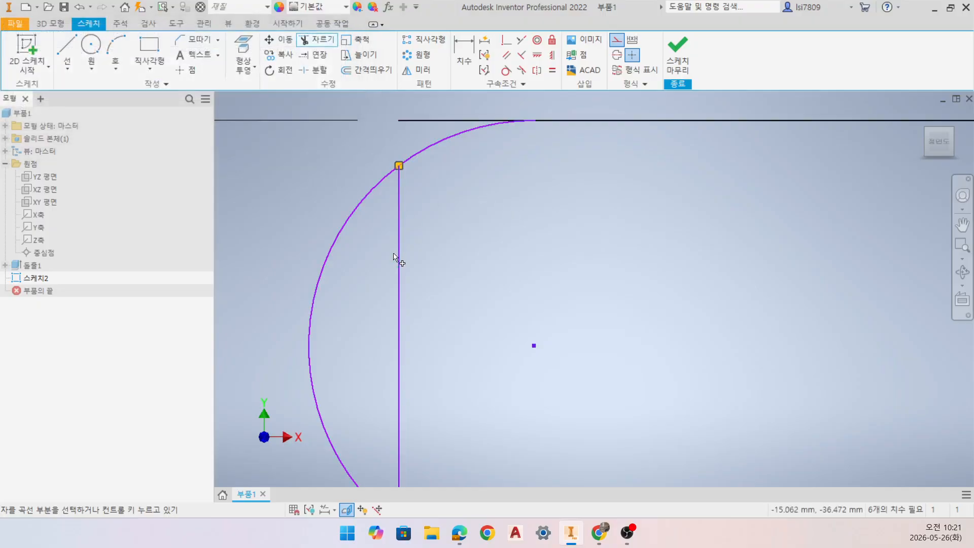
scroll(431, 307, down, 5)
click(325, 42)
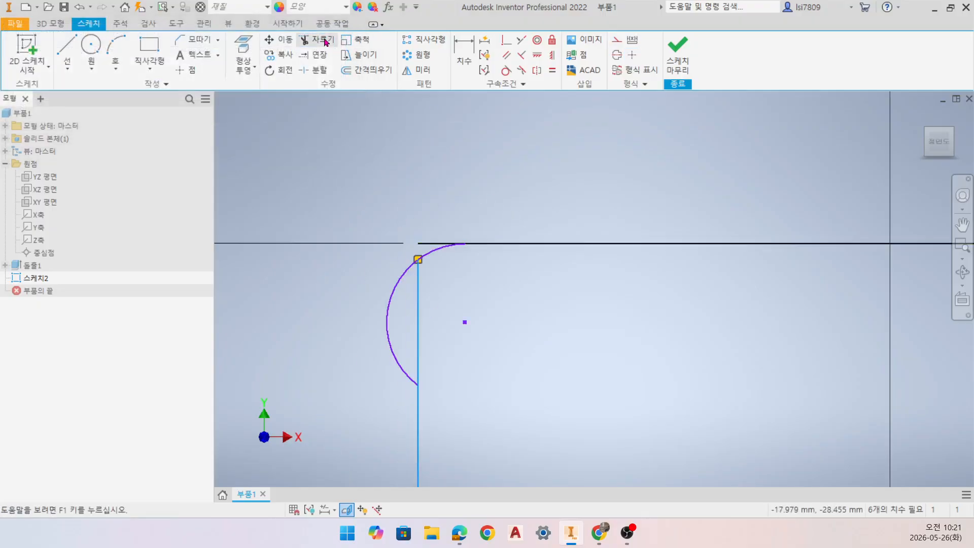
click(325, 42)
click(431, 243)
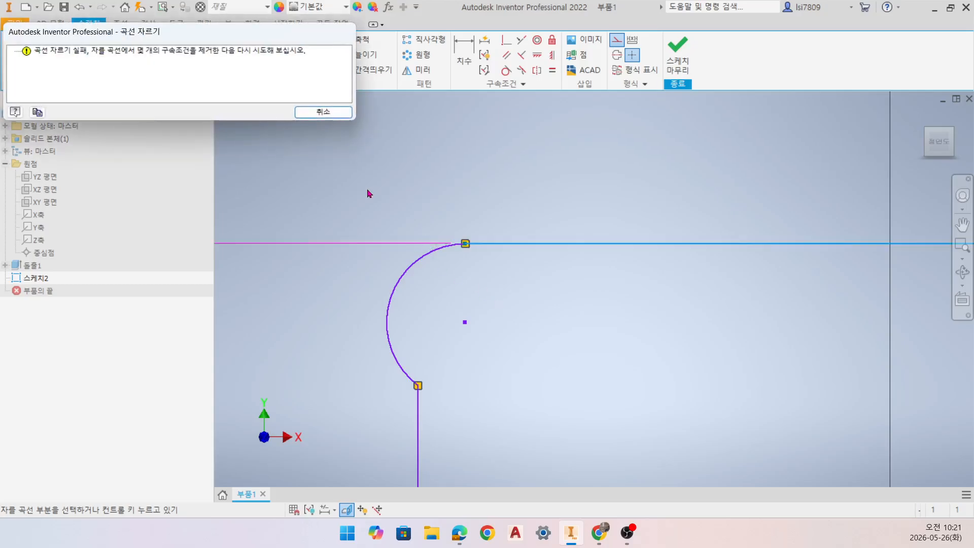
key(Escape)
- Trim the inner rectangle's right side where it crosses the upper-right relief arc, and try to trim the top edge's overhang there
scroll(487, 343, down, 4)
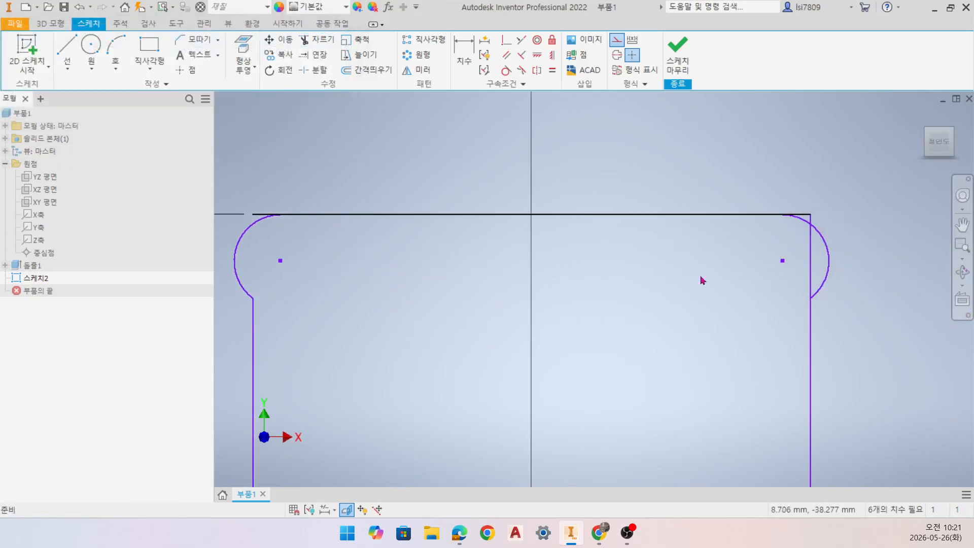
scroll(700, 279, up, 5)
click(320, 40)
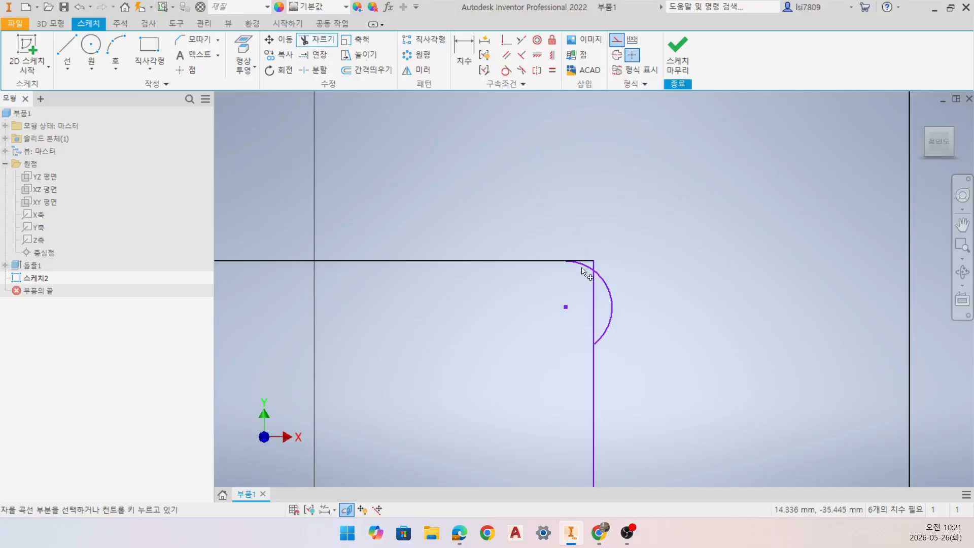
scroll(614, 294, up, 2)
click(578, 291)
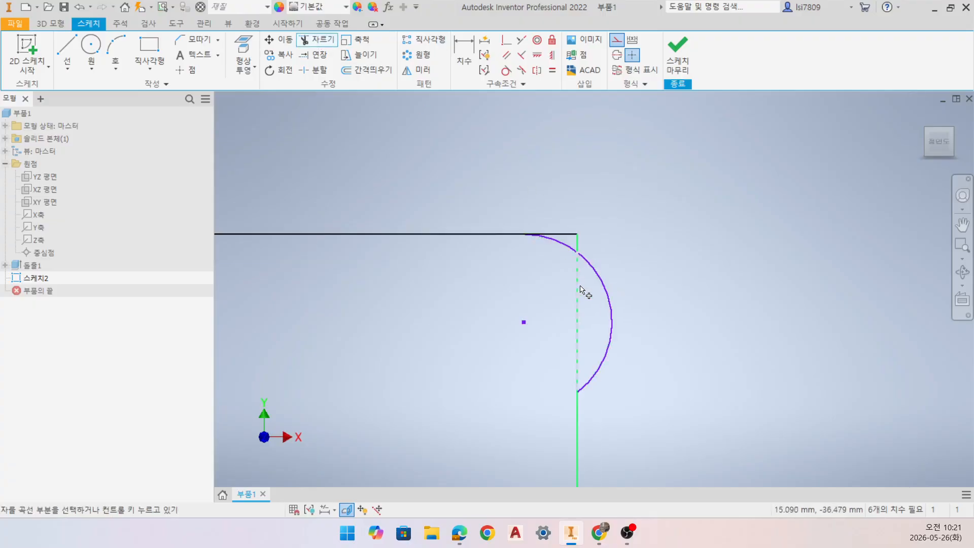
click(580, 246)
click(561, 233)
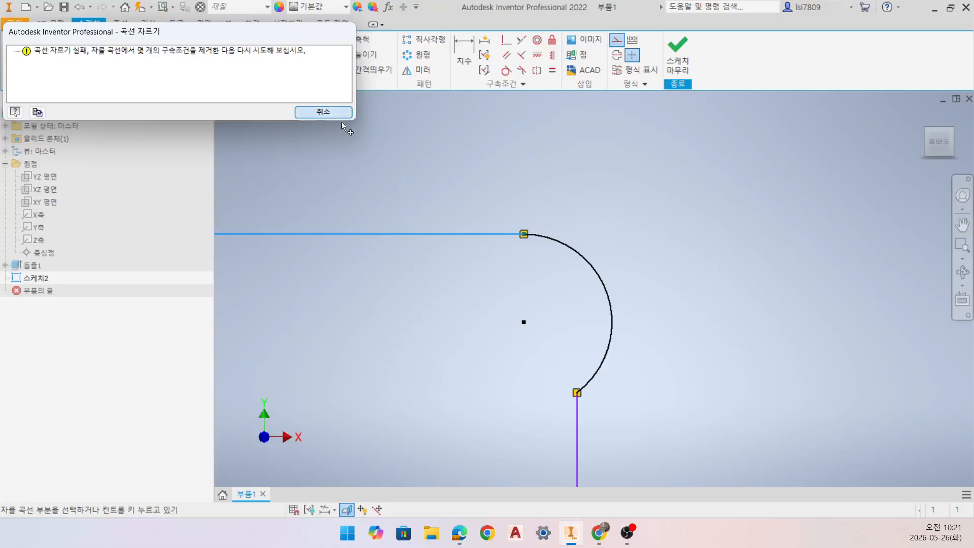
click(323, 111)
key(Escape)
- Try to apply a tangent constraint between the inner rectangle's top edge and the upper-right relief arc
scroll(551, 243, up, 2)
scroll(479, 263, up, 4)
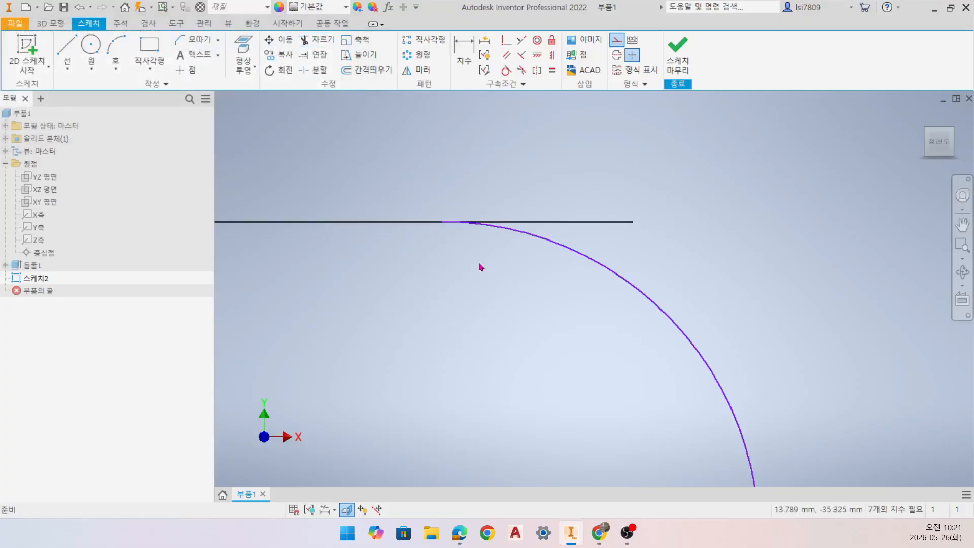
click(506, 70)
click(507, 115)
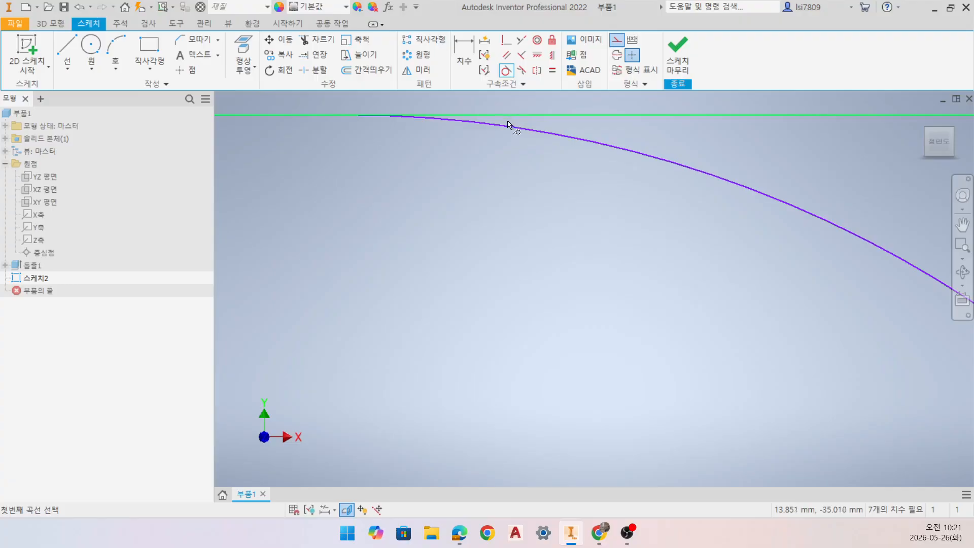
click(509, 122)
click(324, 112)
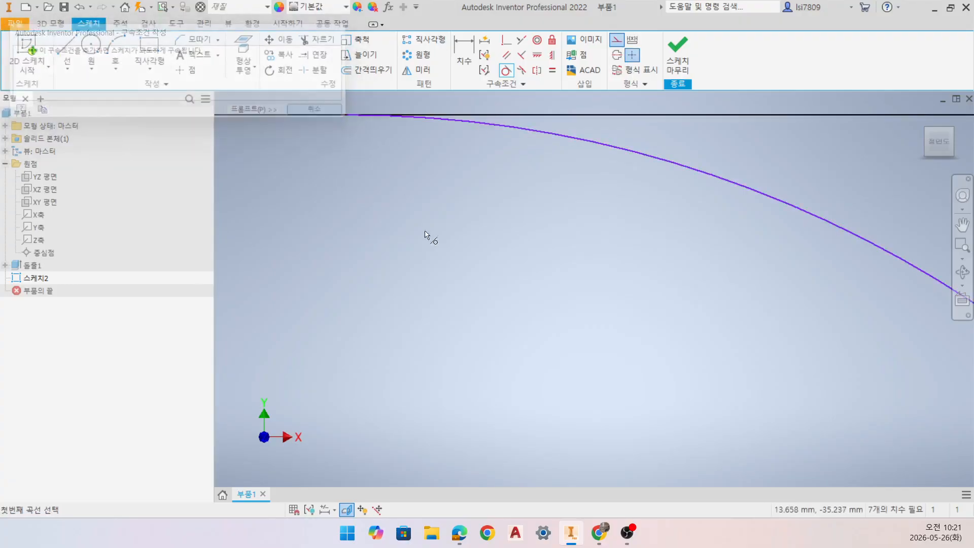
- Try again to trim the top edge's overhang beyond the start of the upper-right relief arc
scroll(427, 235, down, 3)
scroll(426, 239, down, 2)
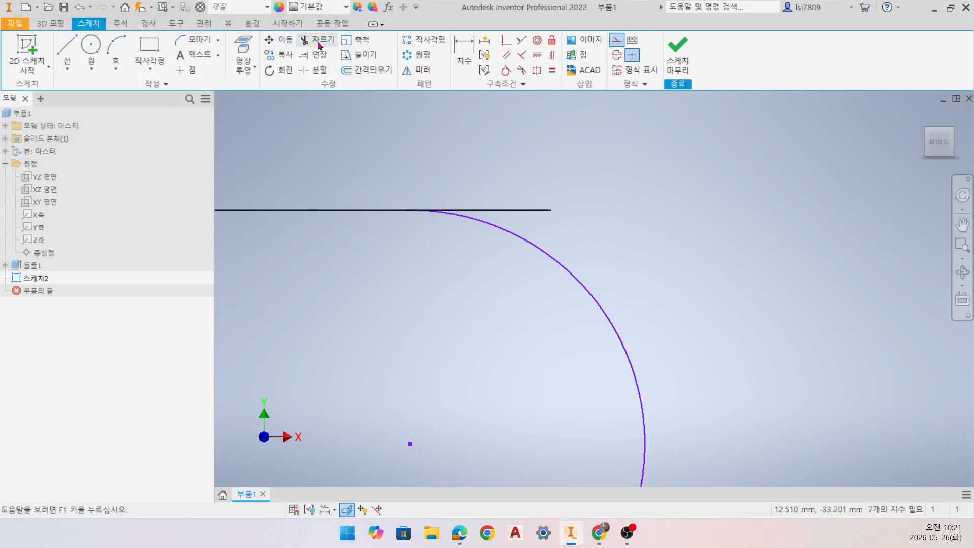
click(316, 39)
click(509, 210)
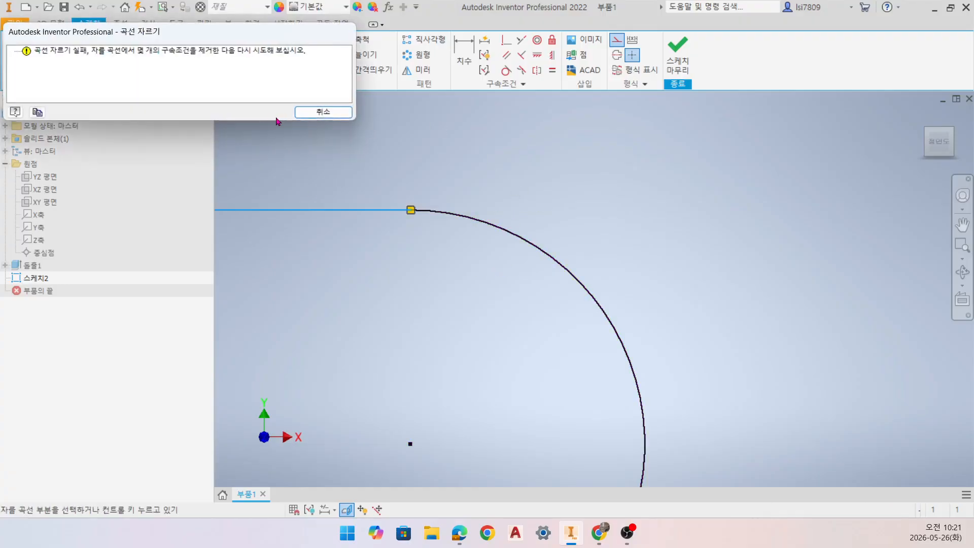
key(Escape)
scroll(387, 268, down, 2)
key(Escape)
scroll(311, 267, up, 3)
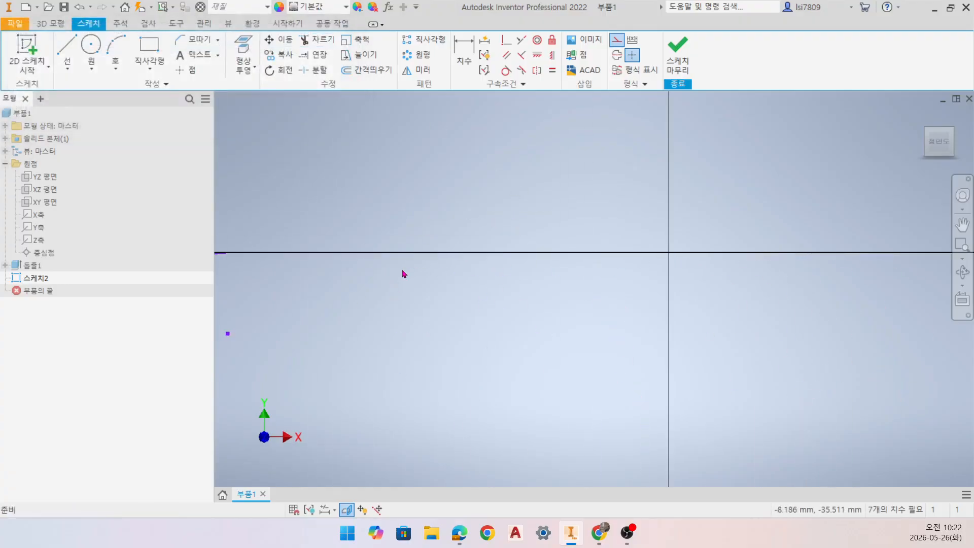
- Try to apply a tangent constraint between the inner rectangle's top edge and the upper-left relief arc
scroll(402, 271, down, 2)
scroll(393, 274, up, 4)
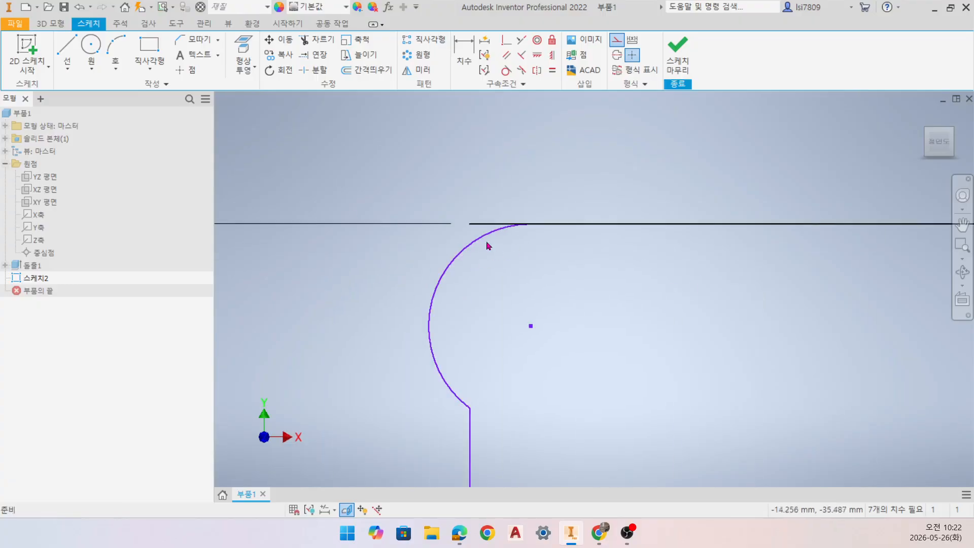
click(505, 70)
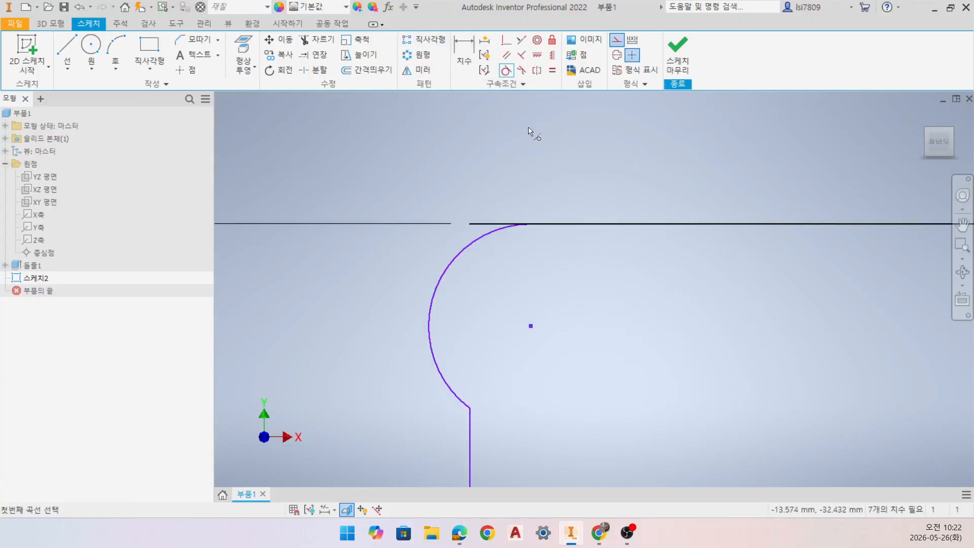
click(503, 224)
click(492, 231)
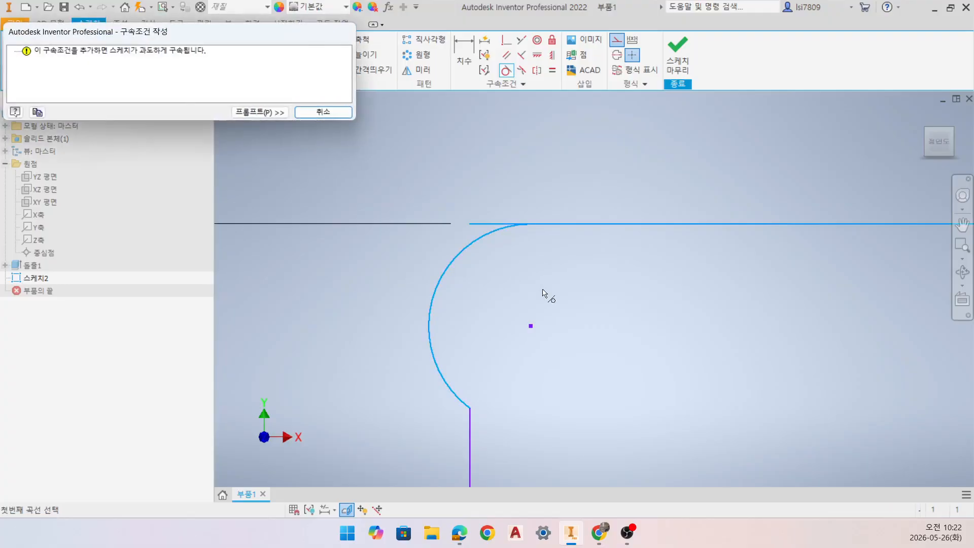
key(Escape)
- Try to trim the inner rectangle's top edge where it overhangs the upper-left relief arc
click(317, 40)
click(484, 236)
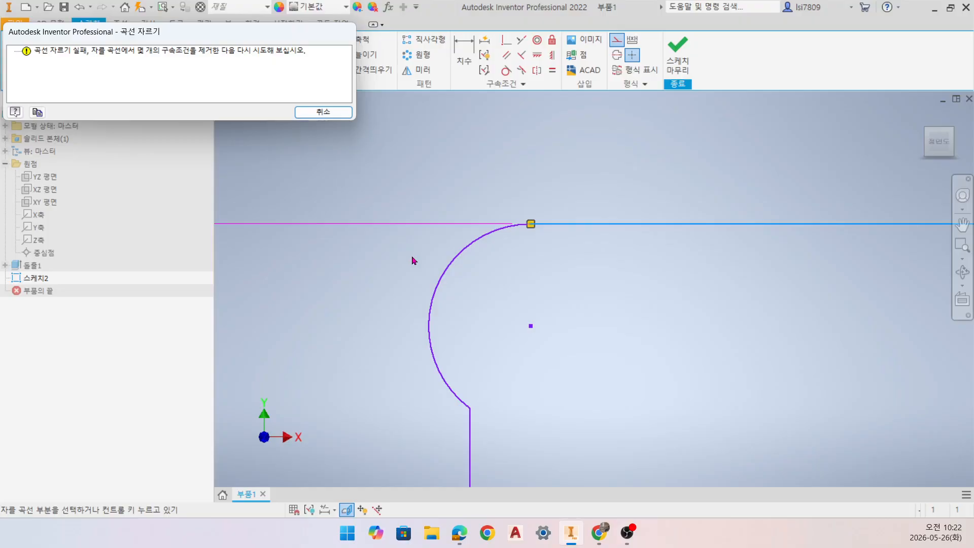
key(Escape)
- Delete the 40 mm height dimension of the inner window
scroll(360, 282, up, 8)
scroll(505, 267, down, 2)
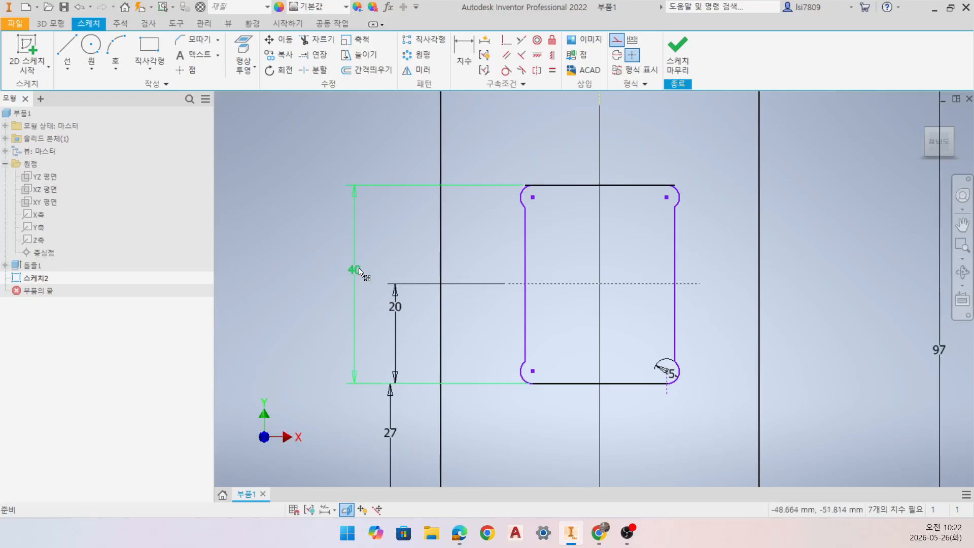
click(349, 272)
key(Delete)
- Trim the window's top-edge overhangs at both the upper-left and upper-right relief arcs
scroll(566, 234, down, 3)
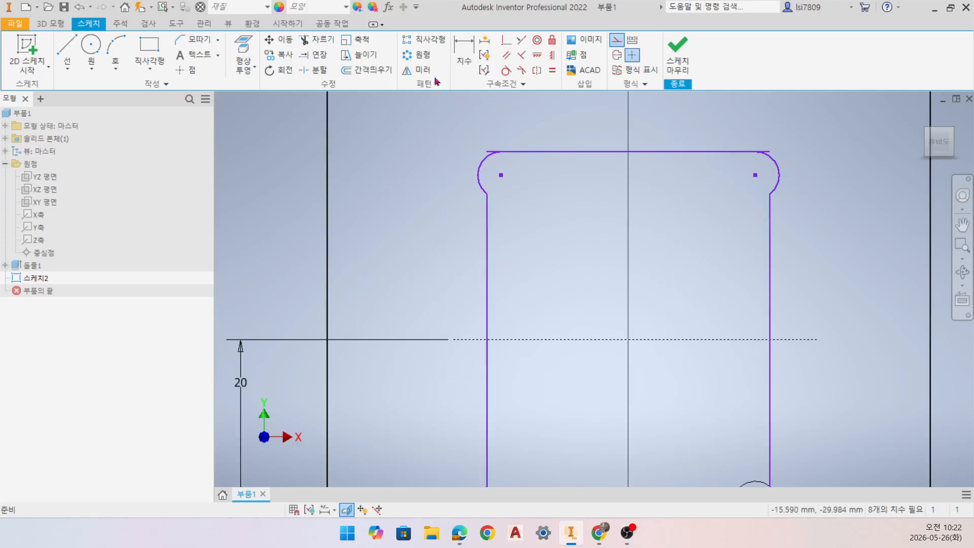
click(316, 39)
scroll(479, 153, down, 8)
click(546, 215)
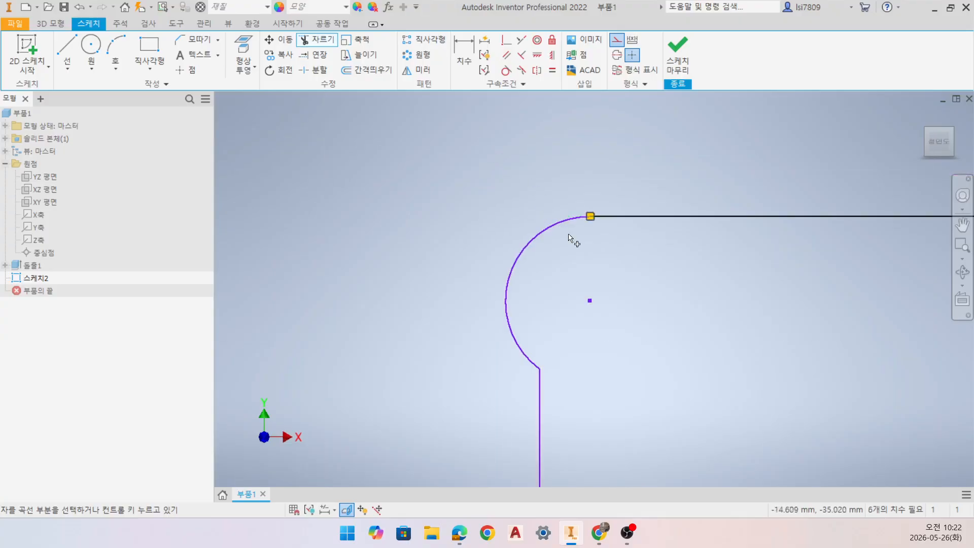
scroll(678, 282, up, 4)
middle_drag(678, 282, 578, 266)
scroll(550, 219, down, 5)
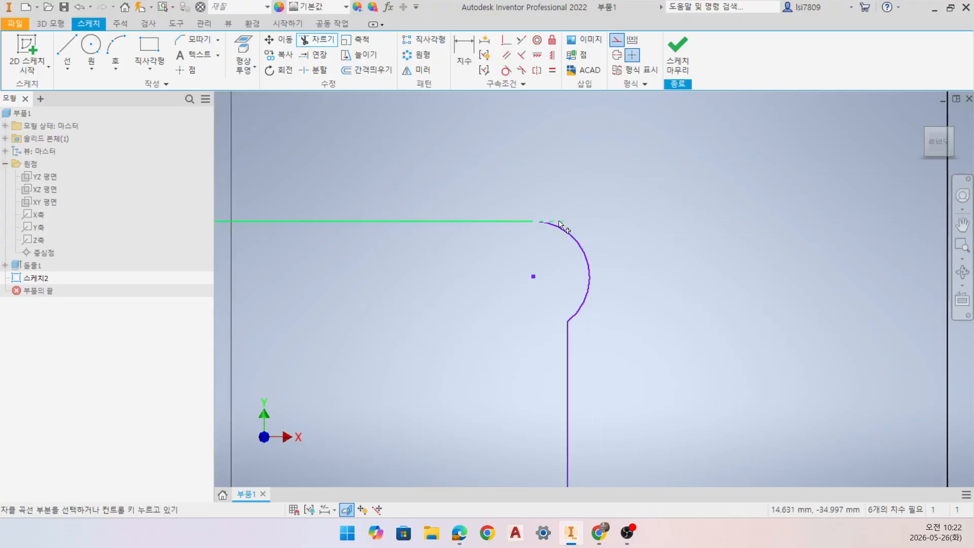
click(558, 223)
- Dimension the window's width between its left and right sides as 30 mm
scroll(495, 326, up, 4)
middle_drag(495, 326, 600, 260)
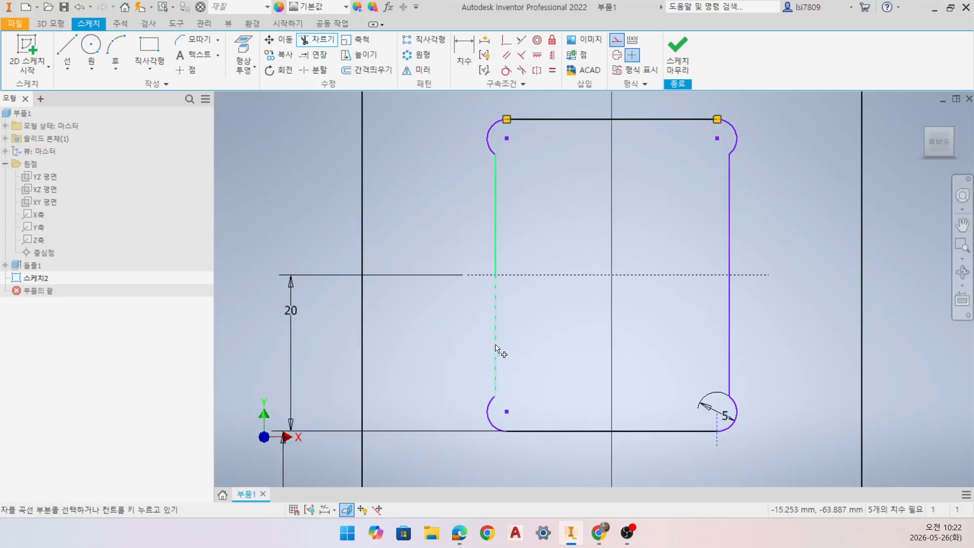
scroll(509, 350, up, 3)
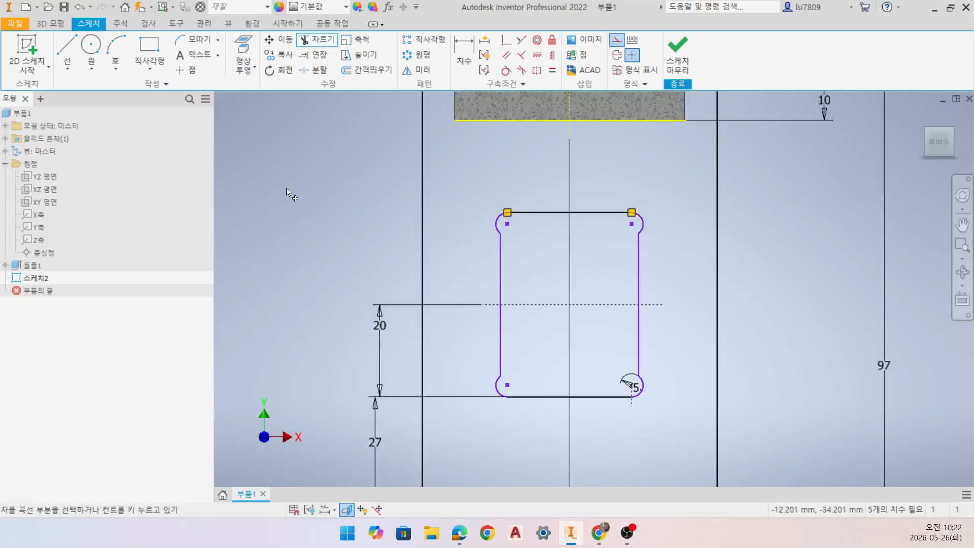
scroll(589, 405, down, 5)
scroll(600, 360, up, 4)
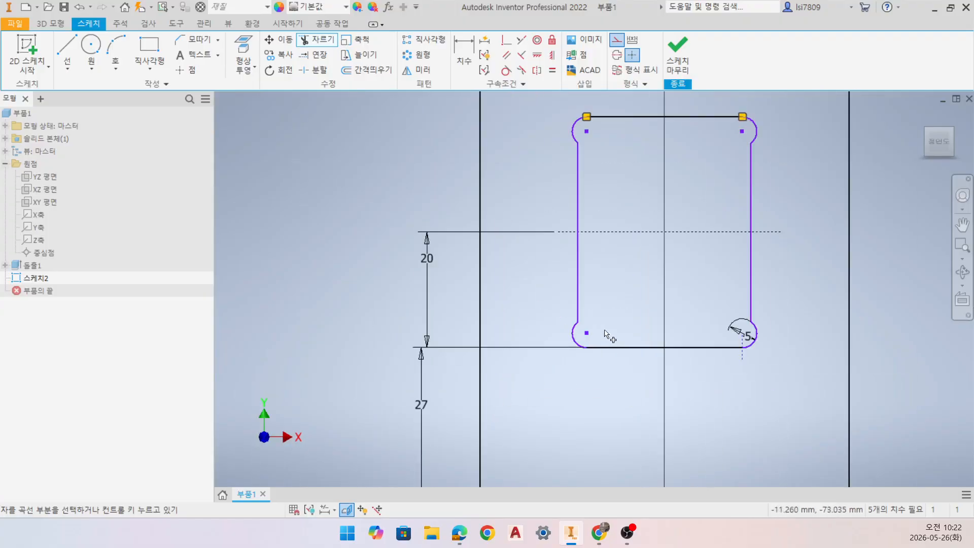
mouse_move(611, 333)
middle_down()
mouse_move(493, 347)
mouse_move(460, 377)
middle_up()
click(472, 50)
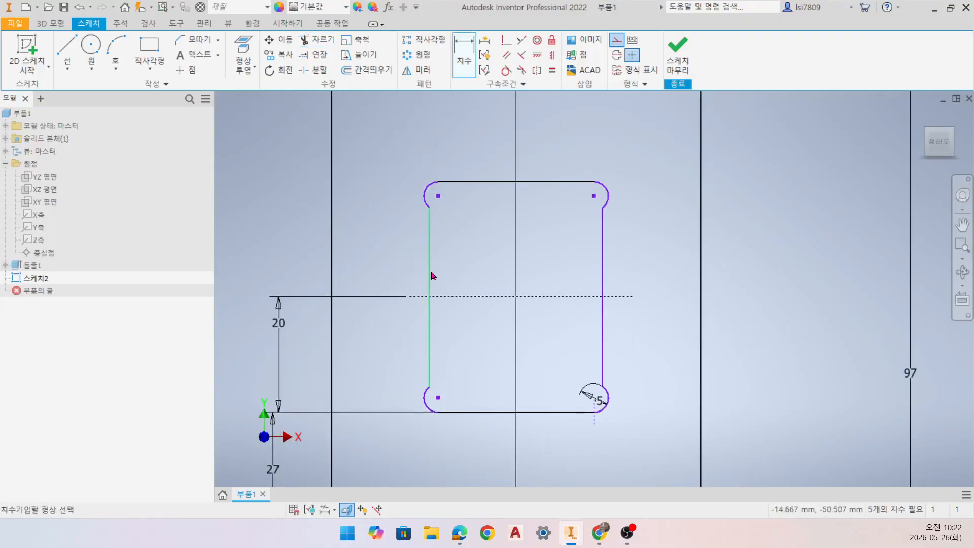
click(429, 276)
click(602, 279)
click(568, 279)
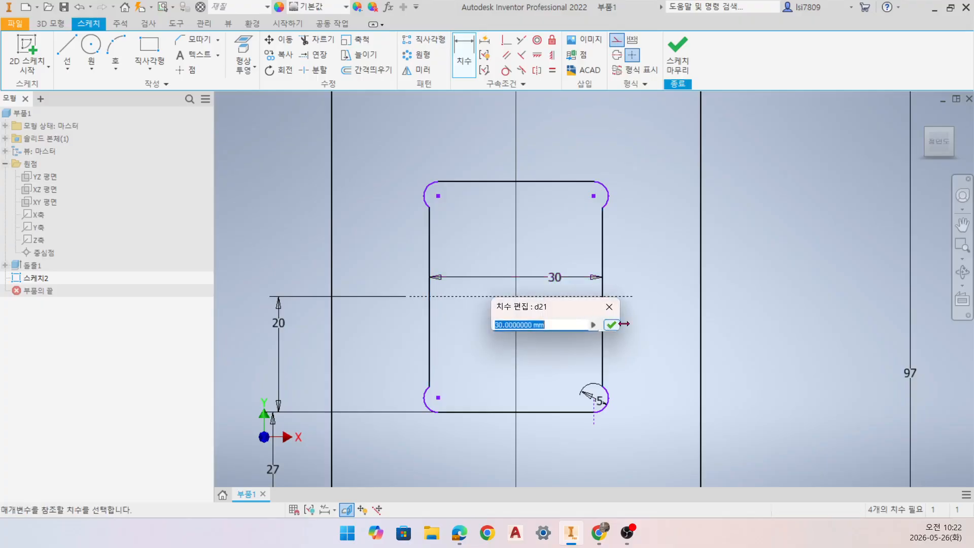
key(Return)
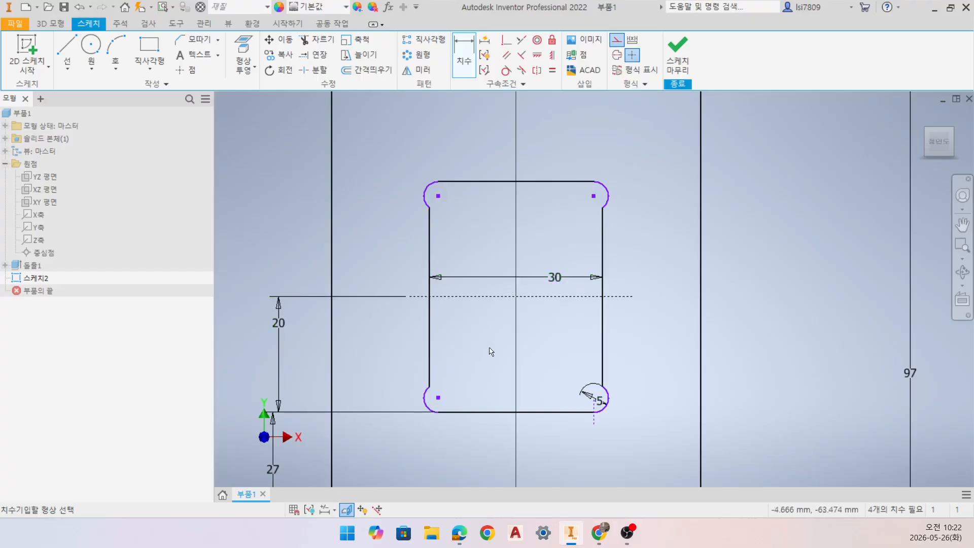
- Finish the sketch and extrude the body profile around the window 18 mm, symmetric about the sketch plane, joined to the existing solid
scroll(491, 351, up, 3)
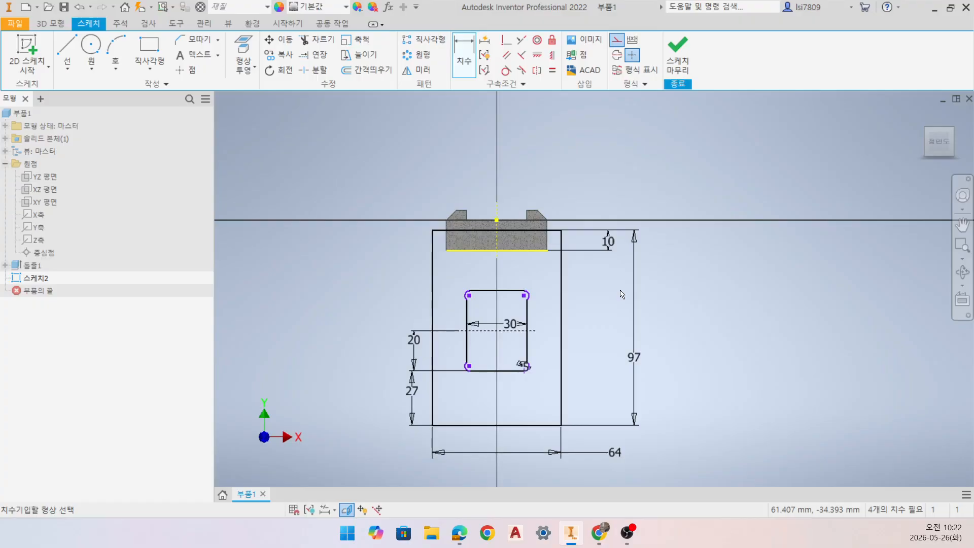
click(678, 55)
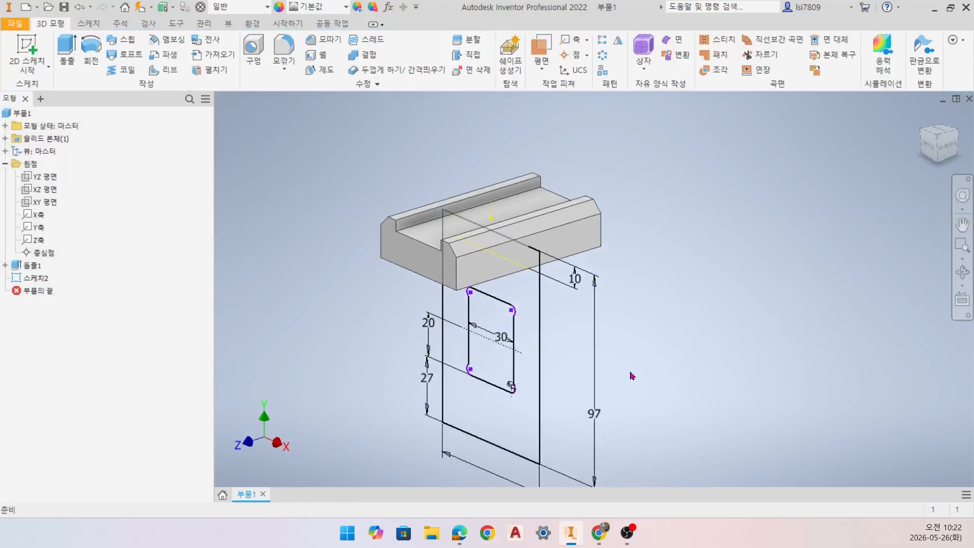
key(e)
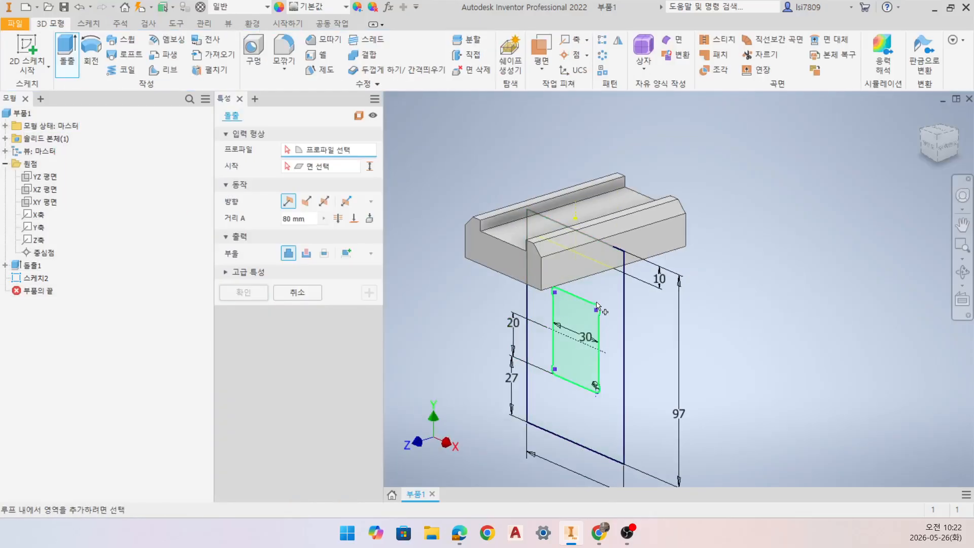
click(297, 293)
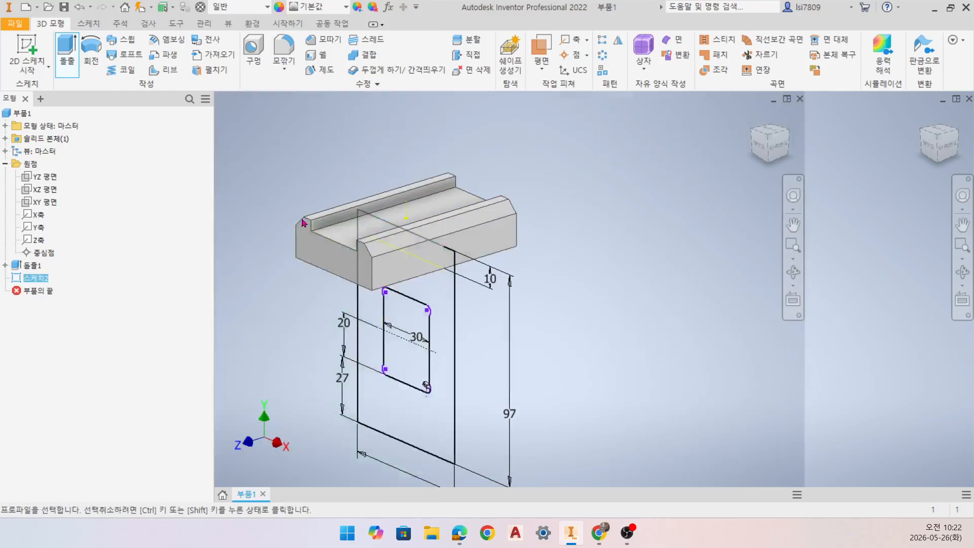
key(e)
click(532, 305)
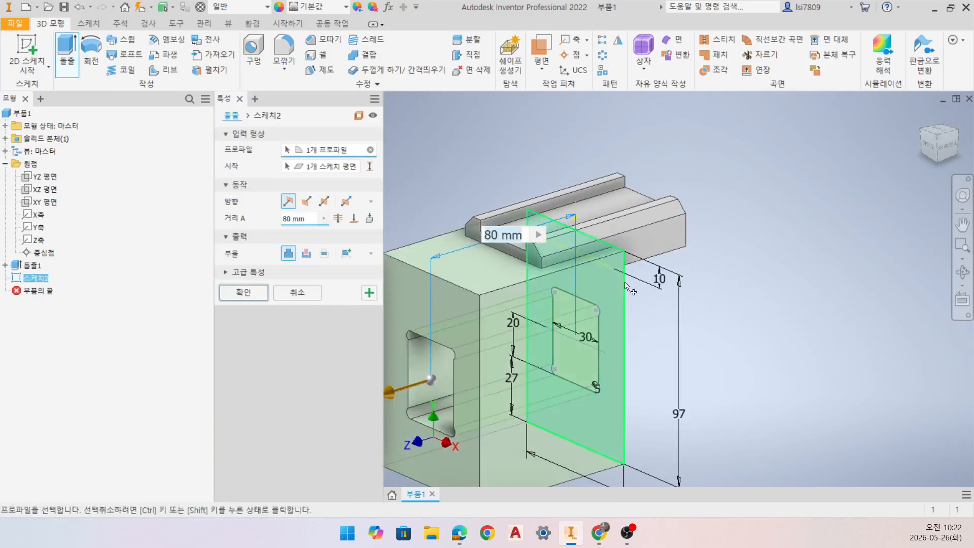
click(325, 202)
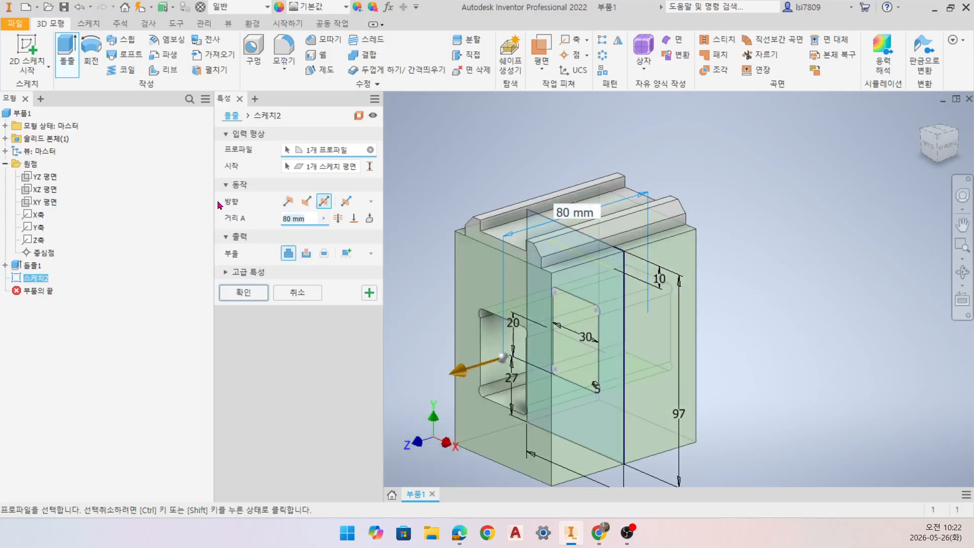
text(18)
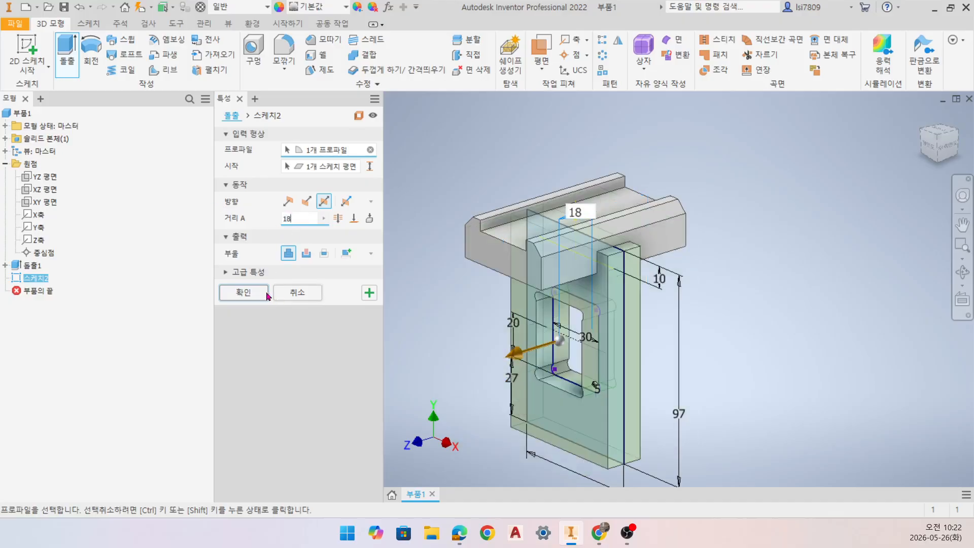
click(268, 293)
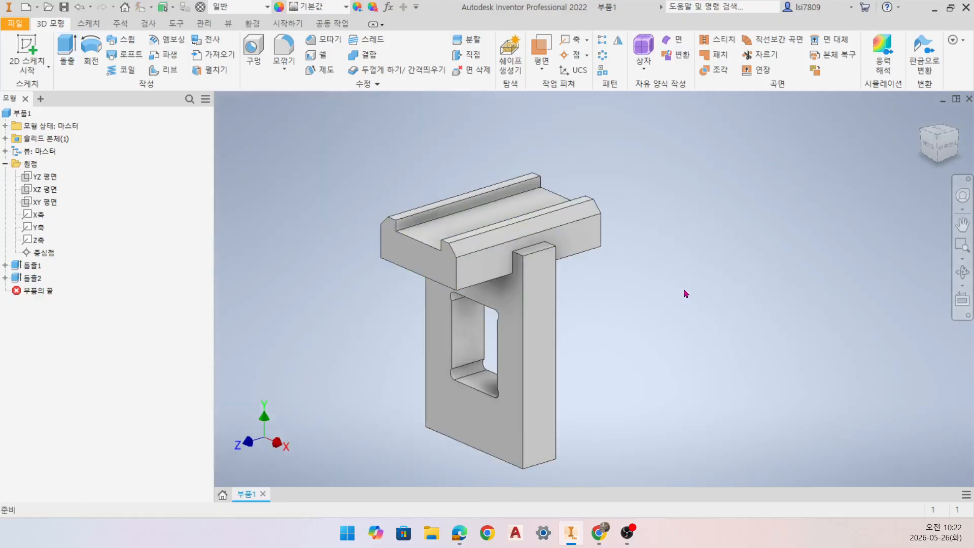
- Switch to the exam drawing PDF in the browser, check the body's thickness dimensions in the section view, and return to Inventor
click(460, 534)
scroll(558, 430, down, 1)
scroll(558, 424, up, 5)
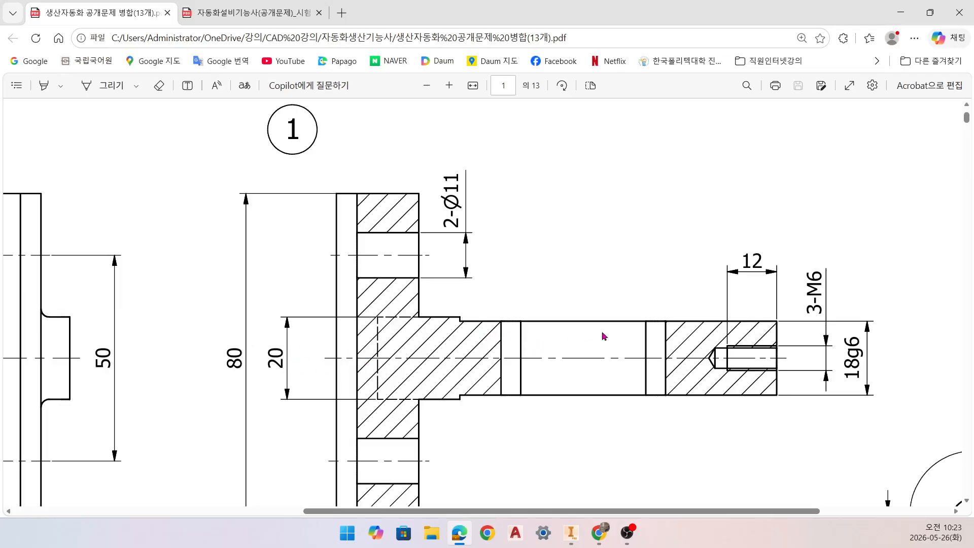
click(901, 12)
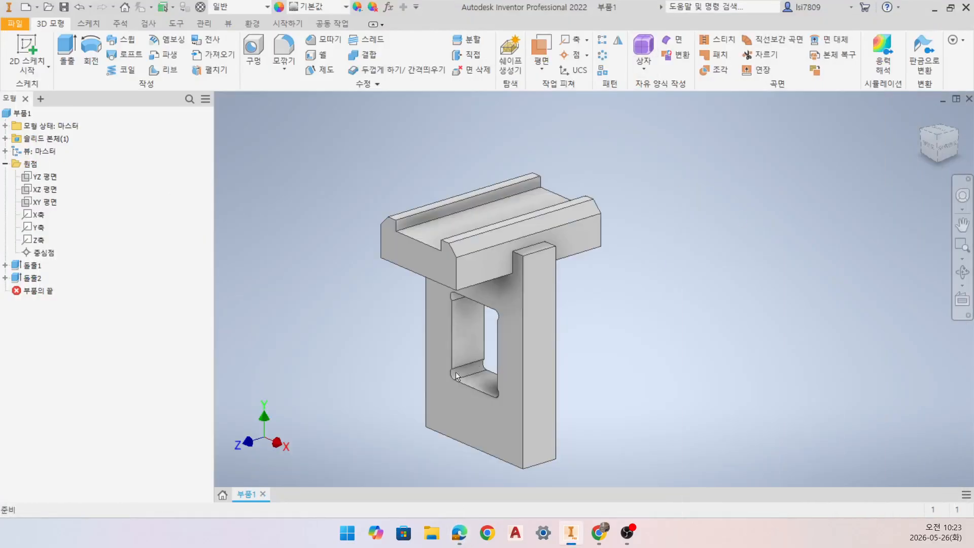
- Edit the body extrusion and set its symmetric distance to 20 mm
double_click(33, 278)
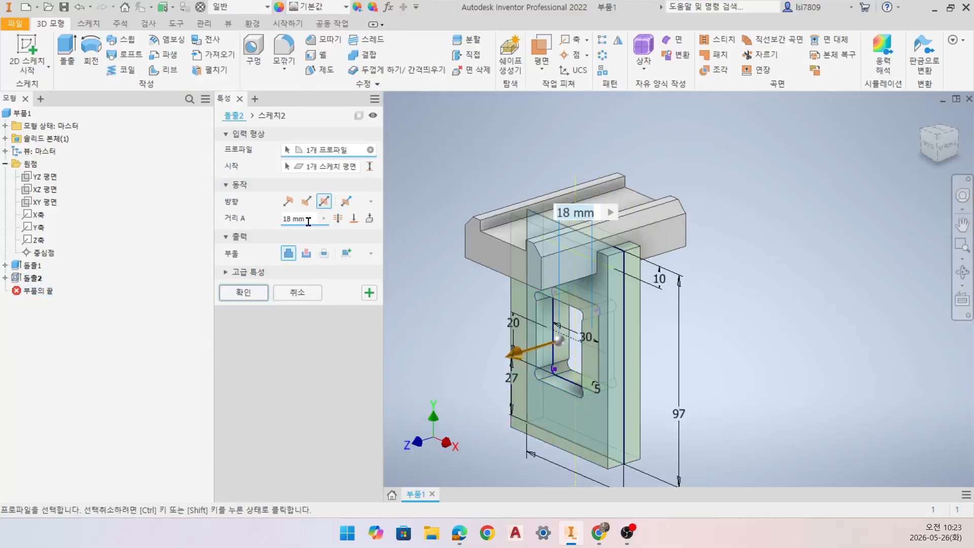
triple_click(308, 219)
text(20)
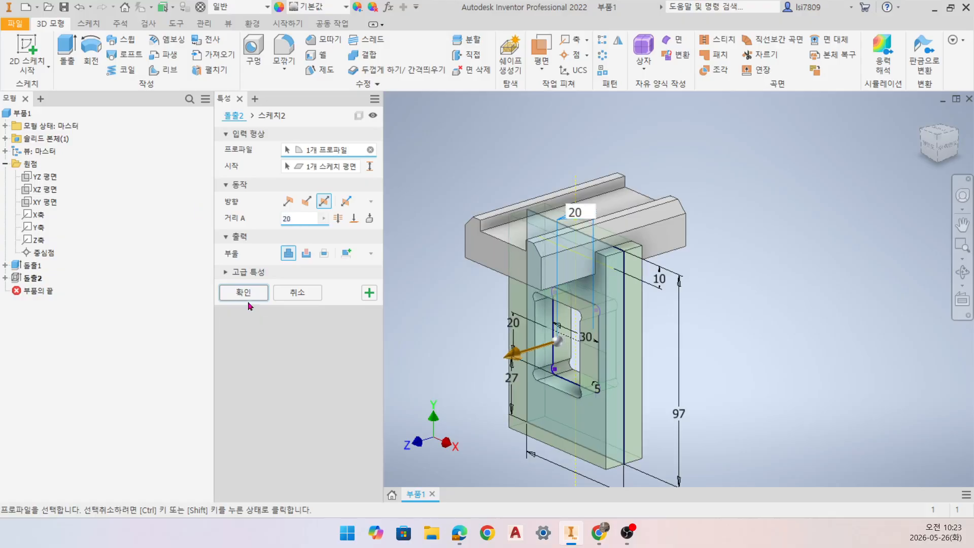
click(245, 293)
- Start a sketch on the body's narrow side face and draw two upright rectangles overlapping its long edges, the left one by about 2.8 mm
scroll(616, 334, up, 3)
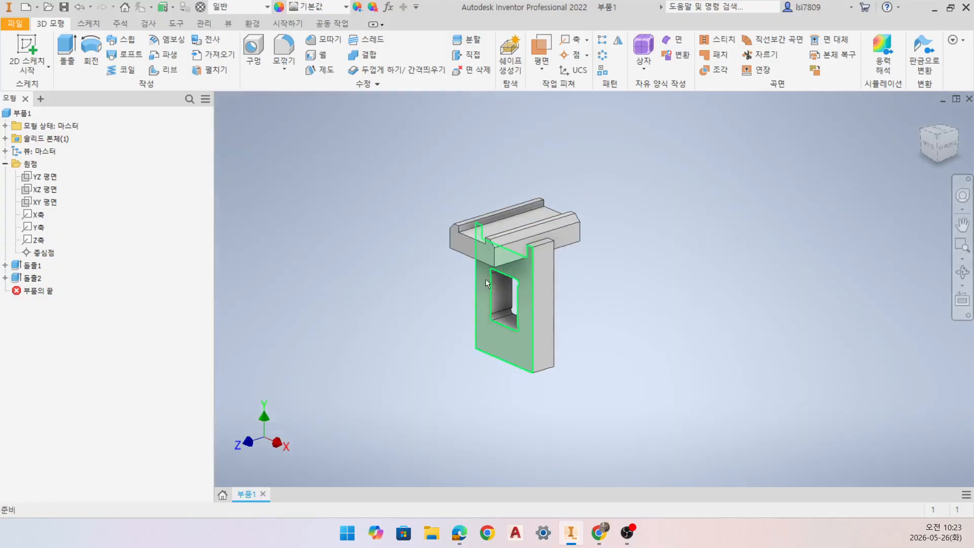
scroll(486, 281, down, 3)
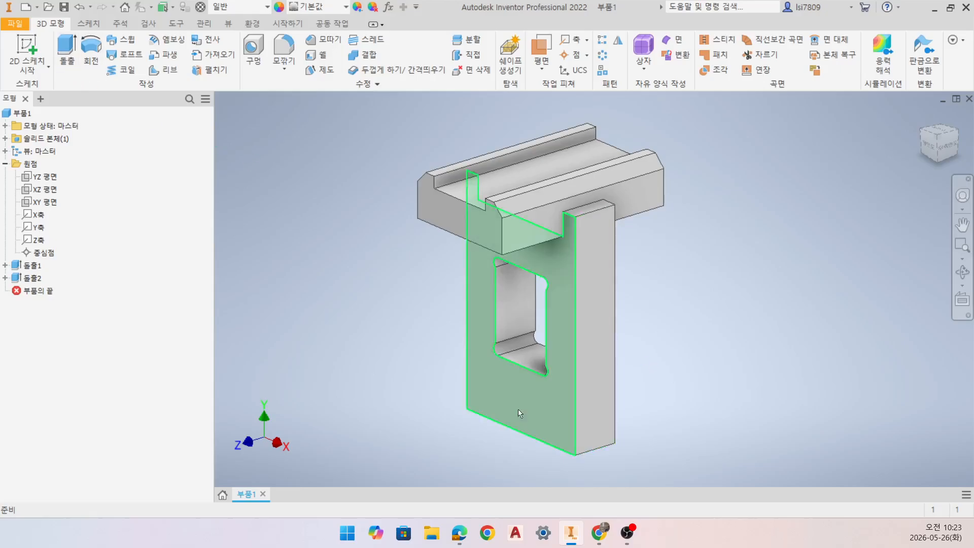
middle_drag(540, 389, 524, 352)
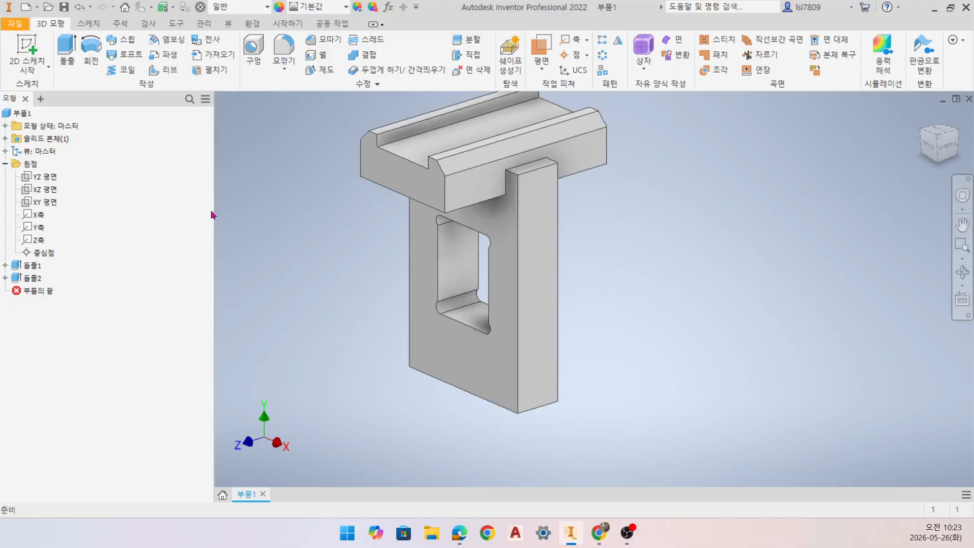
click(27, 55)
click(540, 314)
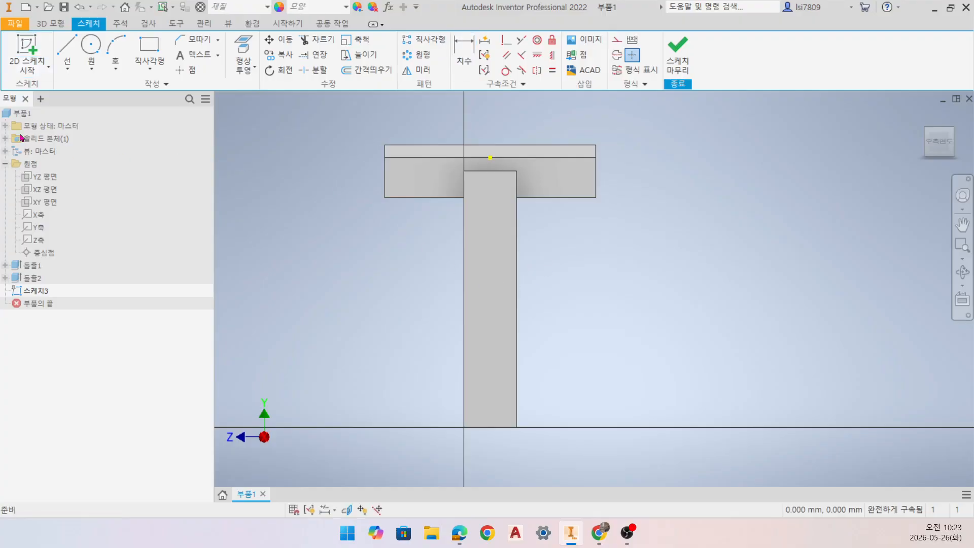
click(149, 48)
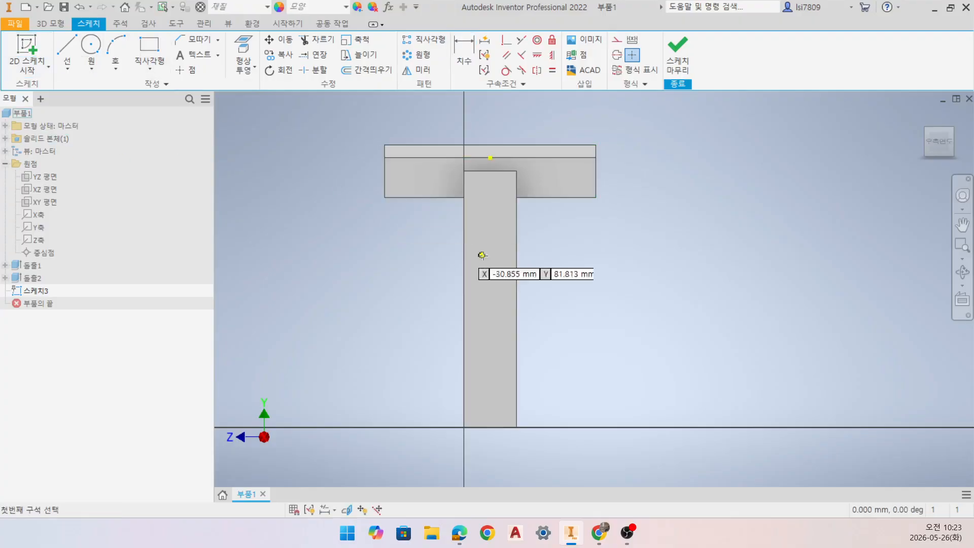
click(439, 215)
click(471, 448)
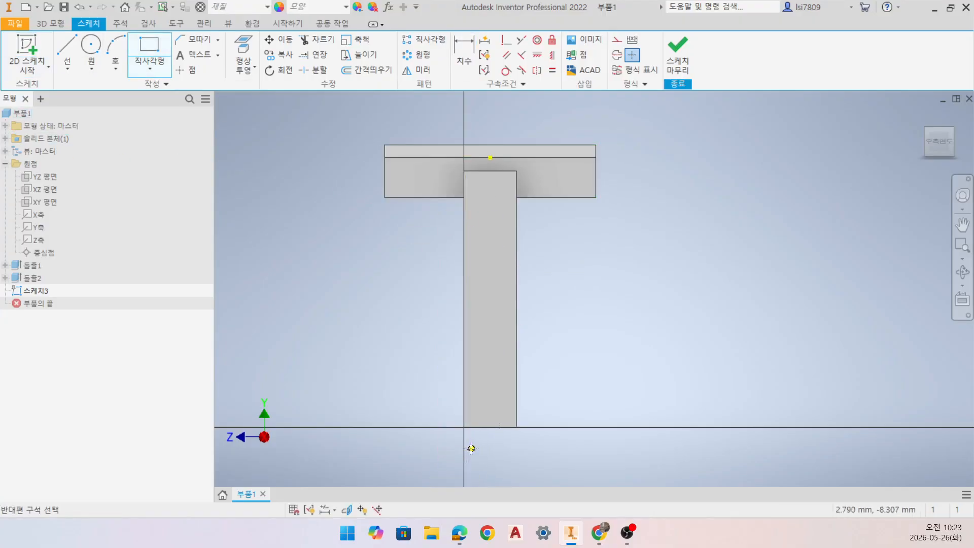
click(512, 214)
click(562, 439)
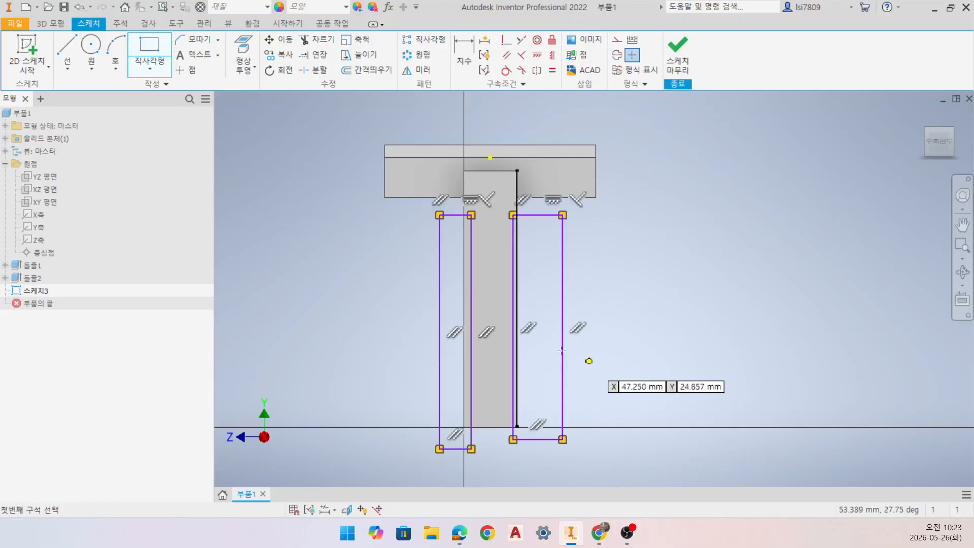
- Dimension the left rectangle's overlap with the body's long edge and set it to 1 mm
key(d)
scroll(486, 370, up, 3)
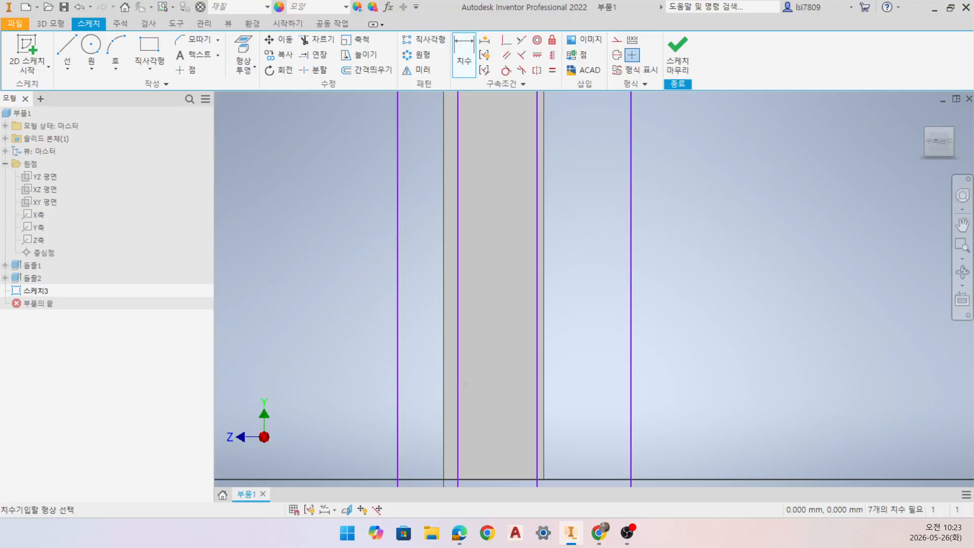
middle_drag(433, 468, 467, 368)
click(490, 344)
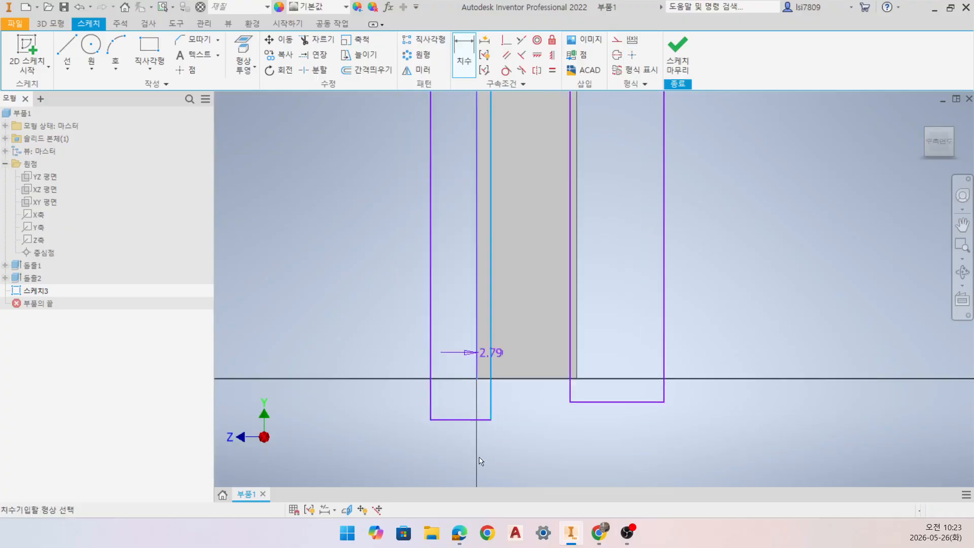
click(384, 447)
text(1)
key(Return)
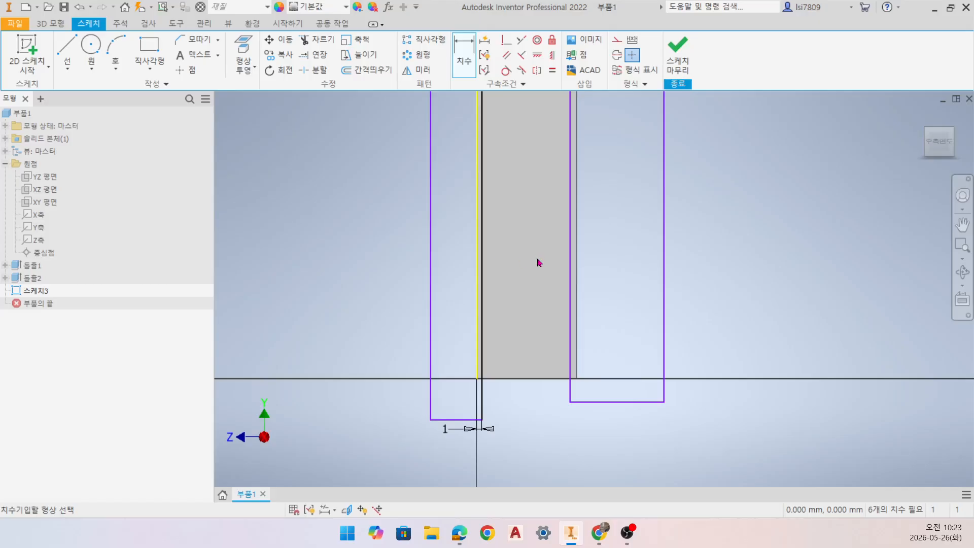
- Dimension the right rectangle's overlap with the body's opposite long edge and set it to 1 mm
click(572, 318)
click(577, 334)
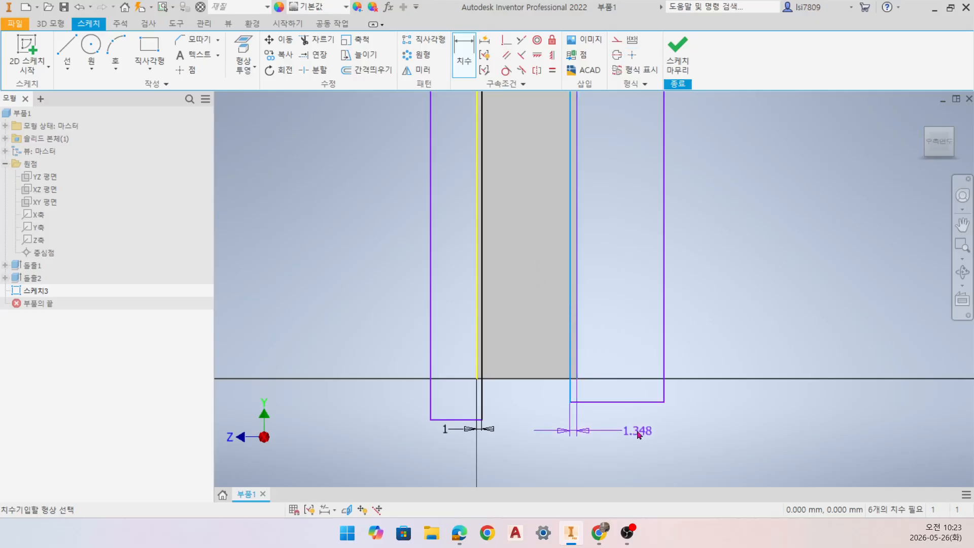
click(654, 431)
text(1.3484597)
key(Return)
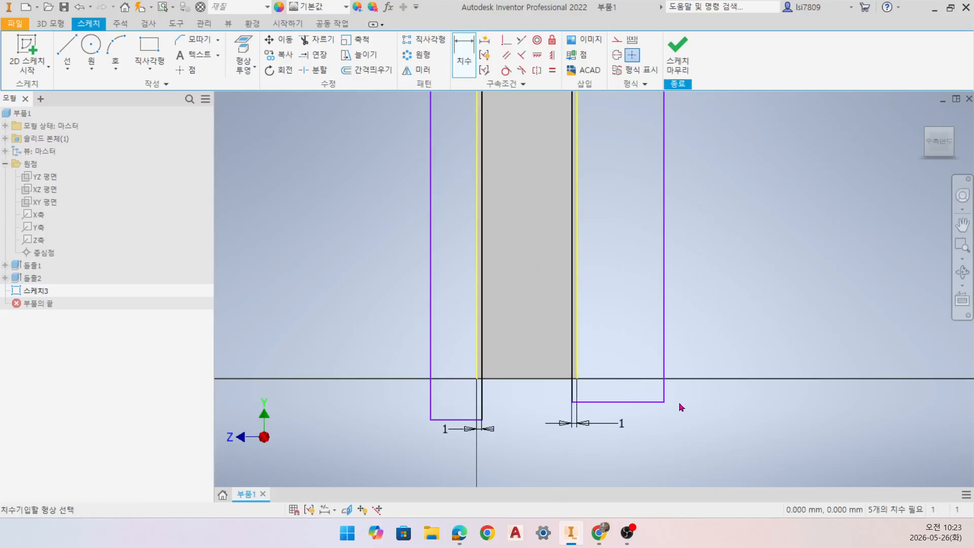
scroll(519, 332, down, 2)
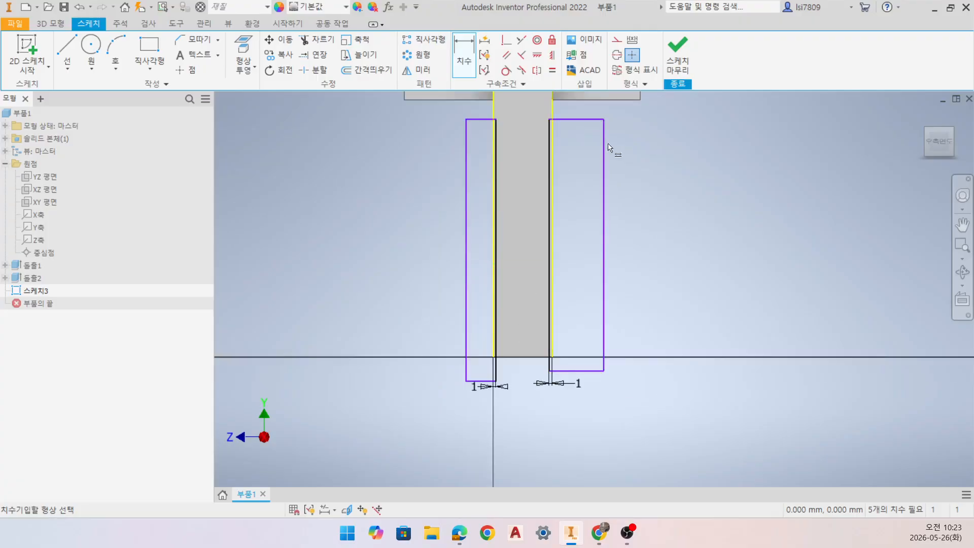
scroll(518, 362, up, 2)
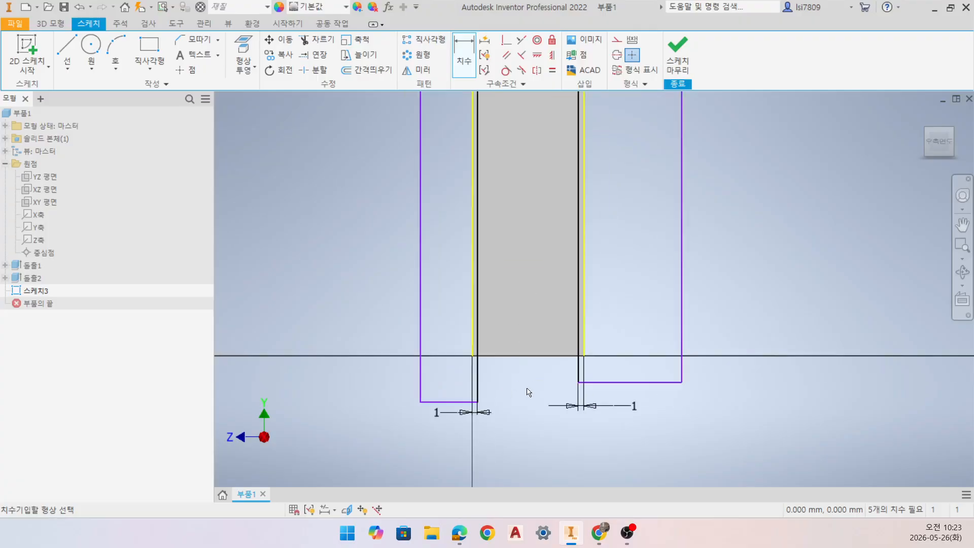
- Set the upper edge of the right rectangle 77 mm above the body's bottom edge and finish the sketch
scroll(523, 360, down, 3)
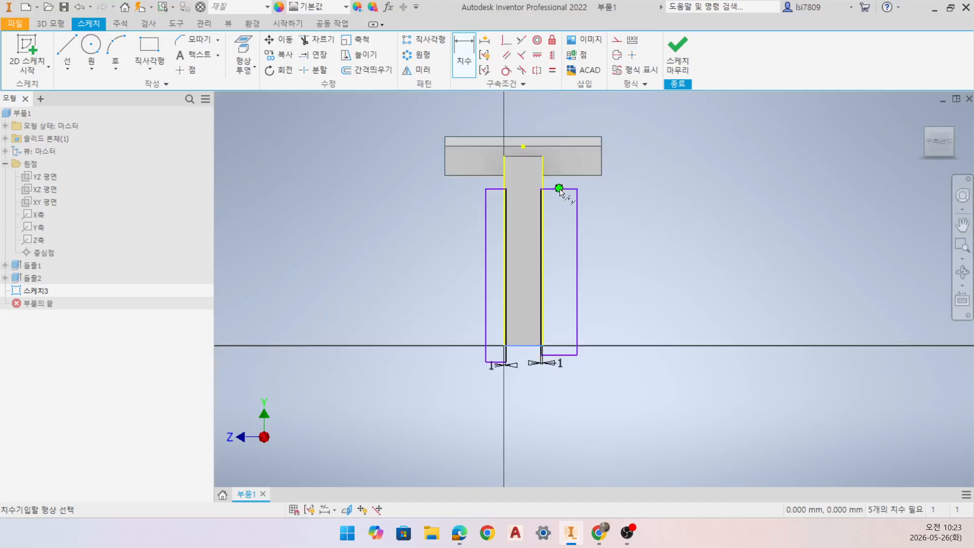
click(569, 190)
click(635, 251)
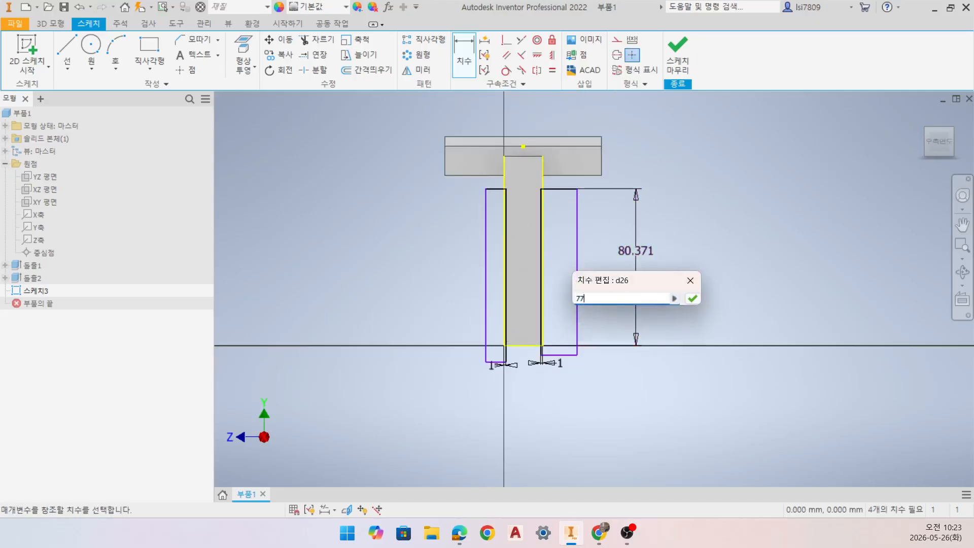
key(Return)
scroll(406, 364, up, 3)
middle_drag(659, 347, 539, 463)
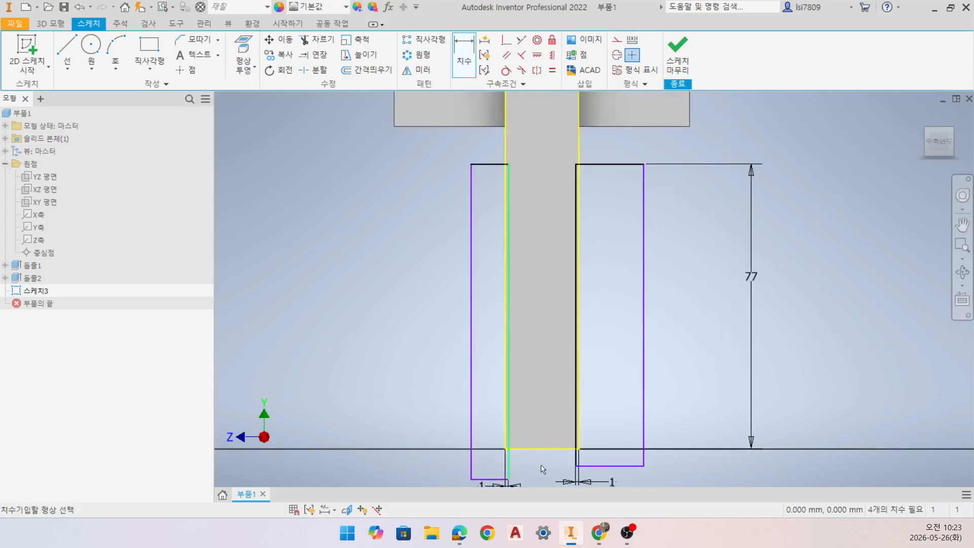
click(482, 164)
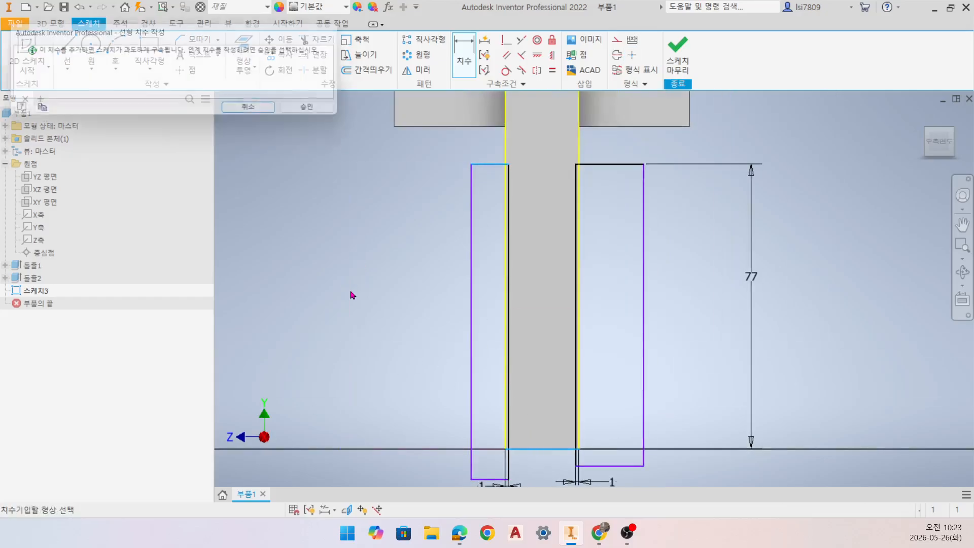
key(Return)
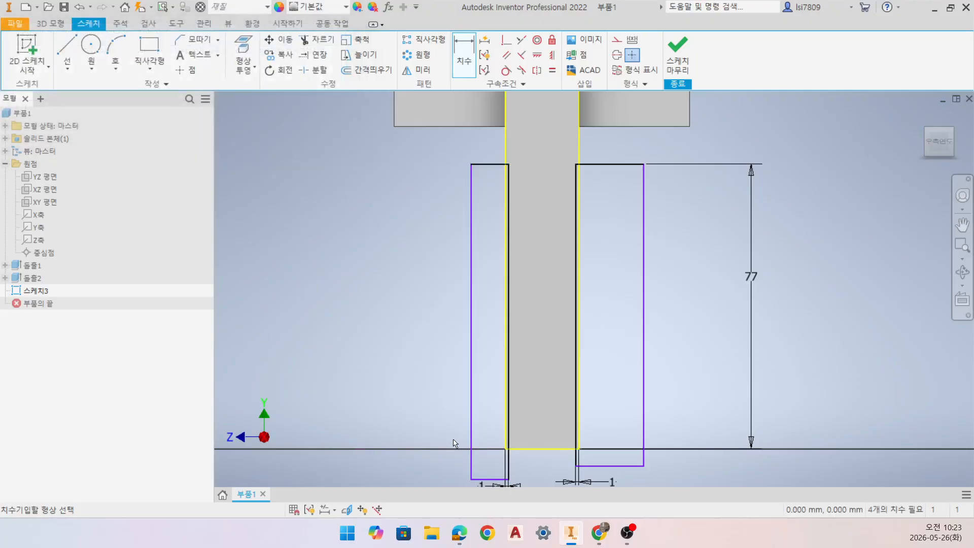
middle_drag(546, 419, 518, 376)
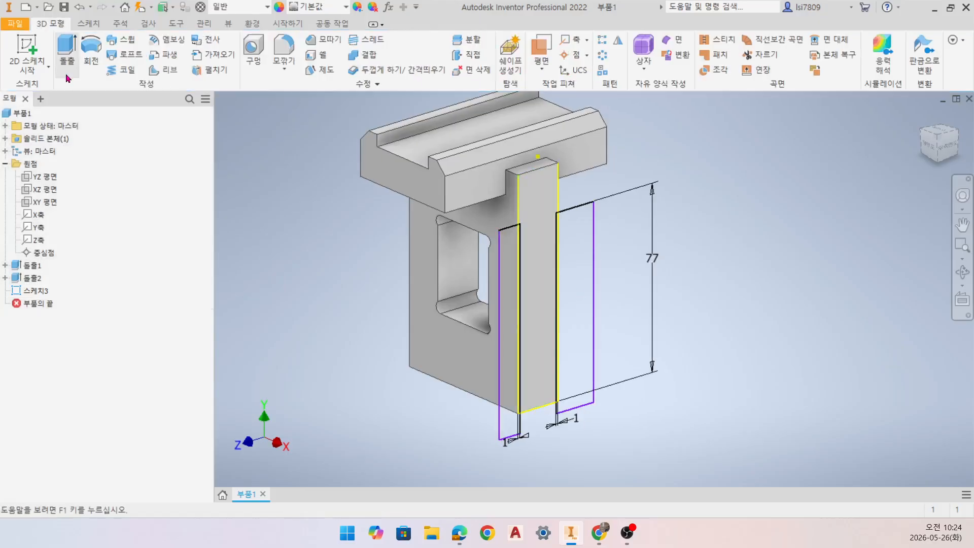
- Try to extrude-cut the two outer rectangle regions through all of the body in the reversed direction
click(68, 71)
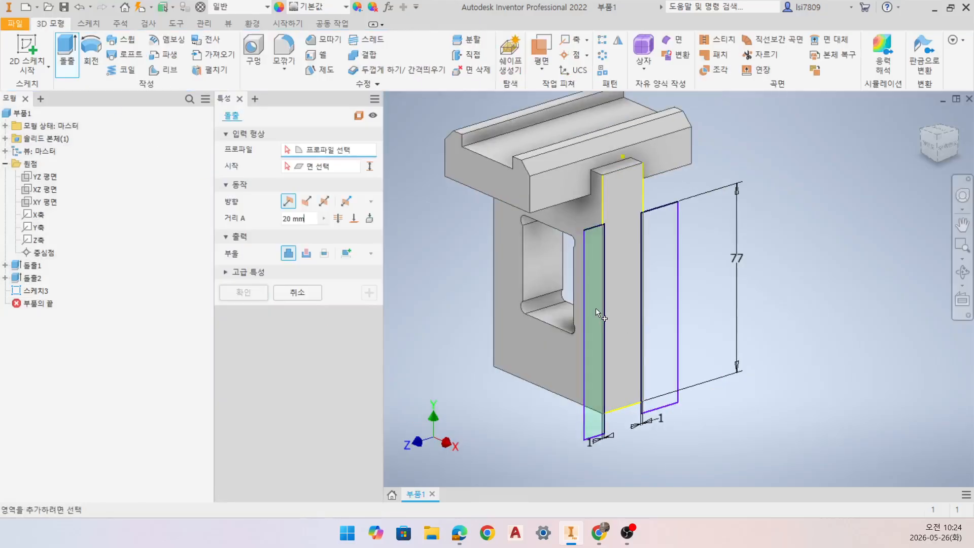
click(596, 308)
click(654, 305)
click(306, 253)
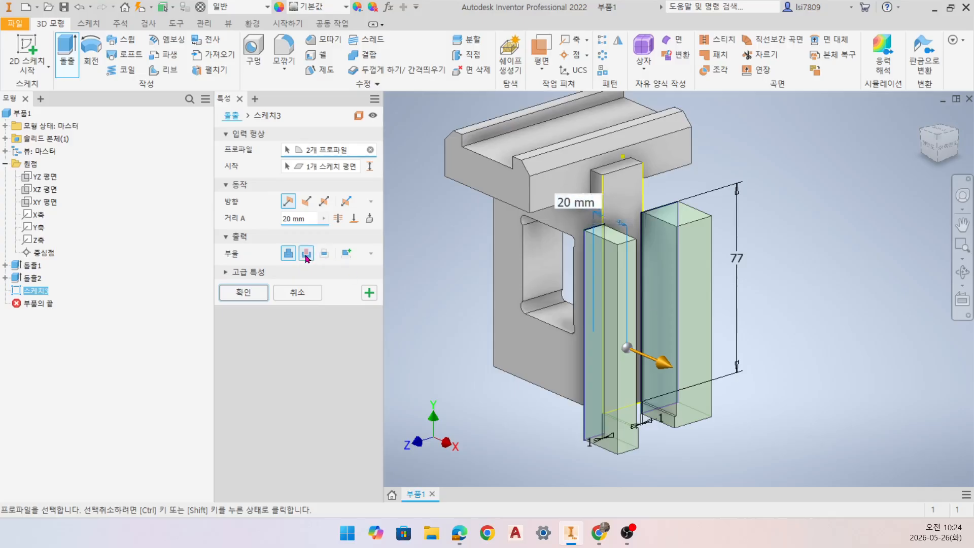
click(337, 219)
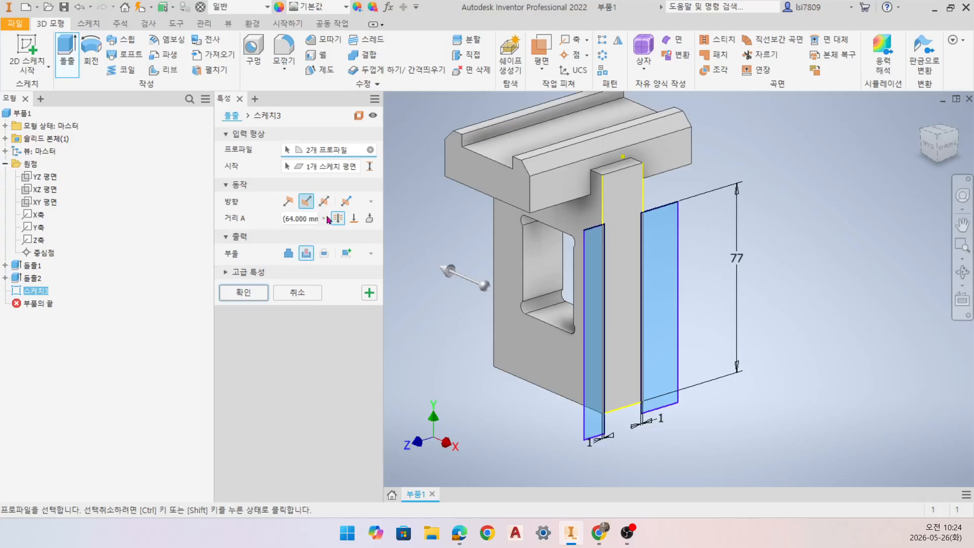
click(249, 292)
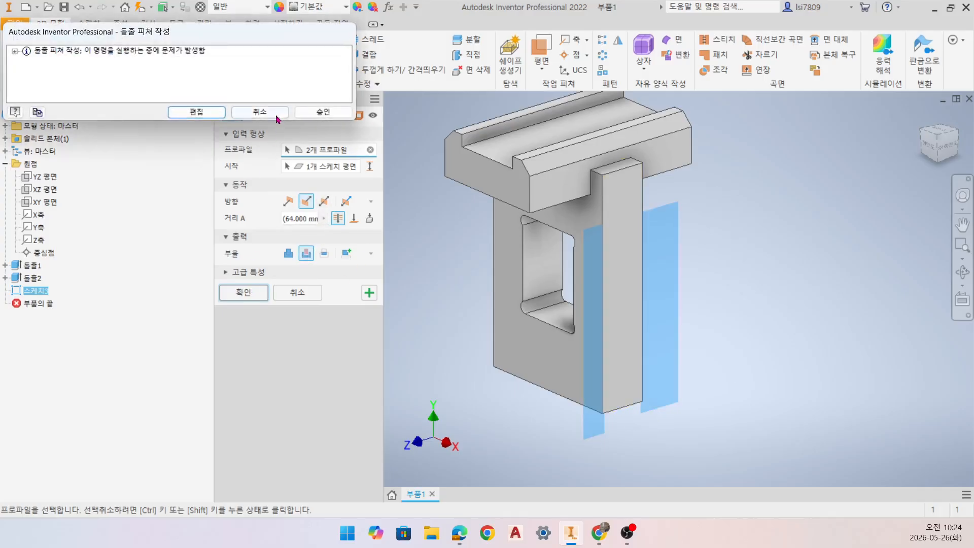
click(325, 113)
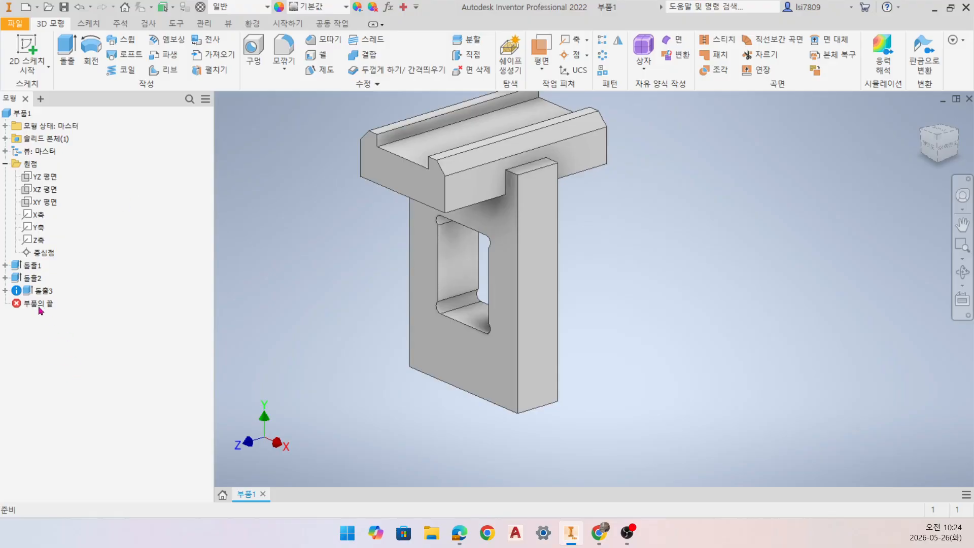
right_click(41, 292)
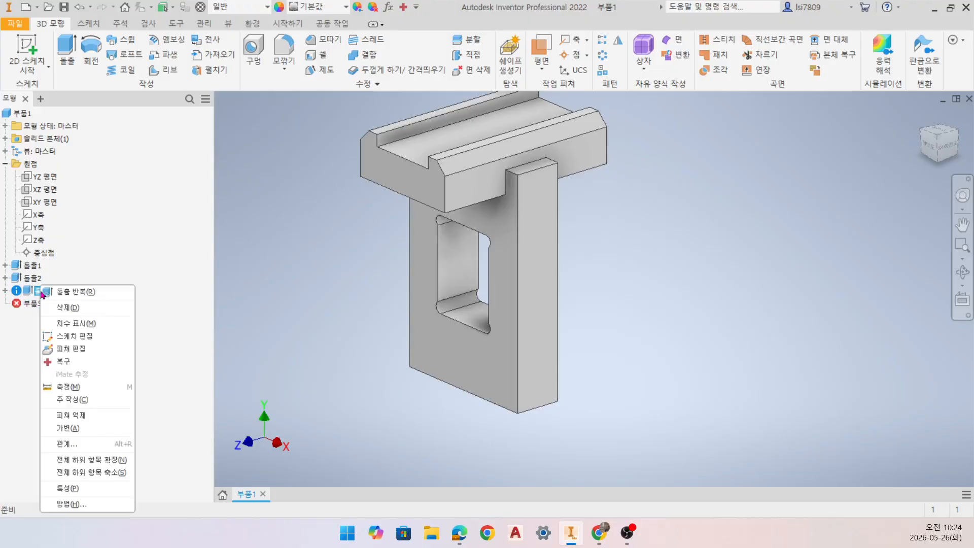
click(98, 350)
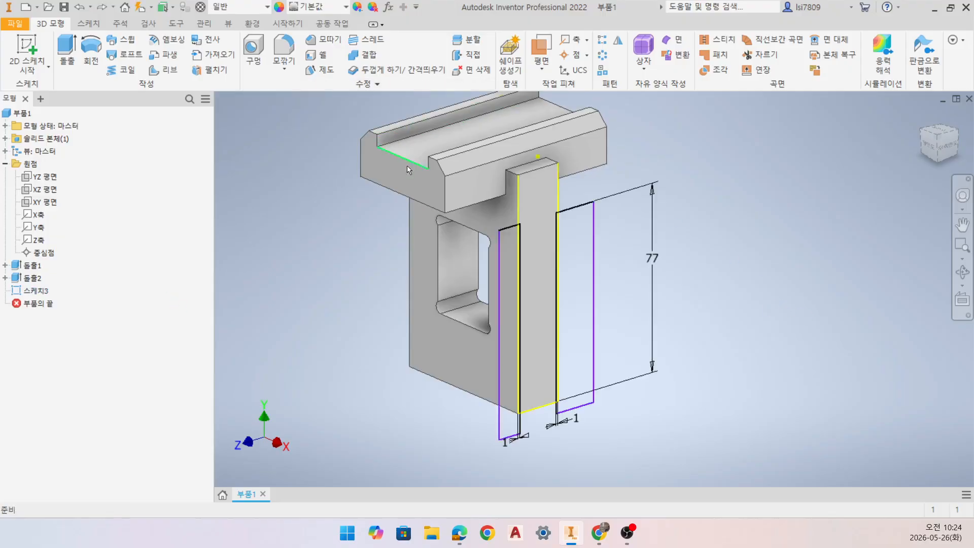
- Start an extrusion of both side rectangles, selecting the outer regions and the thin strips overlapping the body as profiles
scroll(542, 410, up, 3)
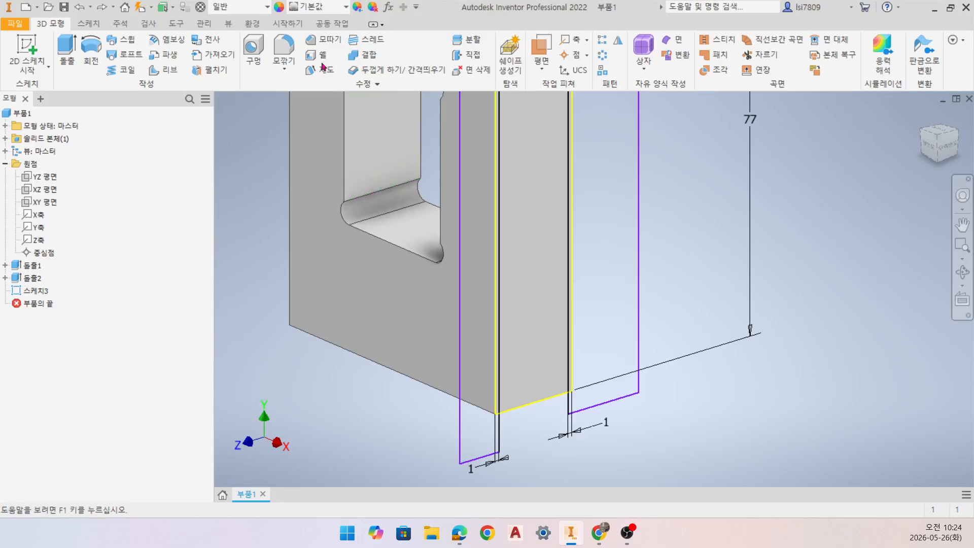
click(66, 51)
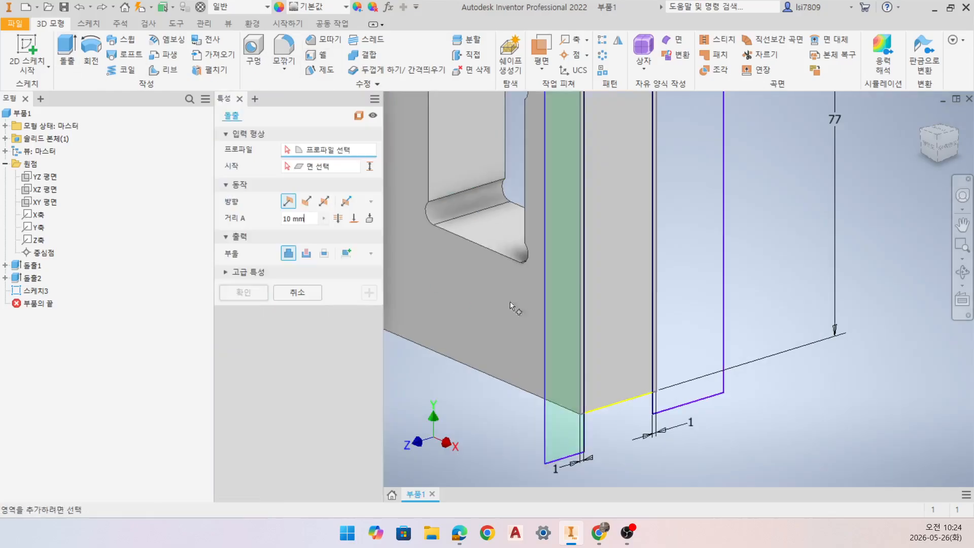
click(568, 438)
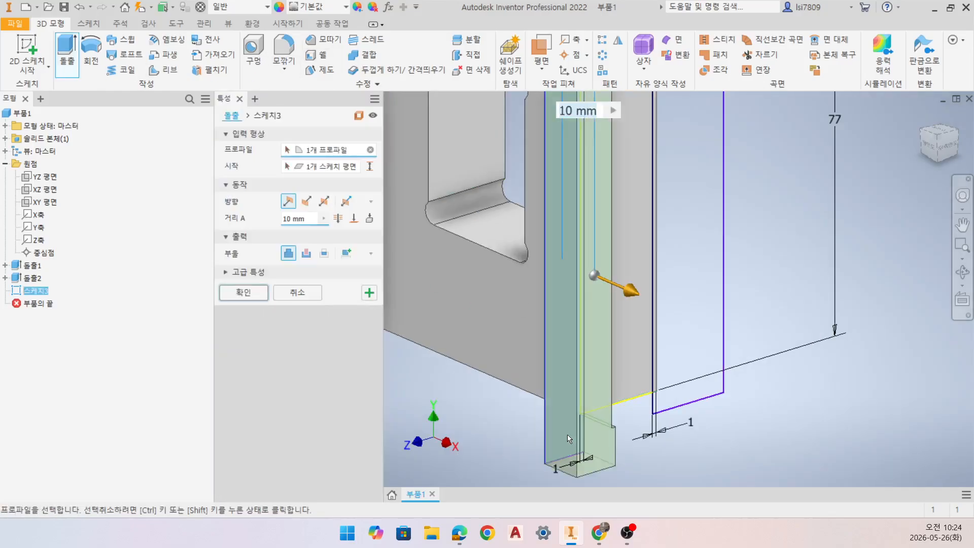
click(675, 329)
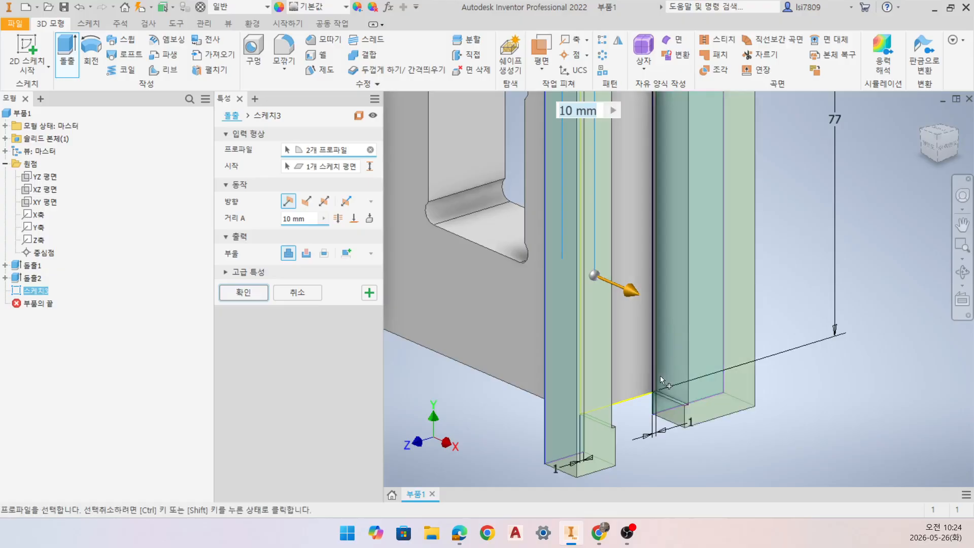
scroll(651, 356, down, 3)
key(F4)
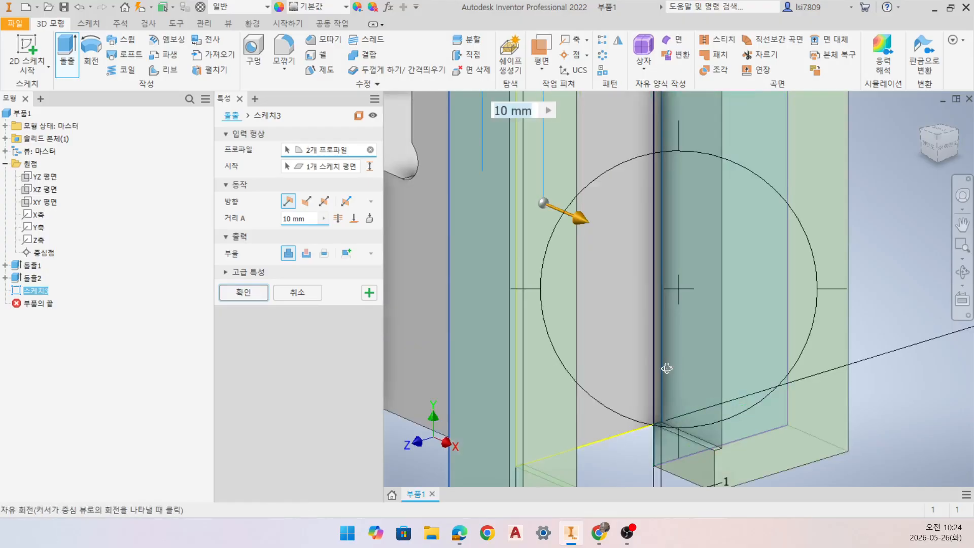
drag(666, 369, 579, 360)
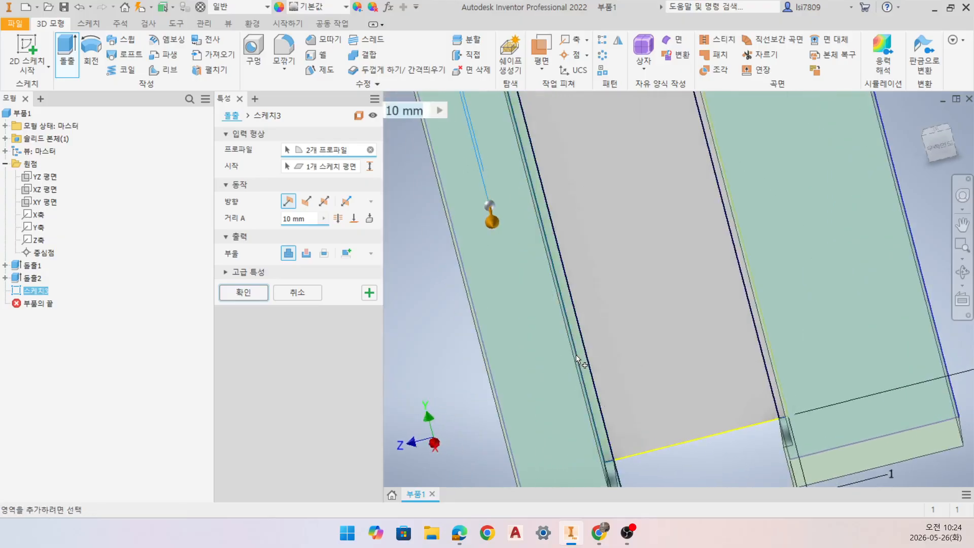
click(756, 329)
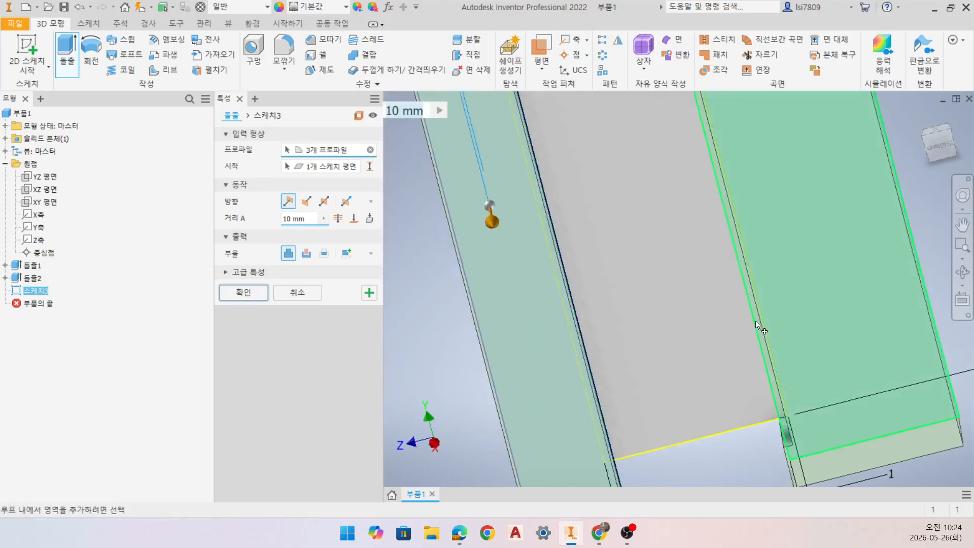
click(757, 324)
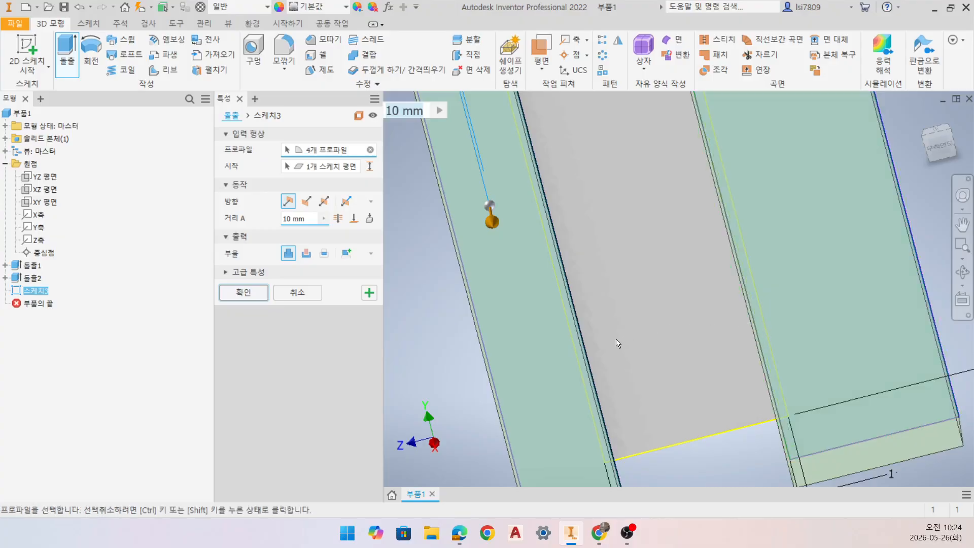
- Set the extrusion to cut through all along the body and create the side cuts
key(F4)
click(306, 253)
click(337, 218)
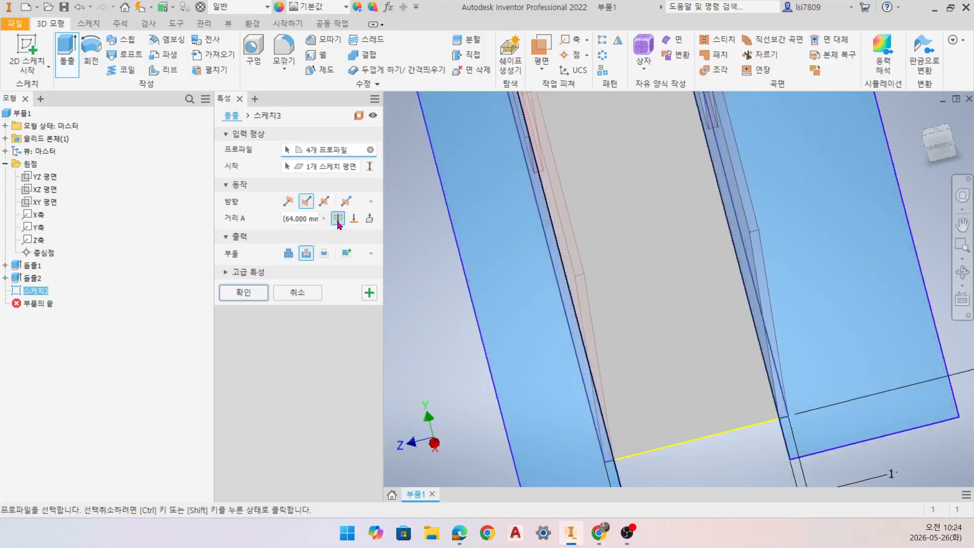
scroll(507, 335, up, 3)
scroll(511, 340, down, 5)
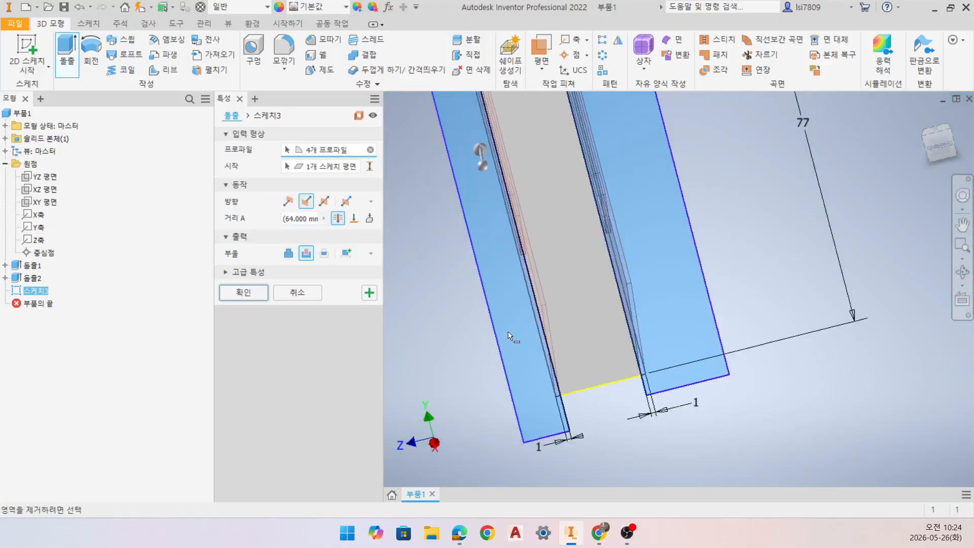
shift+middle_drag(598, 337, 634, 319)
click(248, 293)
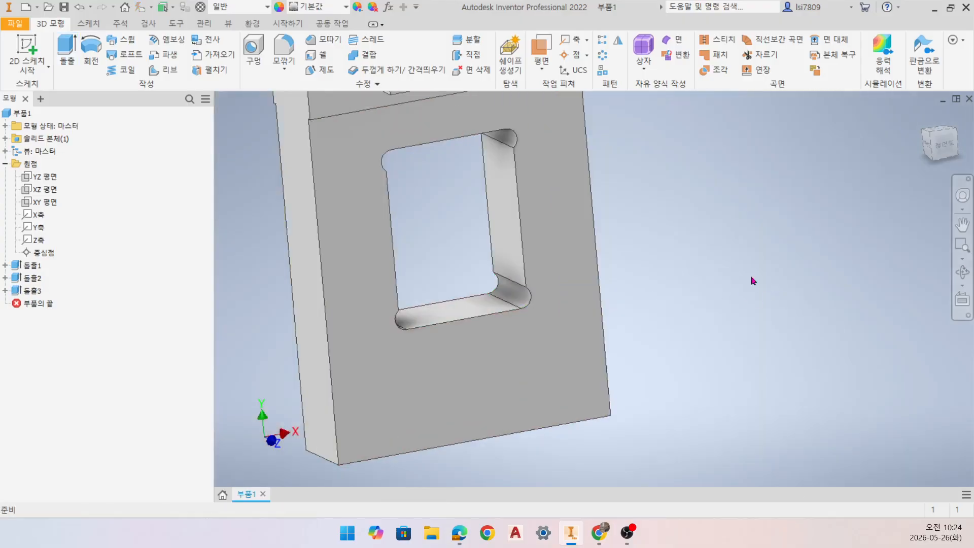
- Inspect the thinned body from several sides in 3D and switch to the exam drawing PDF in the browser
click(922, 115)
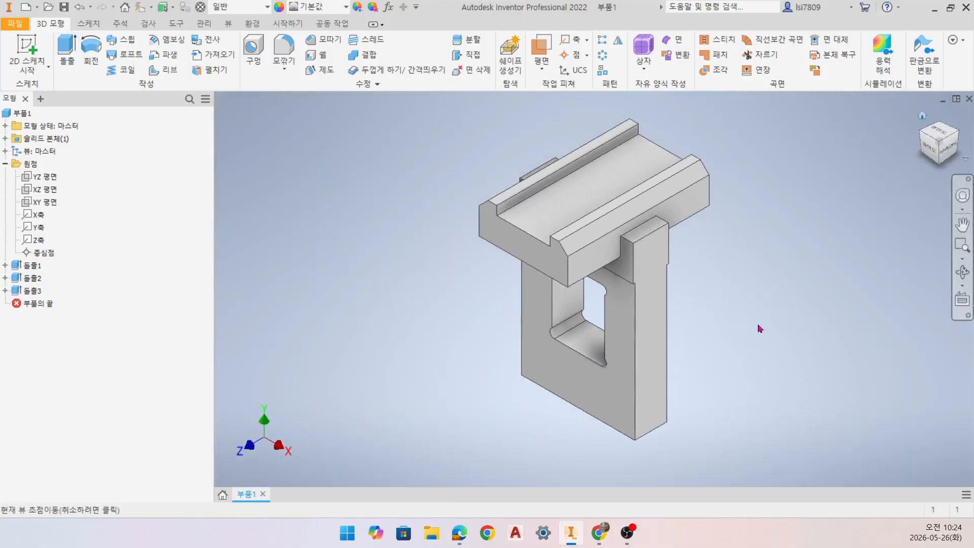
shift+middle_drag(756, 330, 646, 276)
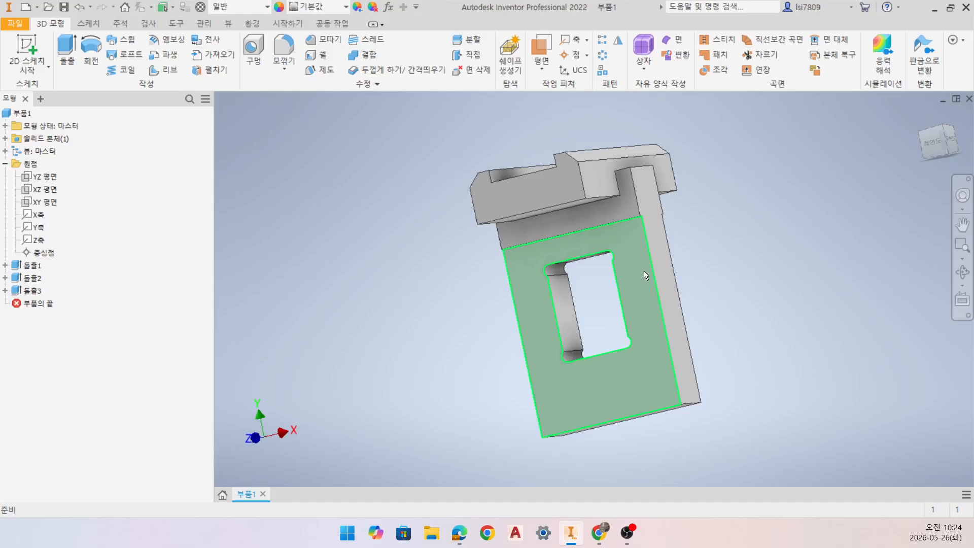
key(F6)
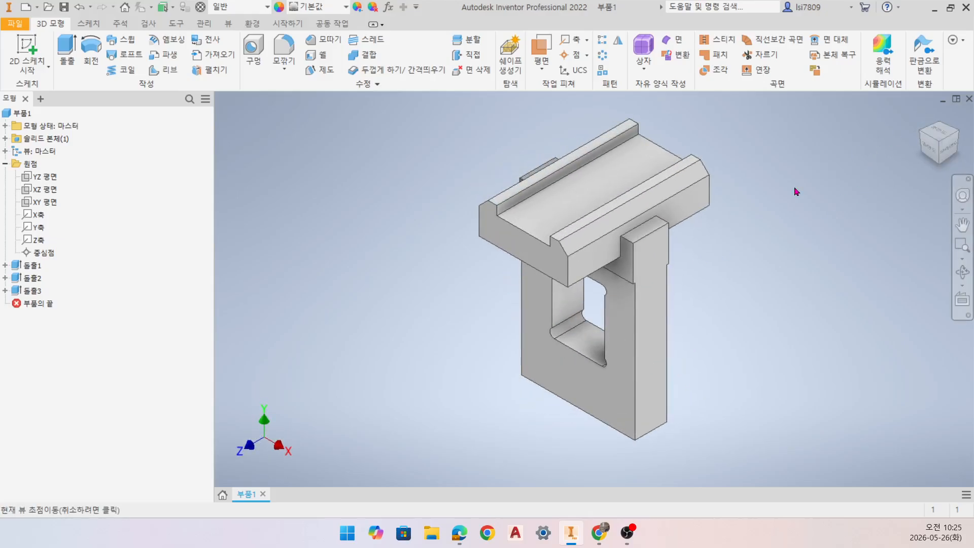
click(459, 533)
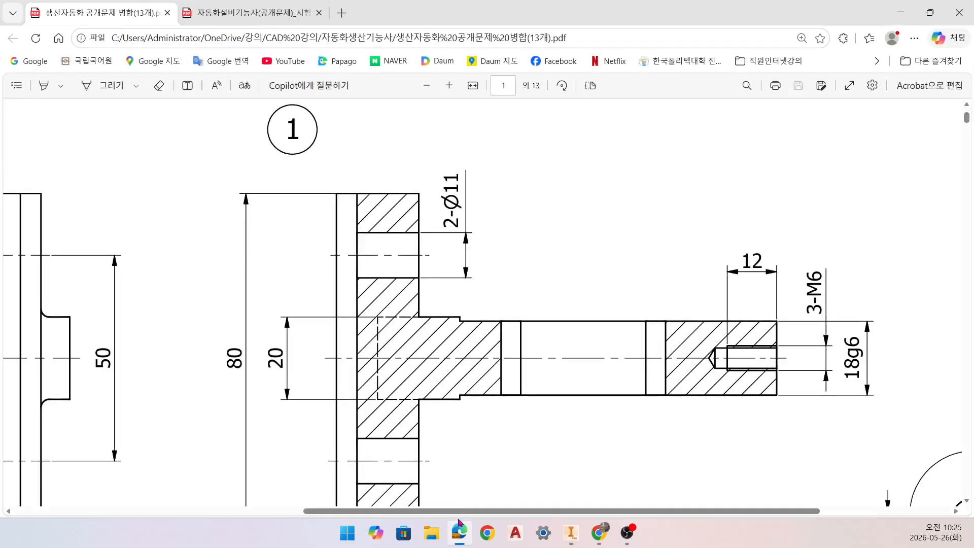
- Examine the three M6 tapped holes and their spacing in the exam drawing, and return to the part in Inventor
ctrl+scroll(603, 410, down, 3)
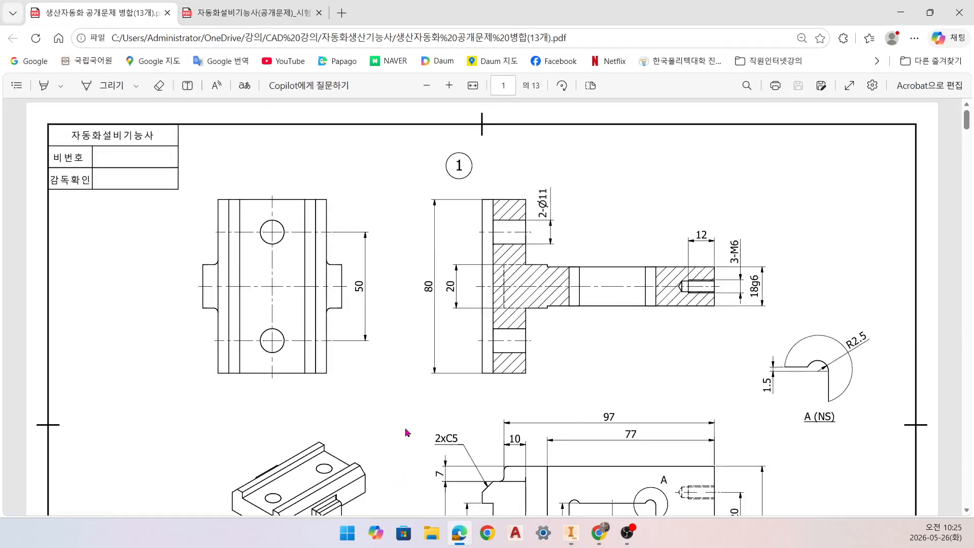
scroll(538, 413, down, 4)
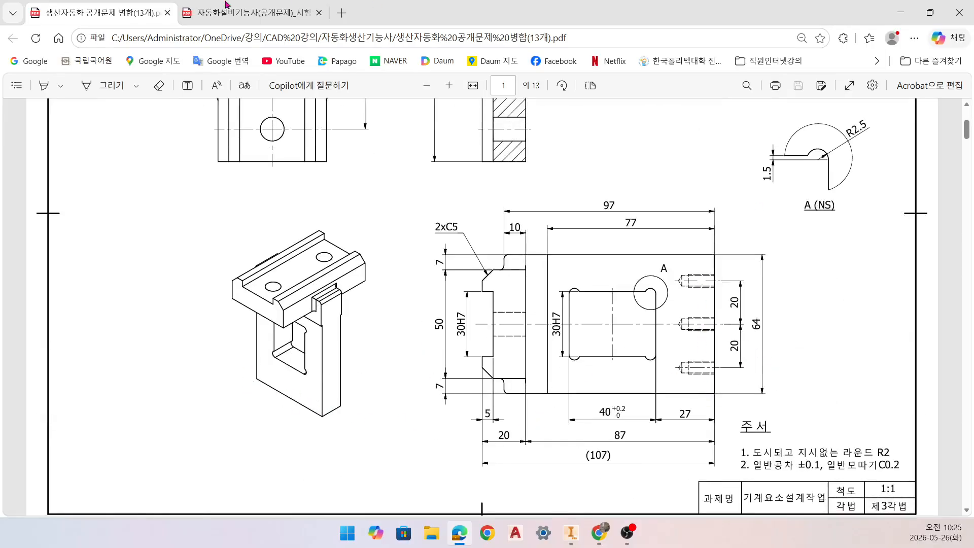
click(900, 12)
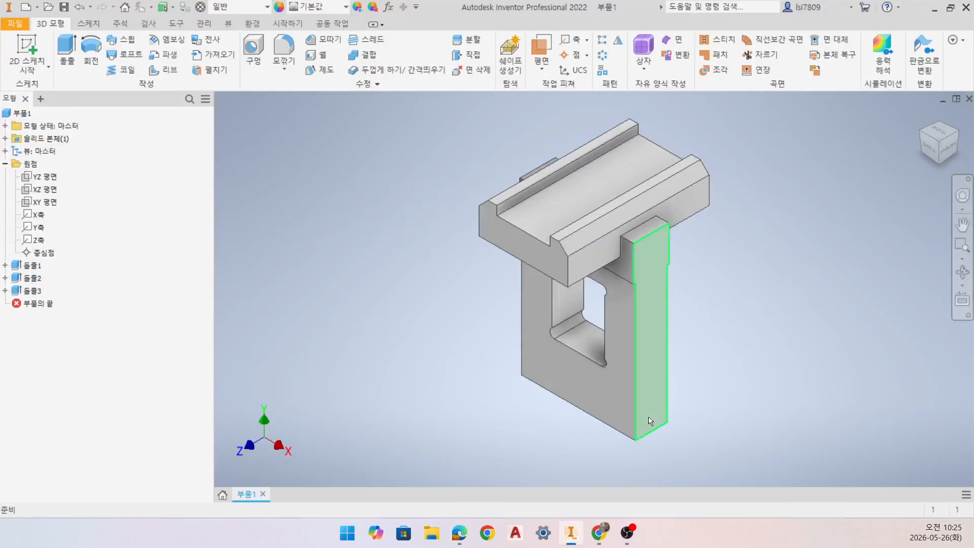
- Start a sketch on the bottom end face of the windowed body and project the origin X and Z axes into it
mouse_move(649, 420)
shift+middle_down()
mouse_move(620, 459)
mouse_move(639, 426)
mouse_move(626, 390)
mouse_move(690, 461)
shift+middle_up()
click(27, 53)
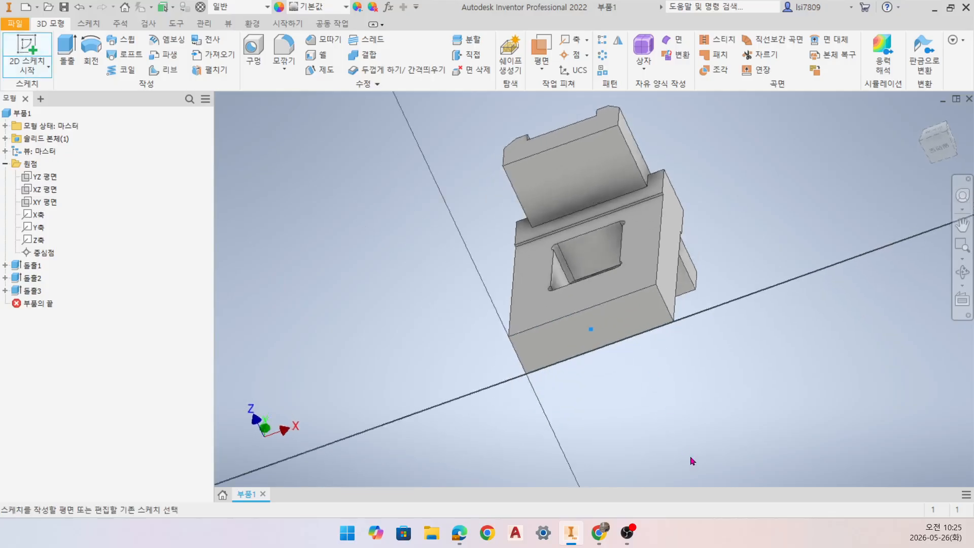
click(670, 249)
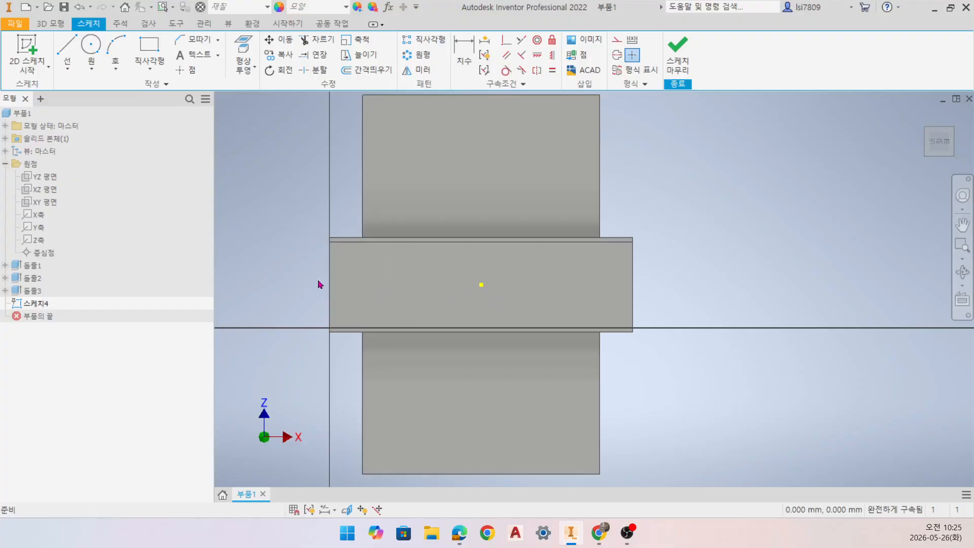
click(37, 216)
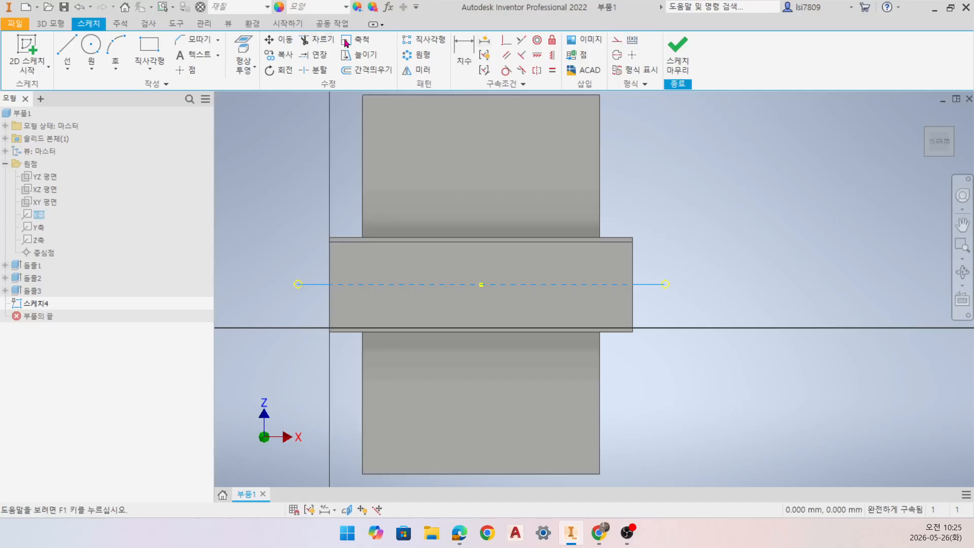
click(244, 51)
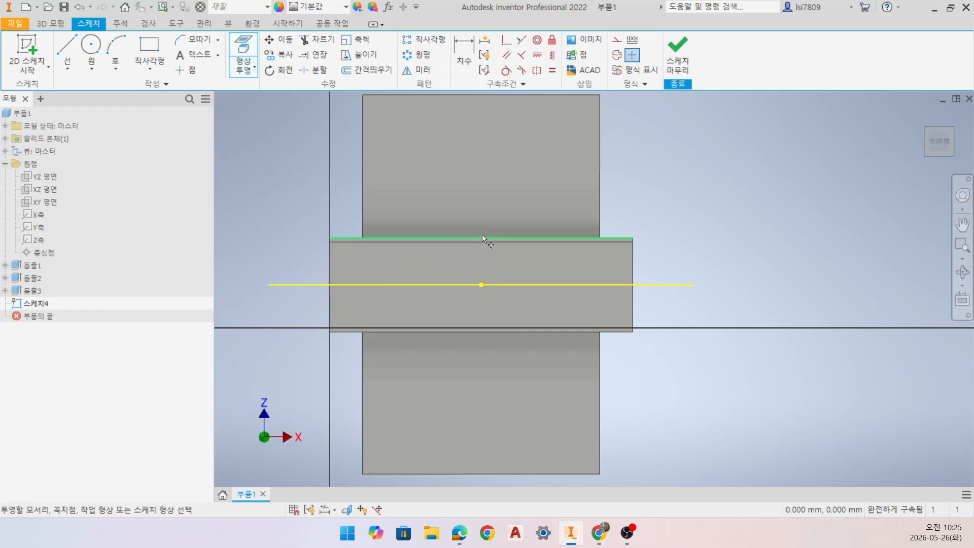
click(39, 239)
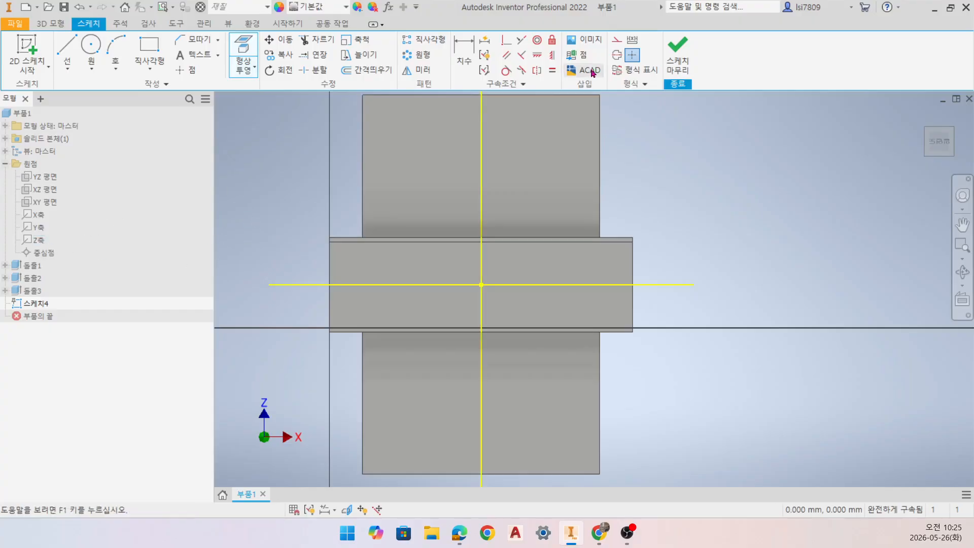
- Convert the two projected axes into construction lines, with the construction format switched on
click(617, 39)
click(238, 58)
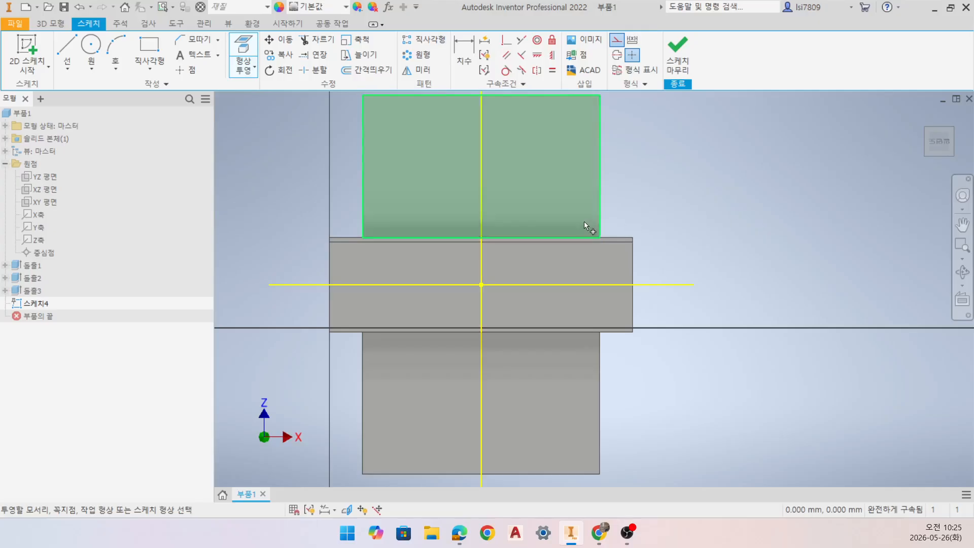
scroll(700, 302, down, 2)
scroll(685, 256, up, 2)
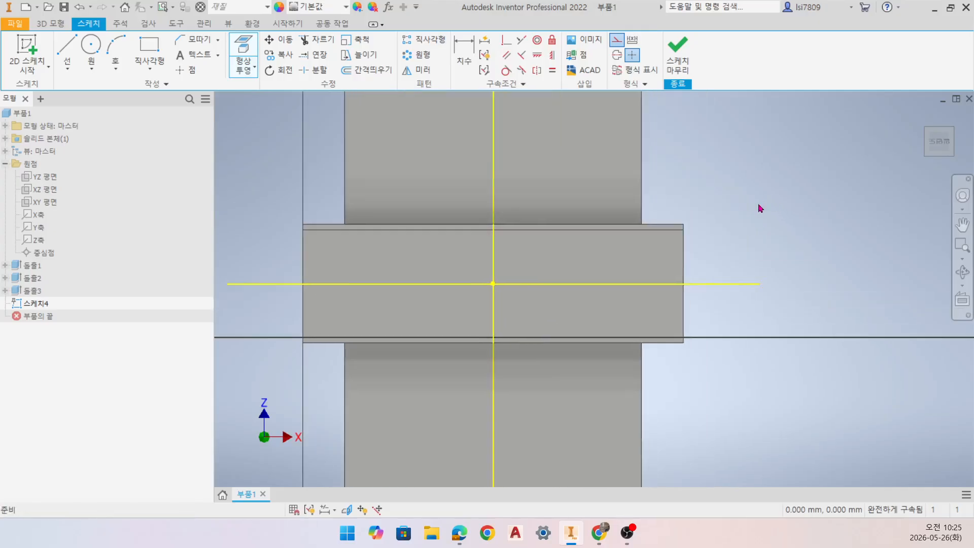
click(493, 278)
click(493, 178)
key(Escape)
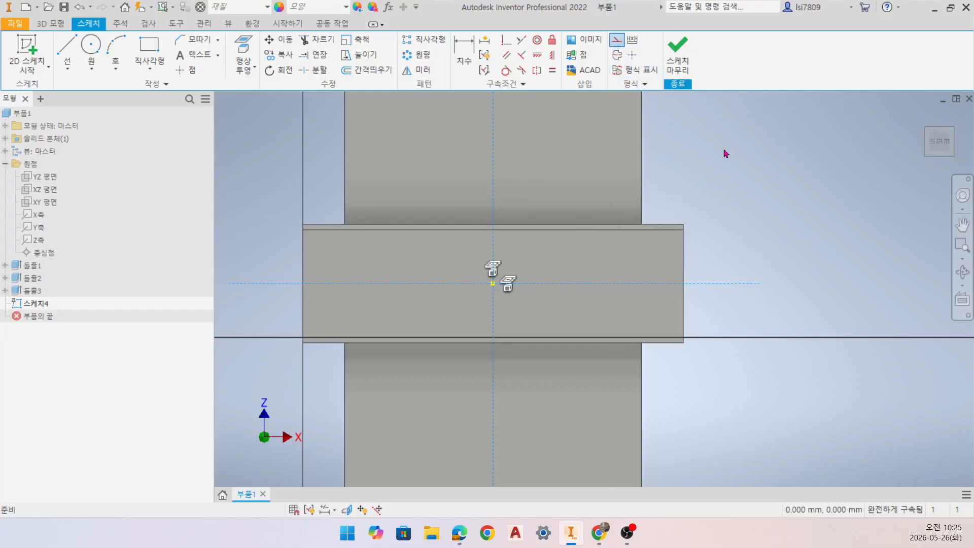
- Draw two vertical construction lines across the horizontal axis, one on each side of the vertical axis
click(66, 51)
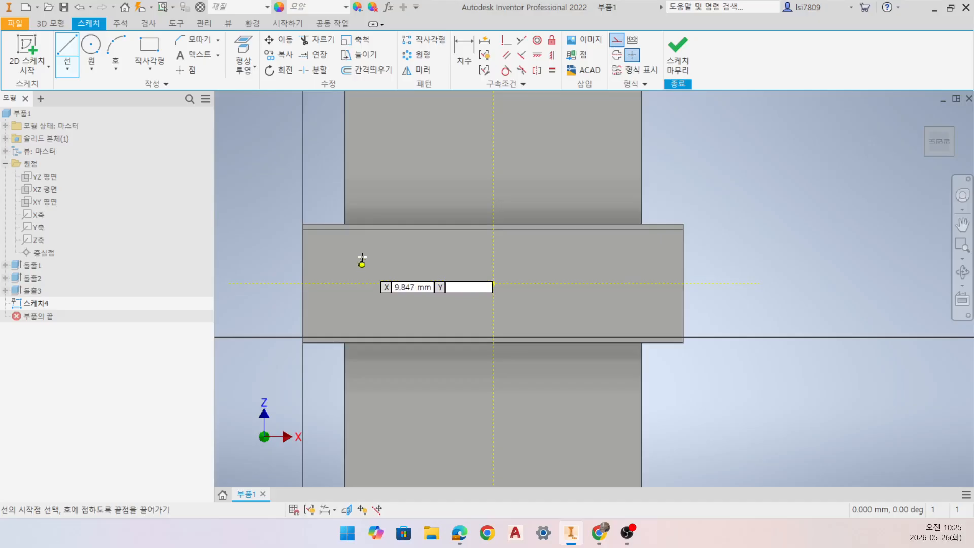
click(386, 247)
click(386, 316)
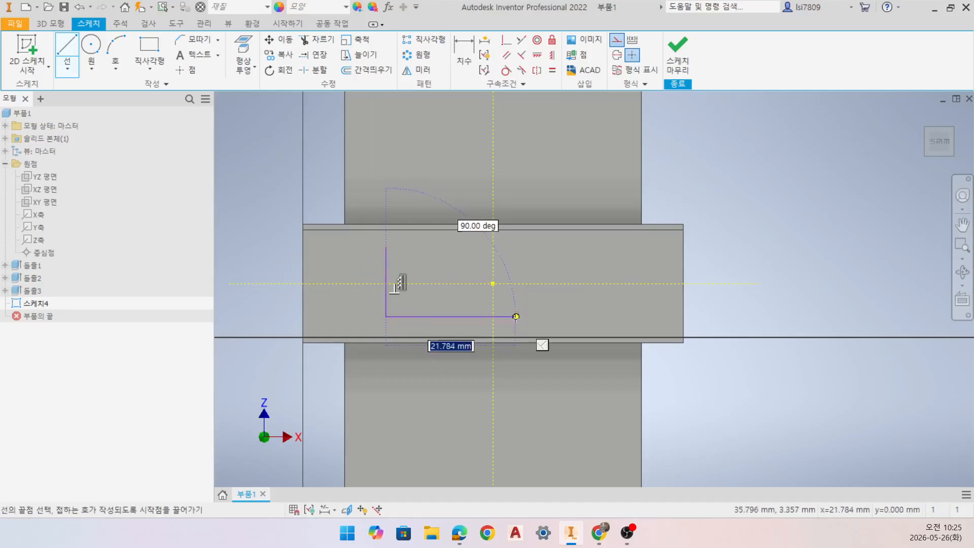
key(Escape)
click(603, 259)
click(603, 314)
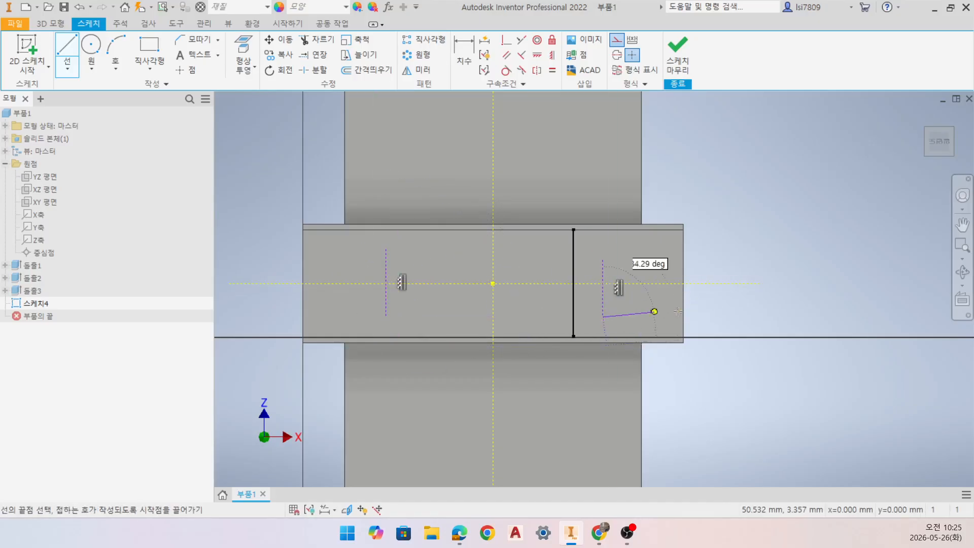
key(Escape)
- Dimension each vertical construction line 20 mm from the projected vertical axis
key(d)
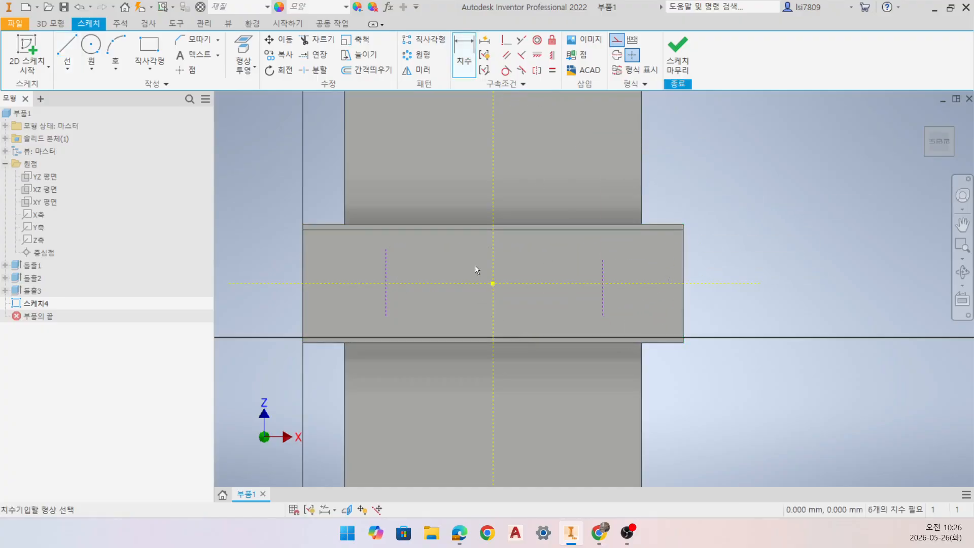
click(386, 288)
click(493, 299)
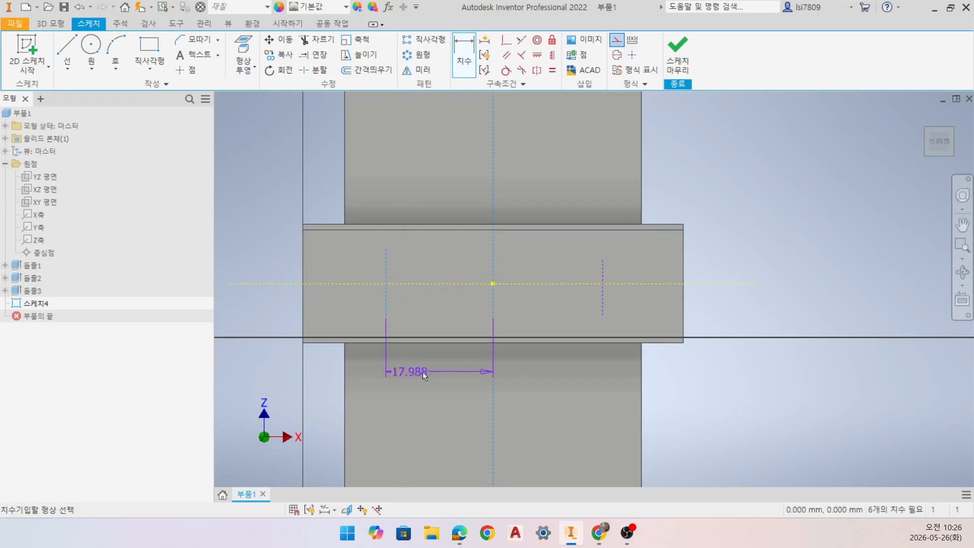
click(441, 376)
text(20)
key(Return)
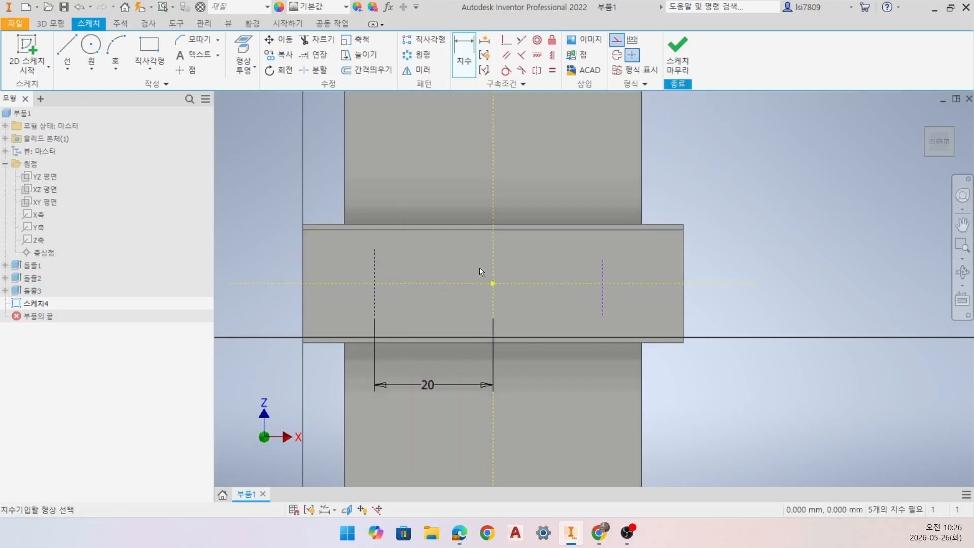
click(491, 263)
click(603, 282)
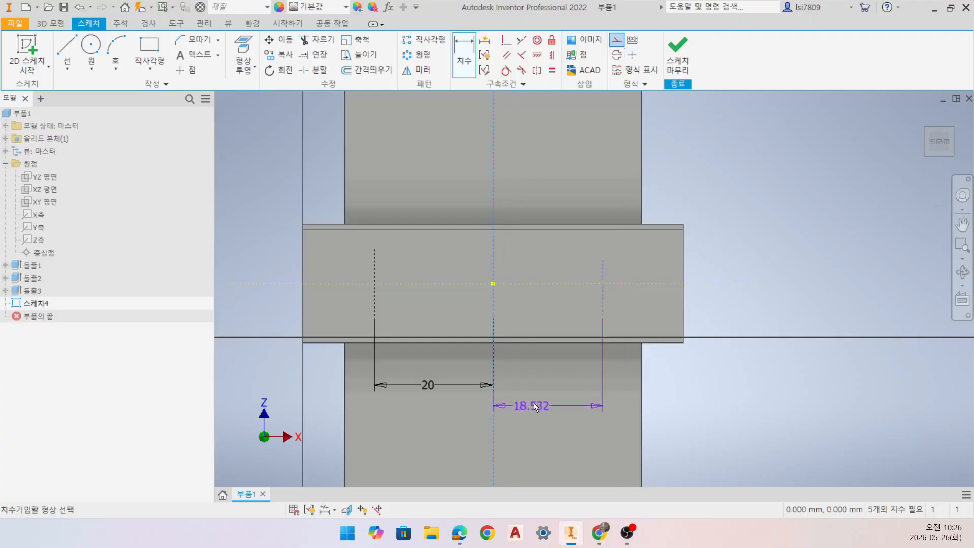
click(550, 381)
text(20)
key(Return)
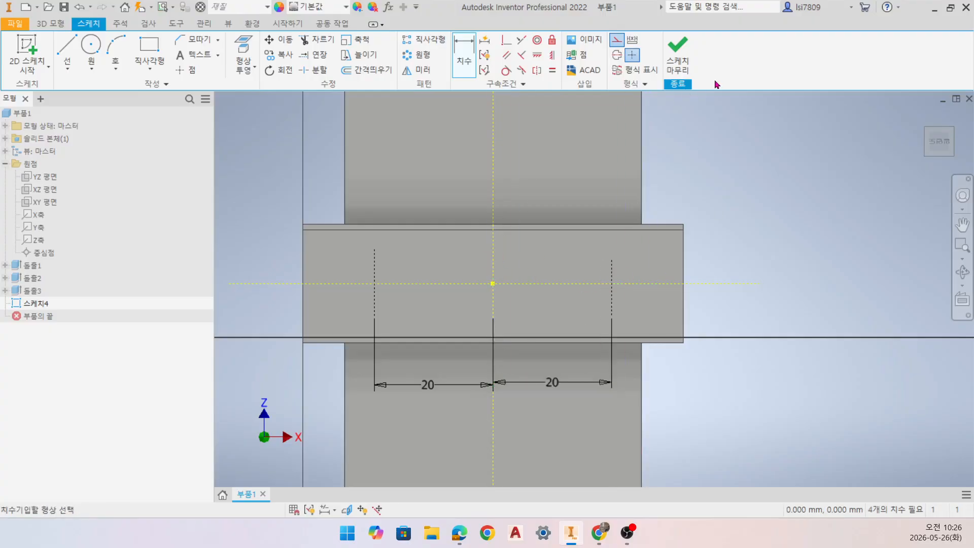
- Place three sketch points on the horizontal axis: at the left construction line, the center, and the right construction line
click(181, 70)
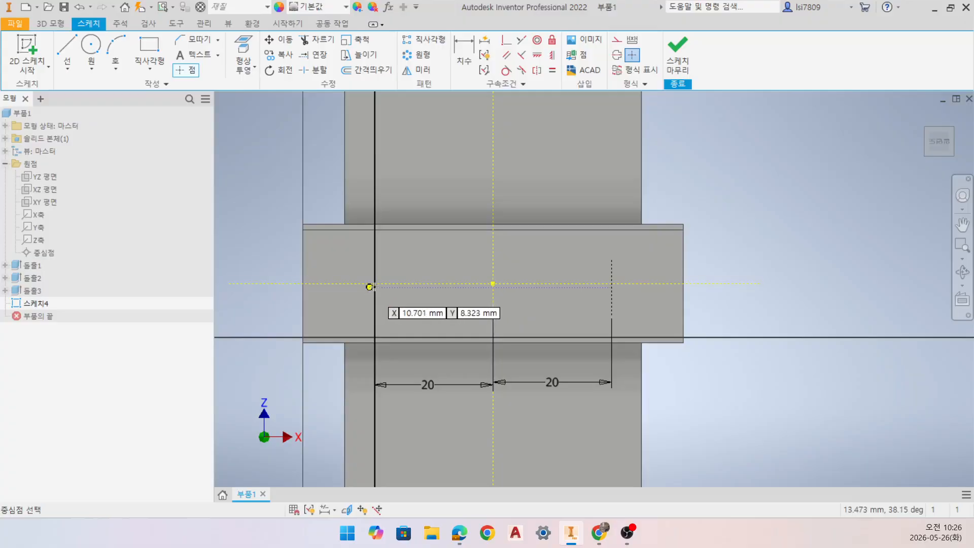
click(375, 283)
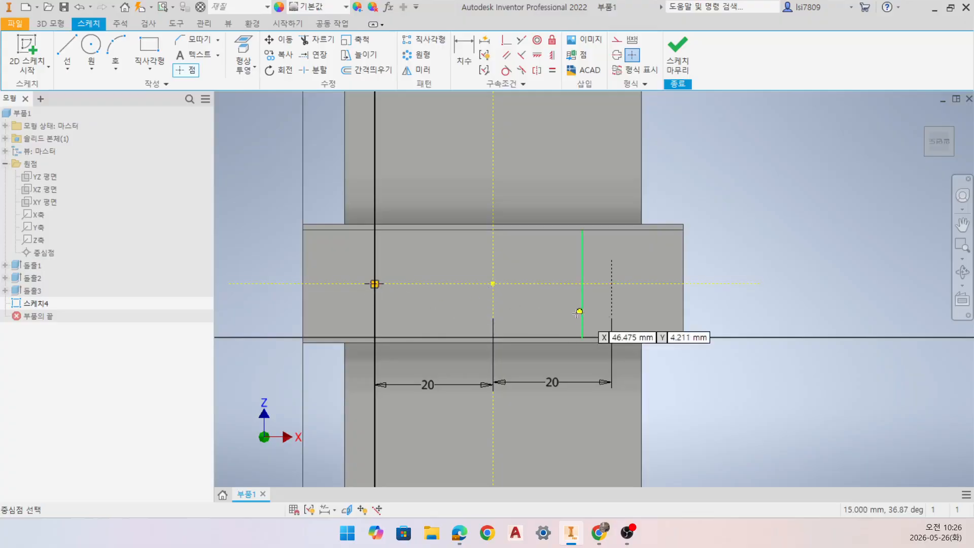
click(493, 283)
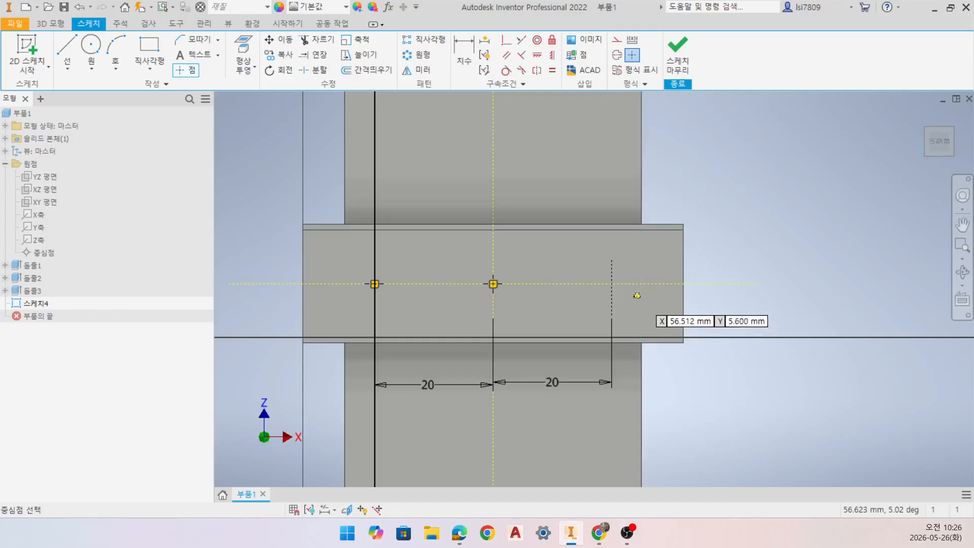
click(612, 283)
key(Escape)
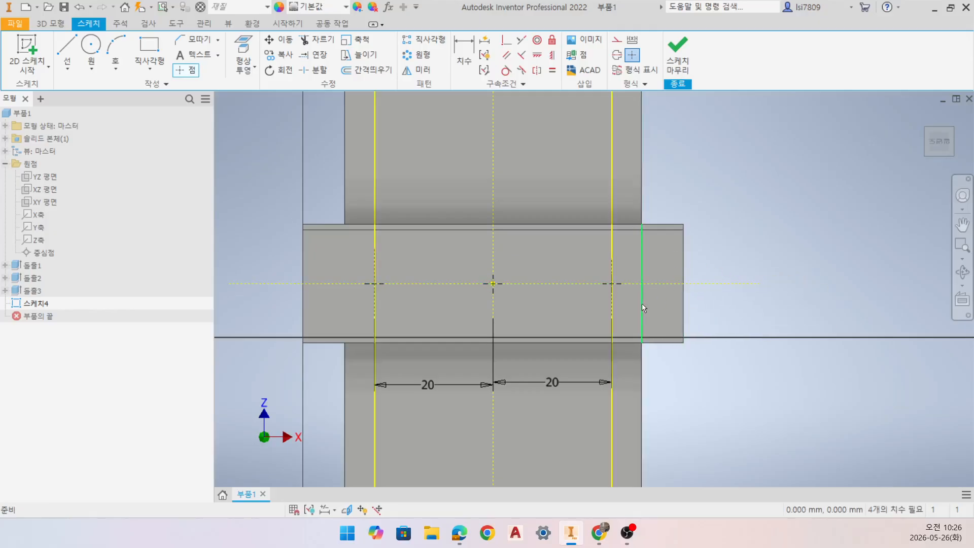
- Delete the two unwanted projected edges running vertically through the left and right sketch points
scroll(643, 304, down, 5)
scroll(643, 304, up, 10)
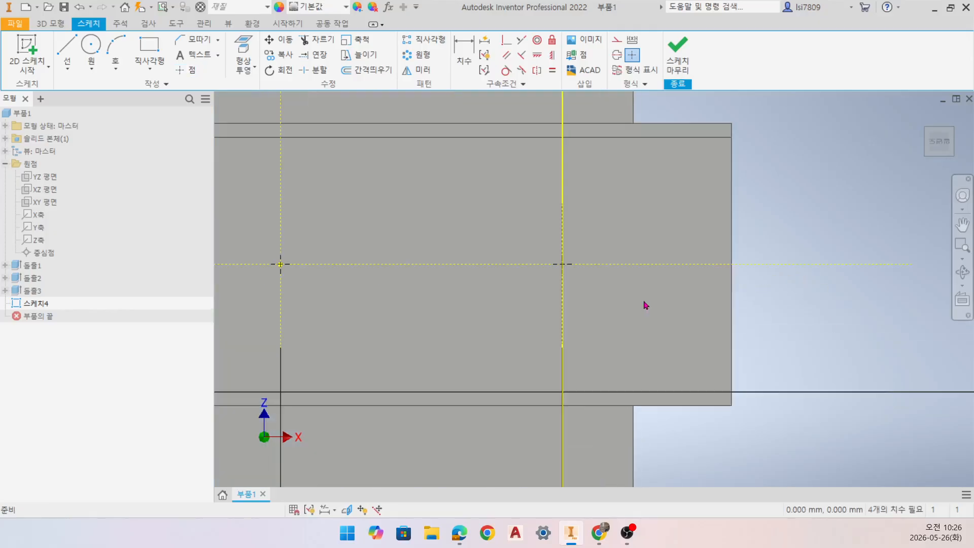
click(563, 102)
key(Delete)
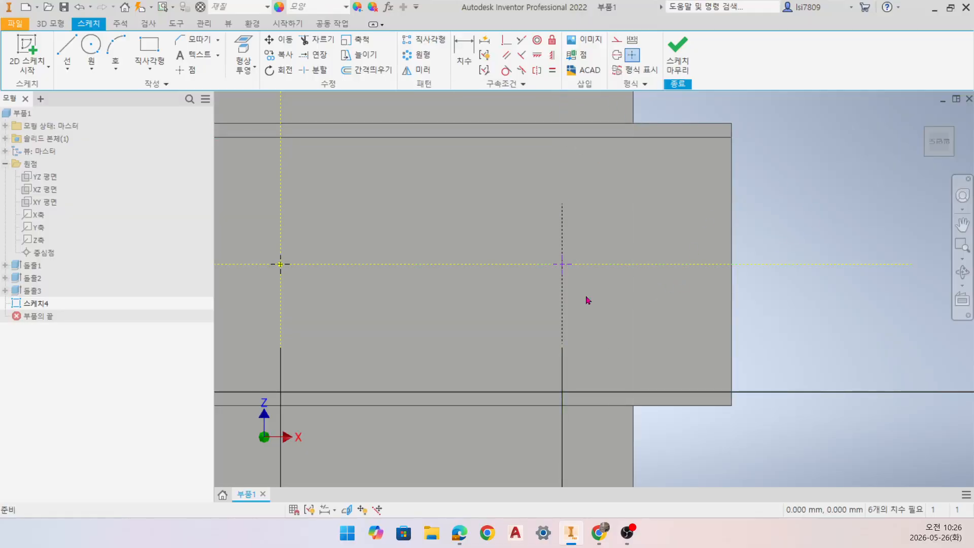
scroll(517, 311, up, 3)
scroll(441, 204, down, 5)
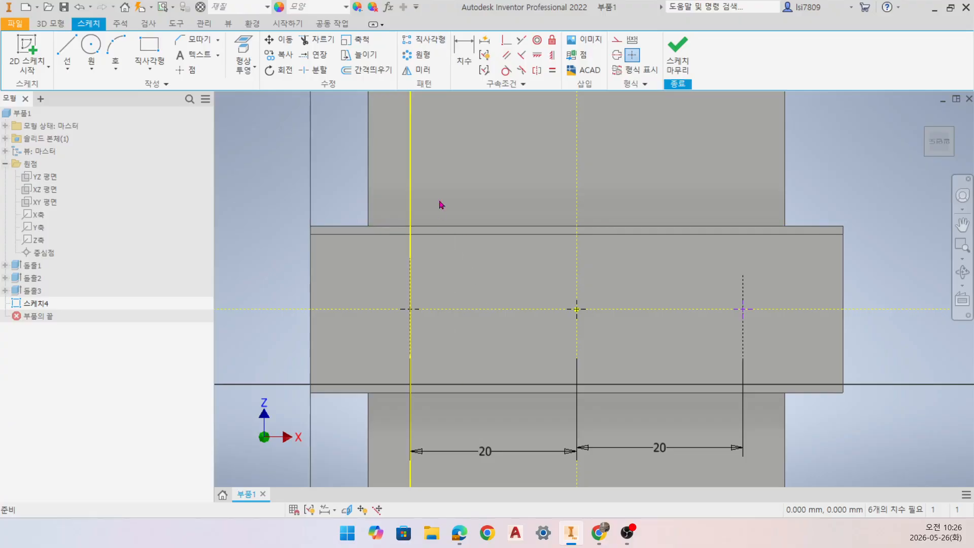
click(411, 179)
key(Delete)
scroll(425, 305, up, 3)
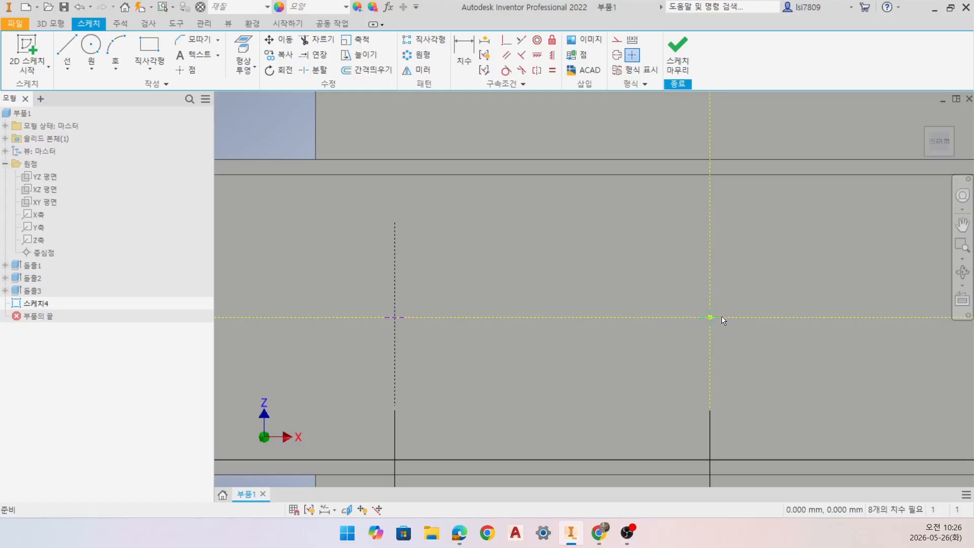
- Try to make the left sketch point coincident with its construction line, and delete the stray vertical edge projected by the attempt
click(506, 39)
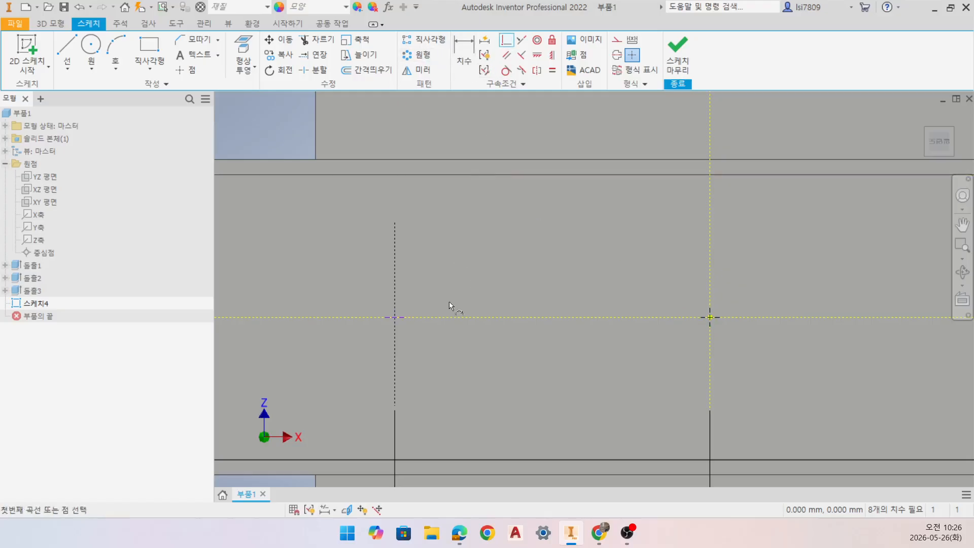
click(400, 322)
click(401, 318)
click(475, 352)
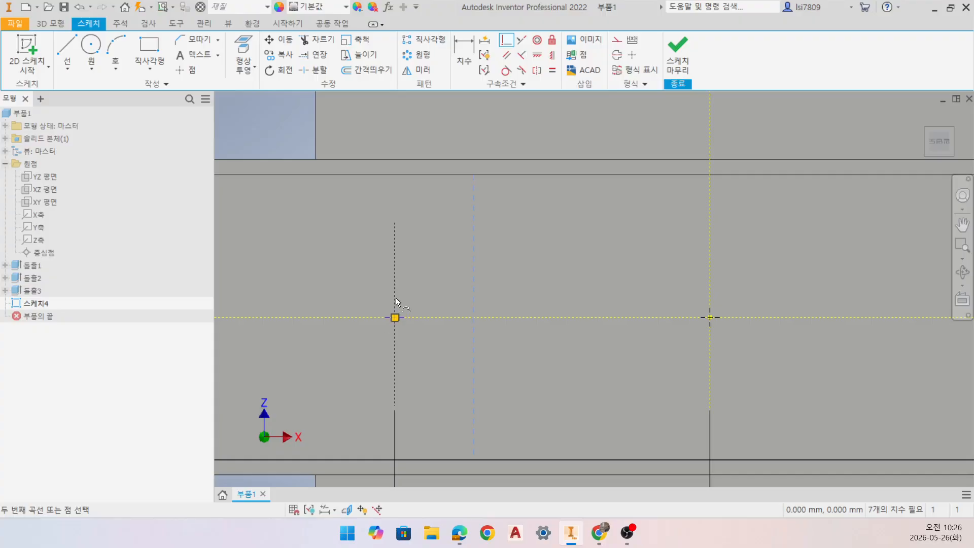
click(405, 321)
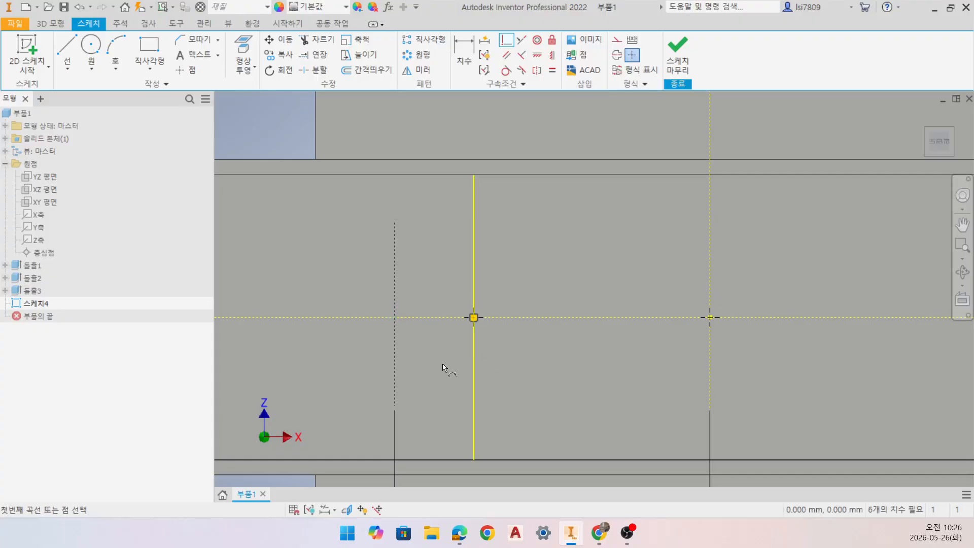
scroll(443, 363, down, 3)
key(Escape)
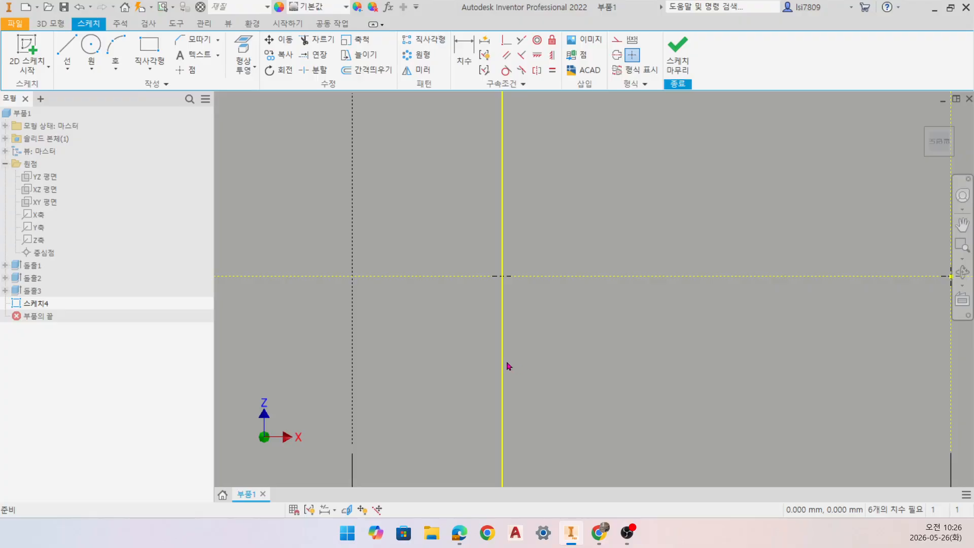
scroll(419, 335, up, 5)
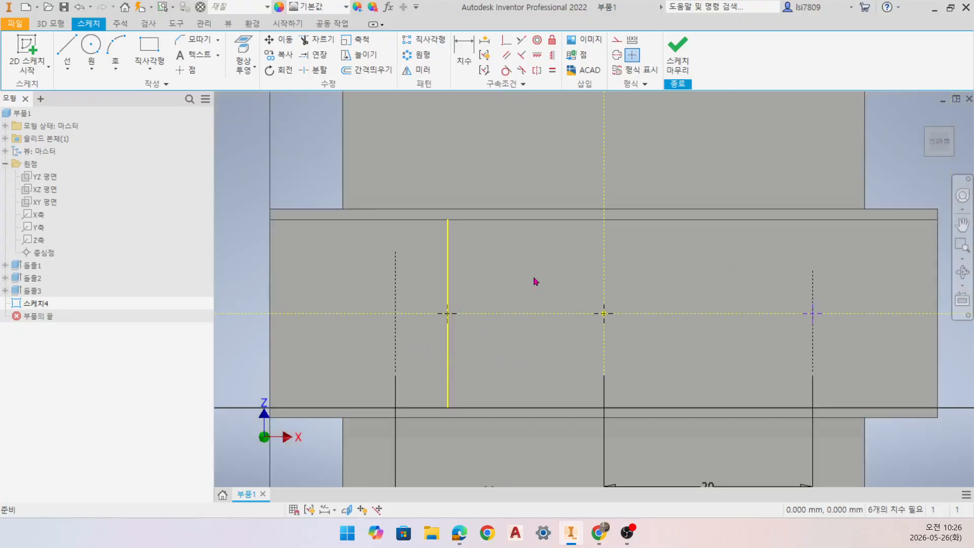
scroll(529, 362, up, 3)
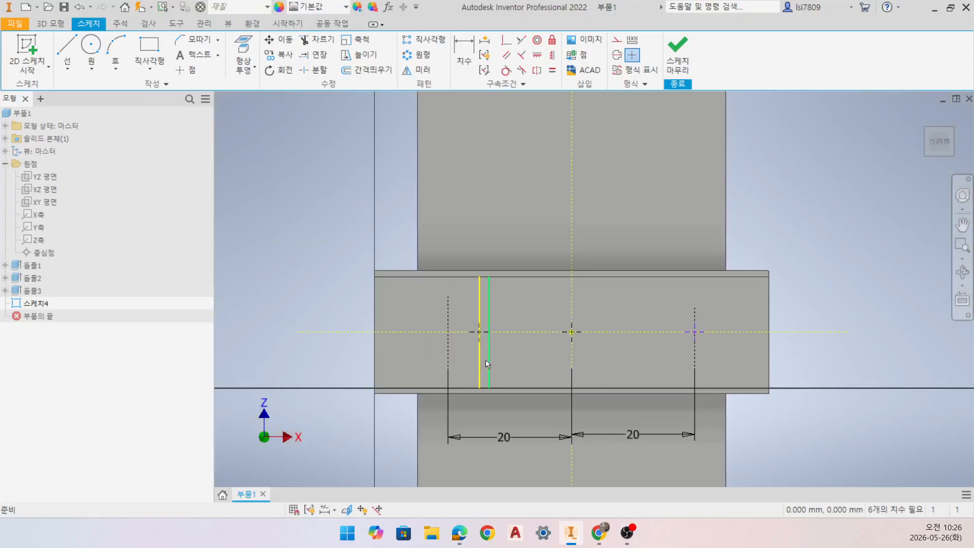
drag(486, 360, 480, 364)
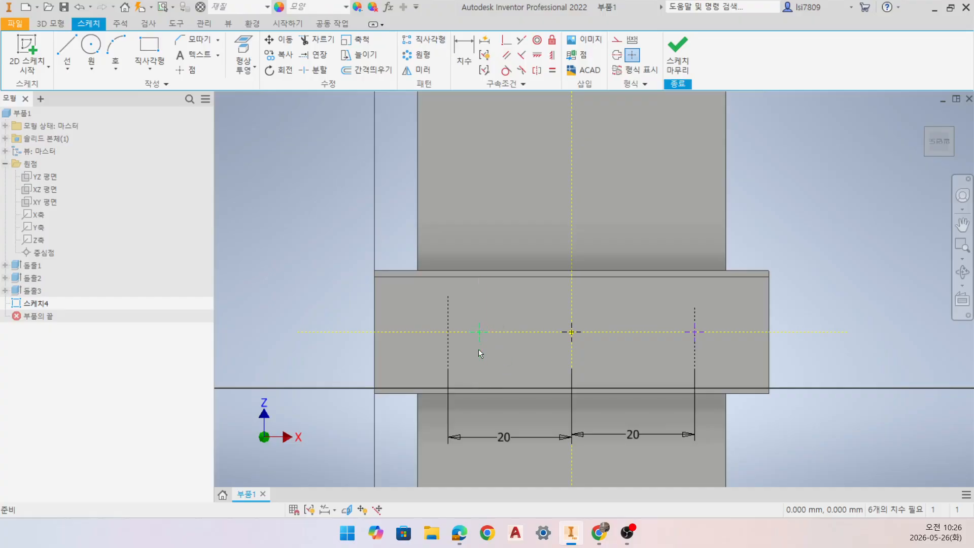
- Make the left sketch point coincident with the left vertical construction line
scroll(479, 349, down, 1)
click(506, 40)
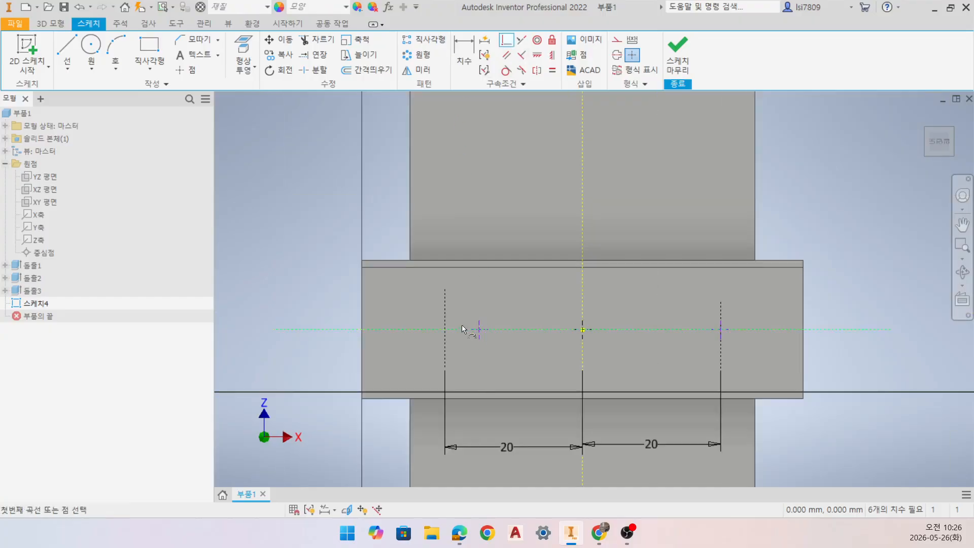
click(449, 316)
click(479, 321)
- Constrain the right sketch point coincident with the right vertical construction line, and finish the sketch
scroll(744, 338, down, 6)
click(744, 323)
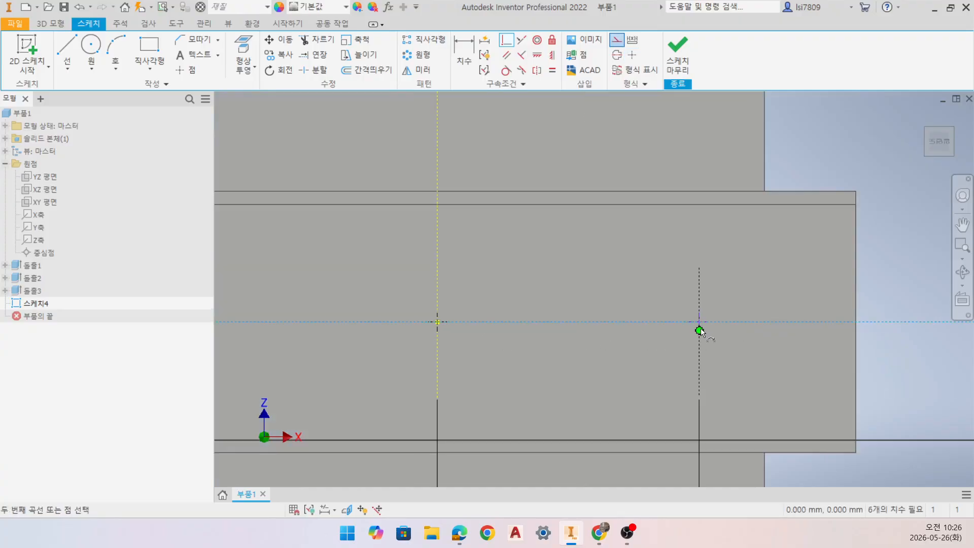
click(700, 325)
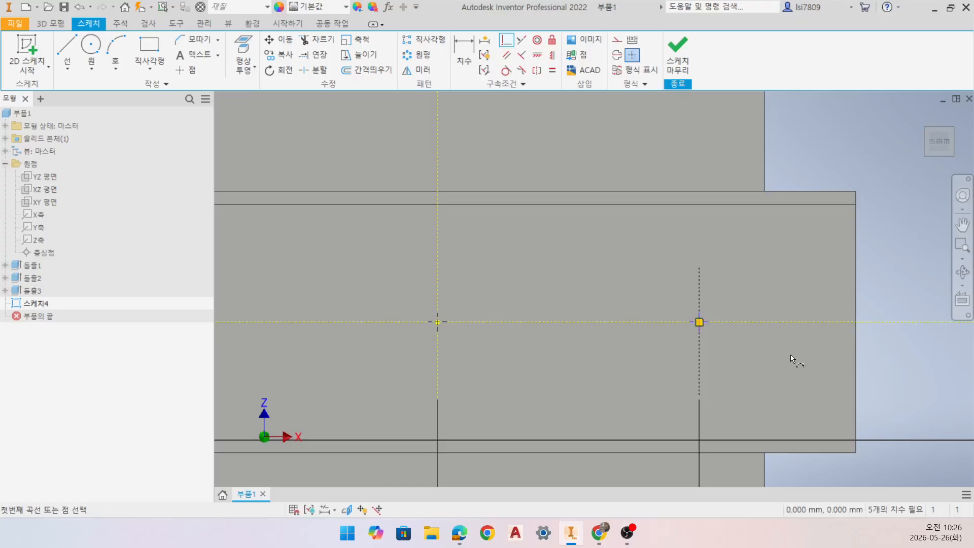
click(699, 295)
click(703, 321)
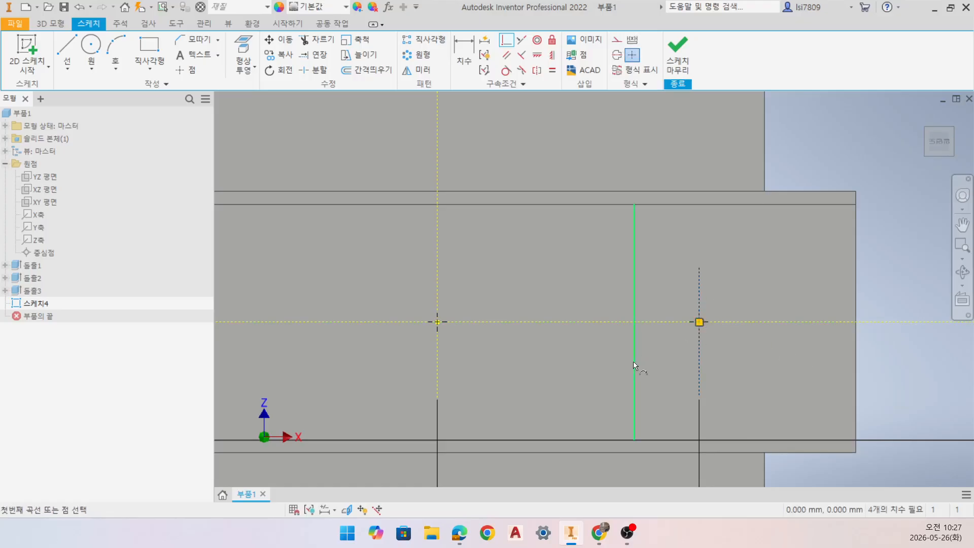
scroll(584, 358, down, 2)
scroll(585, 358, down, 2)
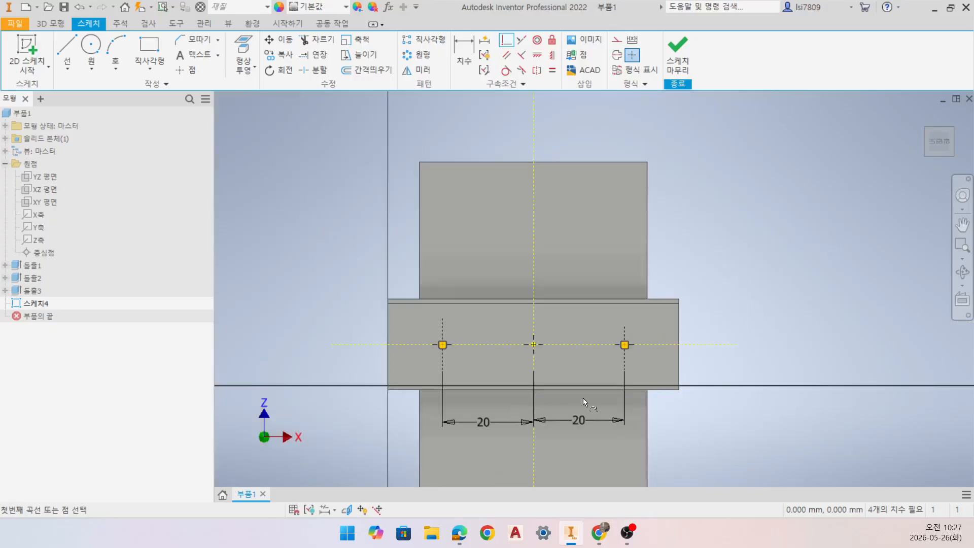
click(678, 51)
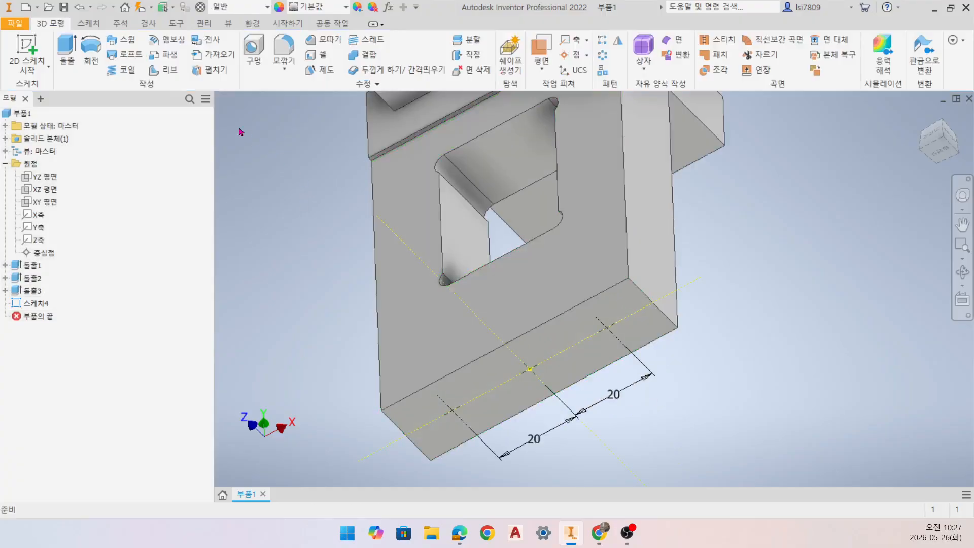
- Start a Hole feature at the three sketch points and set the hole type to tapped
click(260, 74)
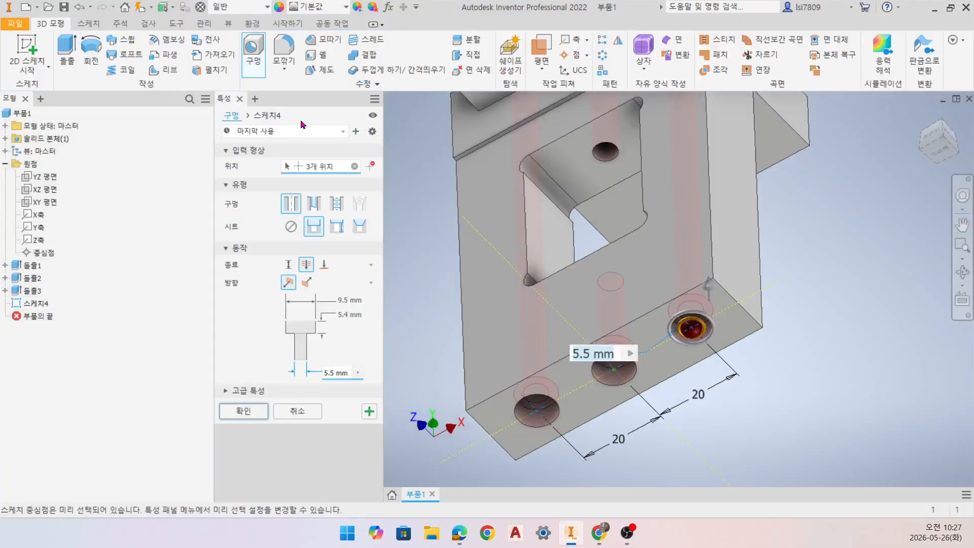
click(337, 210)
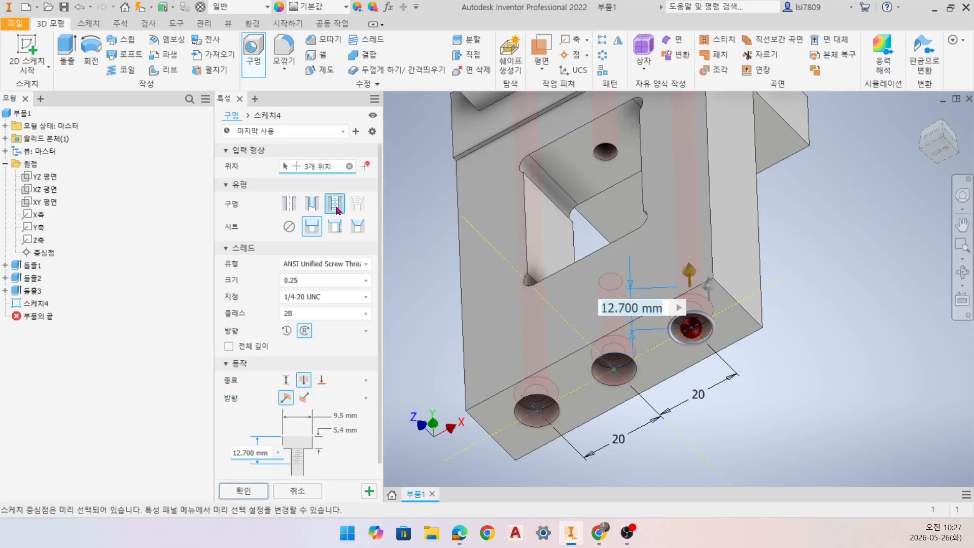
- Try ISO Pipe Threads as the thread type for the tapped holes and look through its available sizes
click(349, 267)
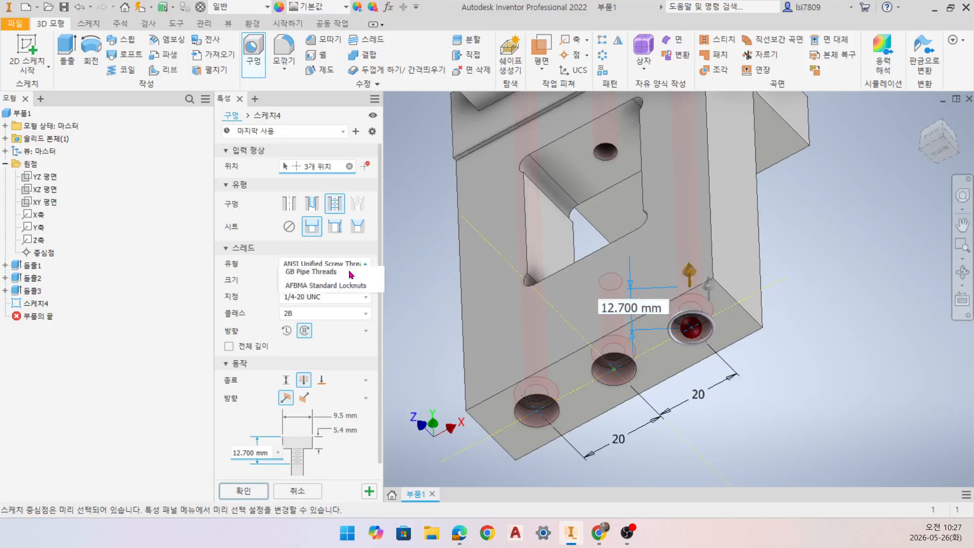
click(351, 268)
click(350, 268)
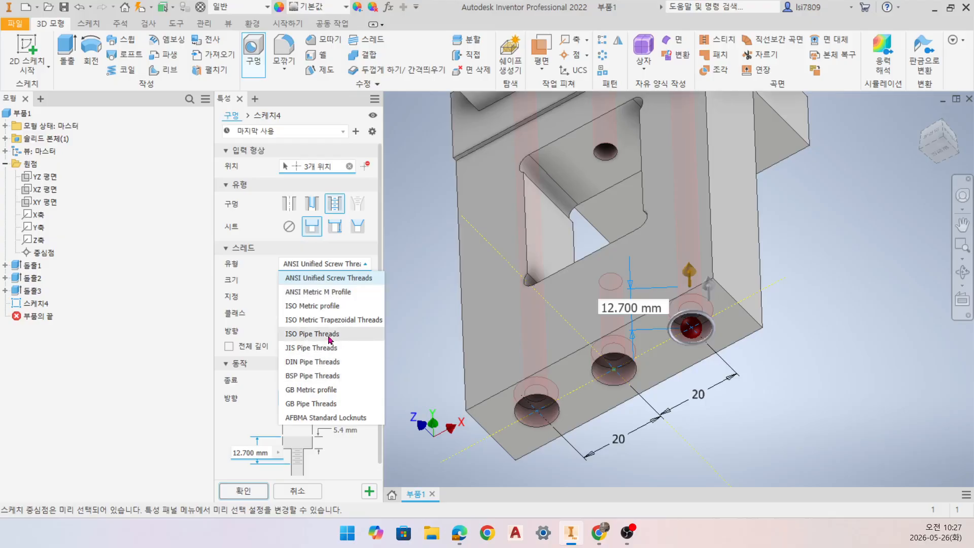
click(312, 333)
click(349, 267)
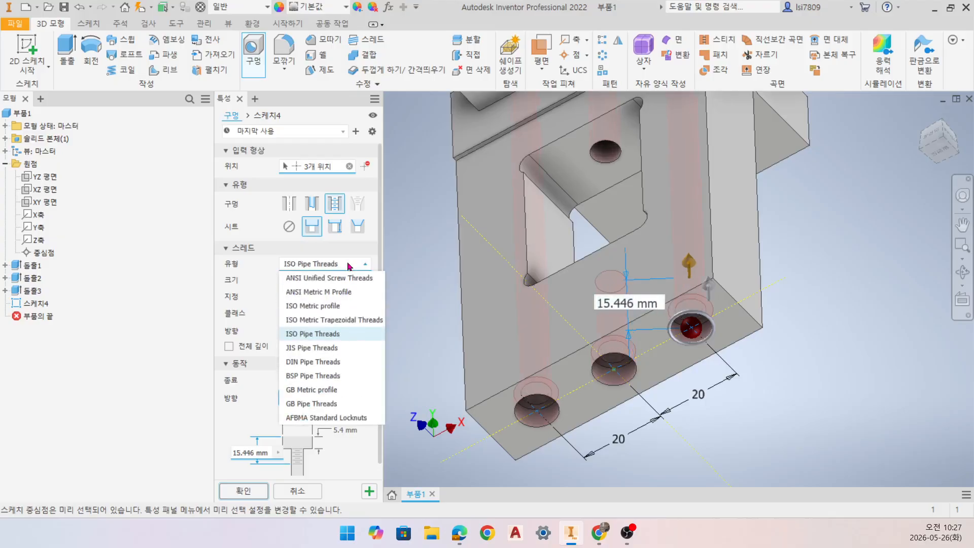
click(344, 335)
click(350, 280)
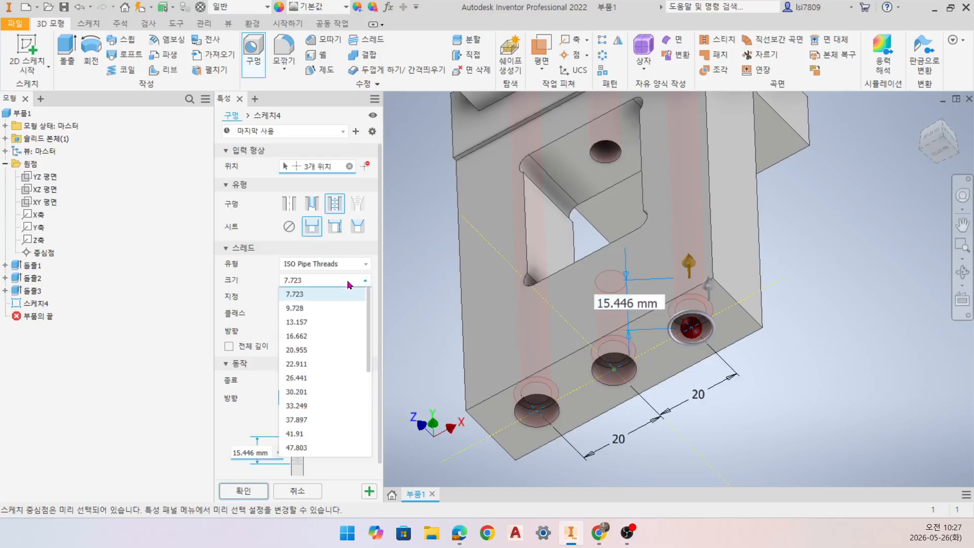
click(363, 281)
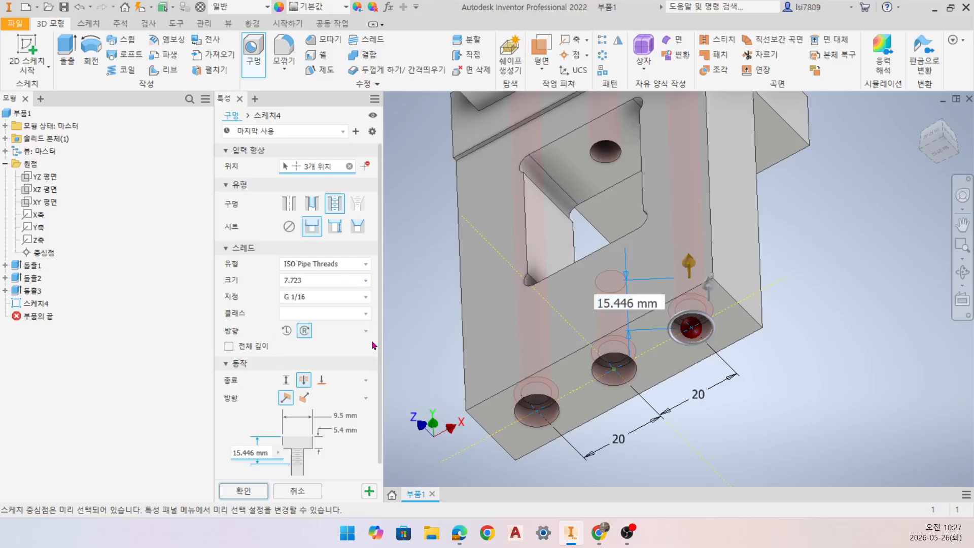
- Set the tapped holes' thread type to ISO Metric profile with size 6
click(364, 264)
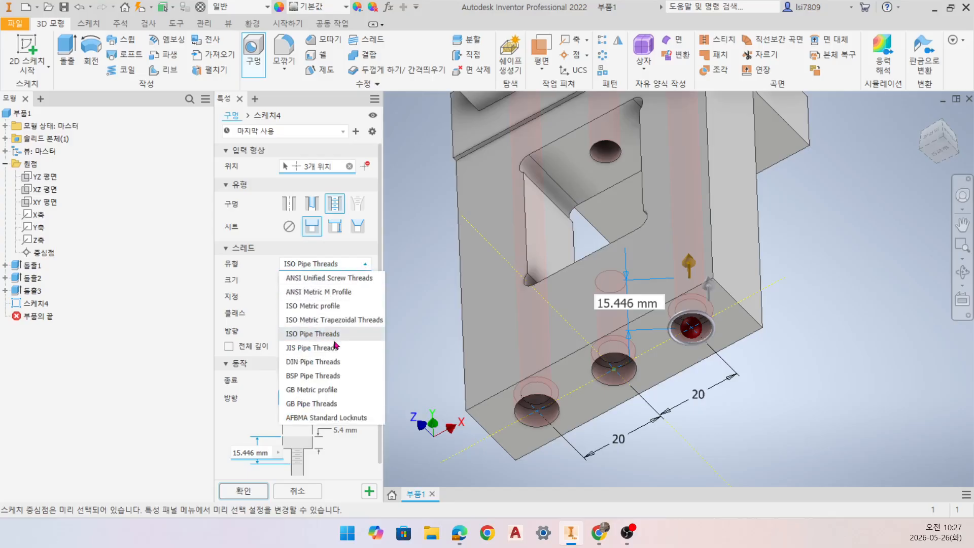
click(341, 307)
click(354, 281)
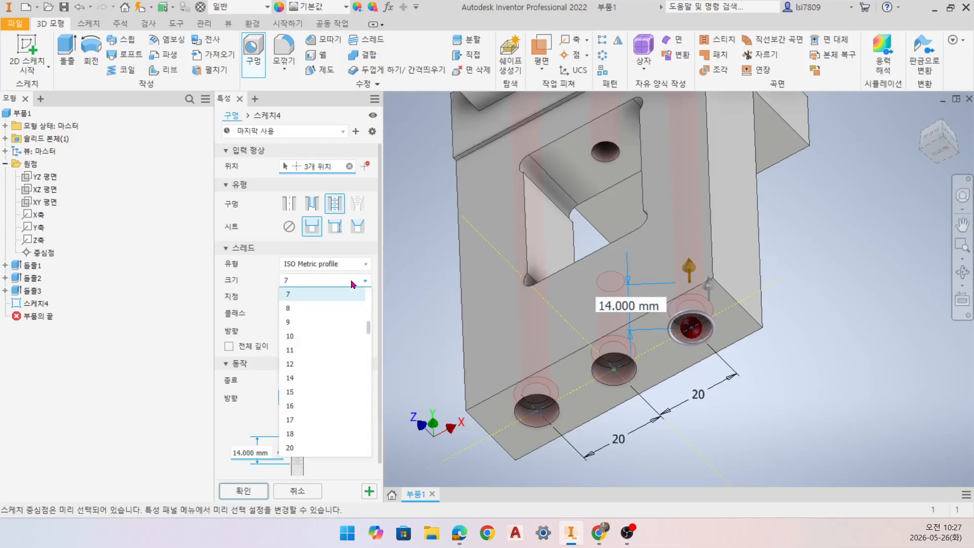
scroll(333, 312, up, 3)
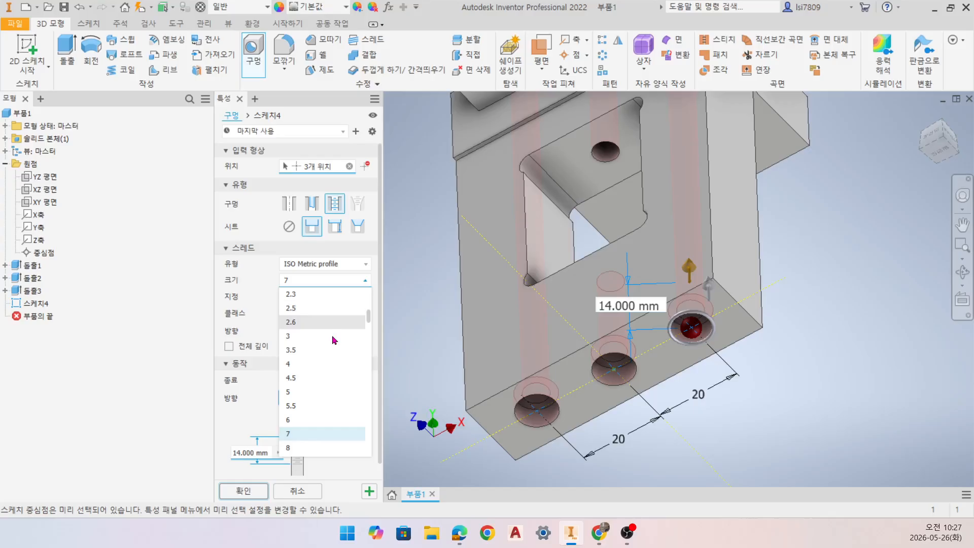
click(316, 424)
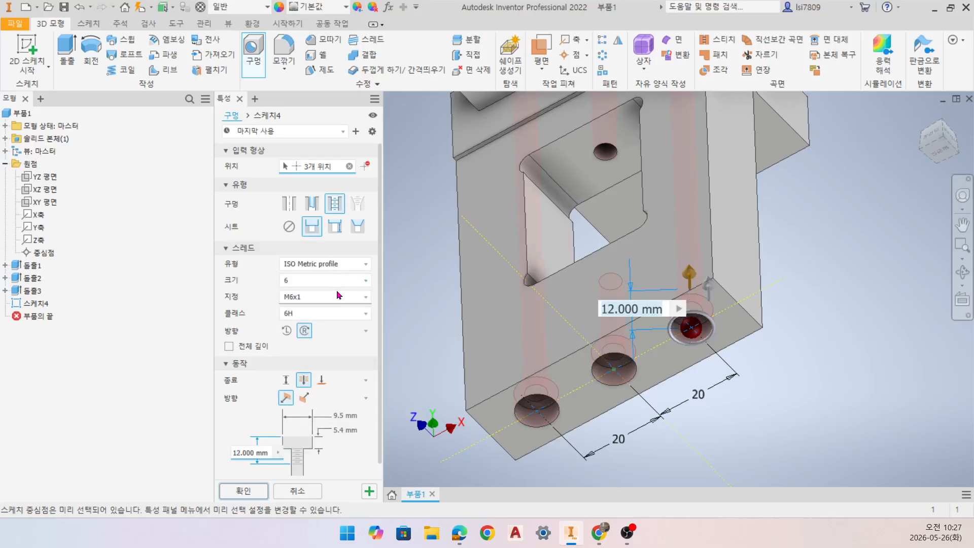
- Set the tapped holes' seat to none and their termination to distance
scroll(337, 384, down, 1)
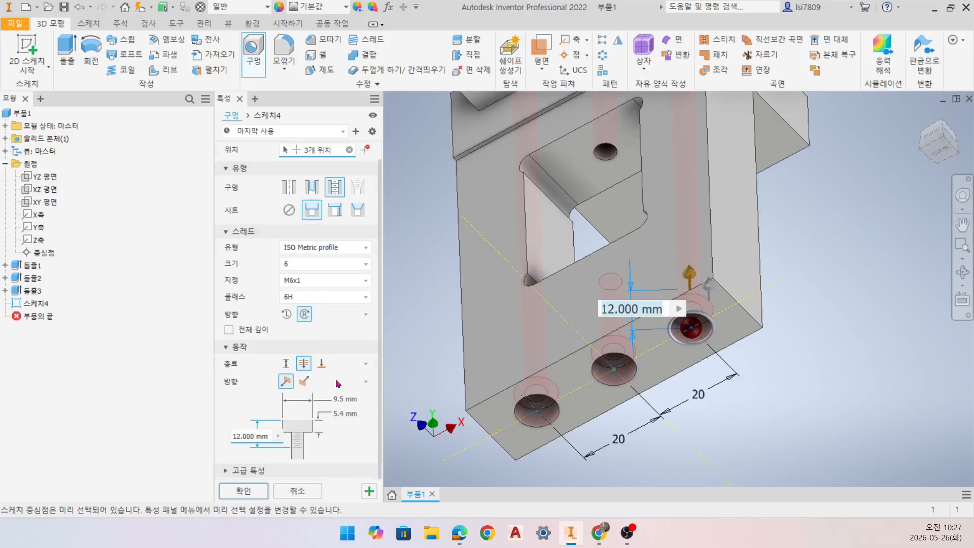
click(292, 211)
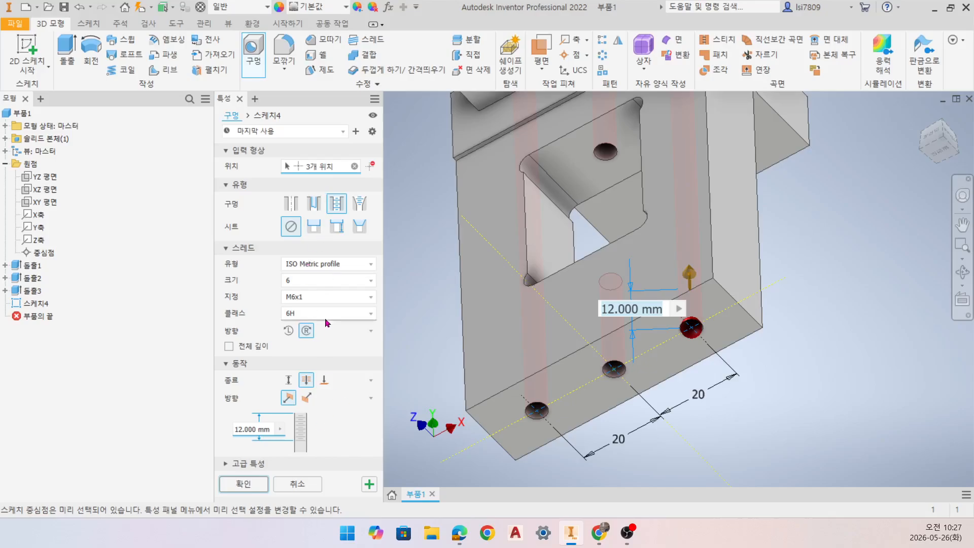
click(289, 381)
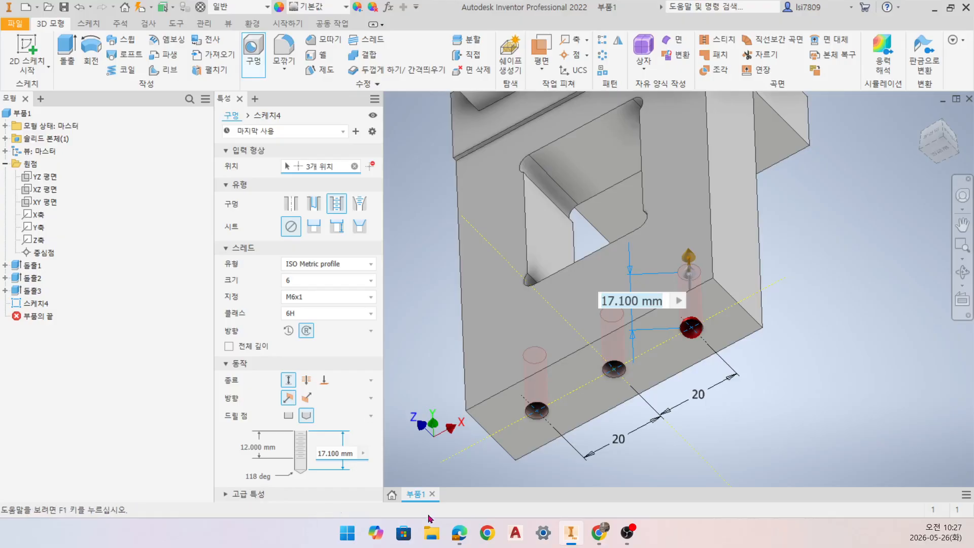
- Check the 3-M6 hole section in the exam drawing PDF, and create the tapped holes in Inventor with a 15 mm drill depth
click(457, 542)
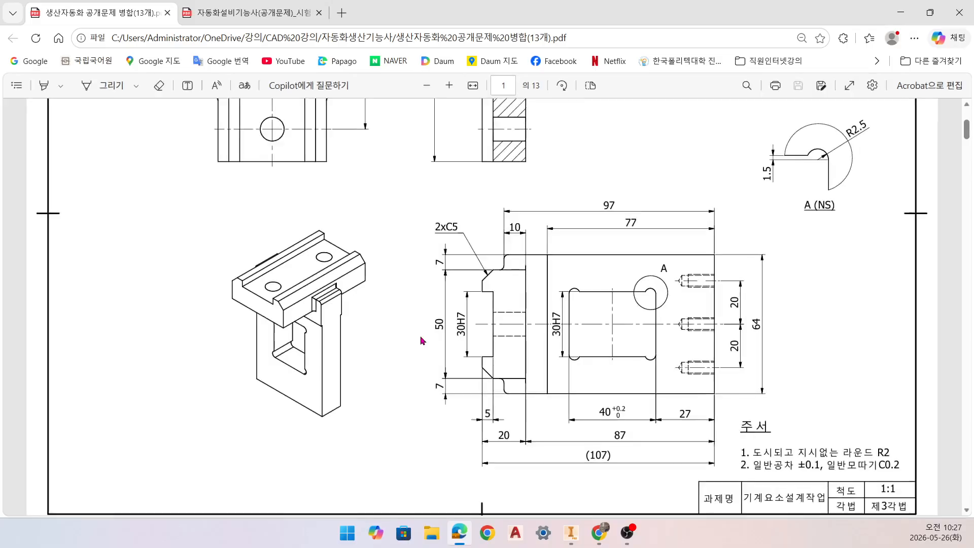
scroll(606, 256, up, 1)
scroll(606, 255, up, 4)
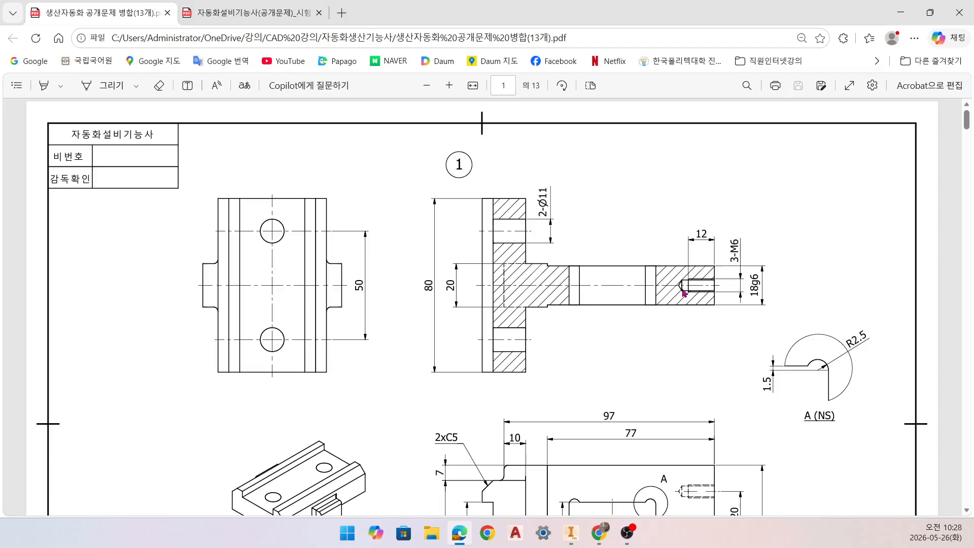
click(901, 12)
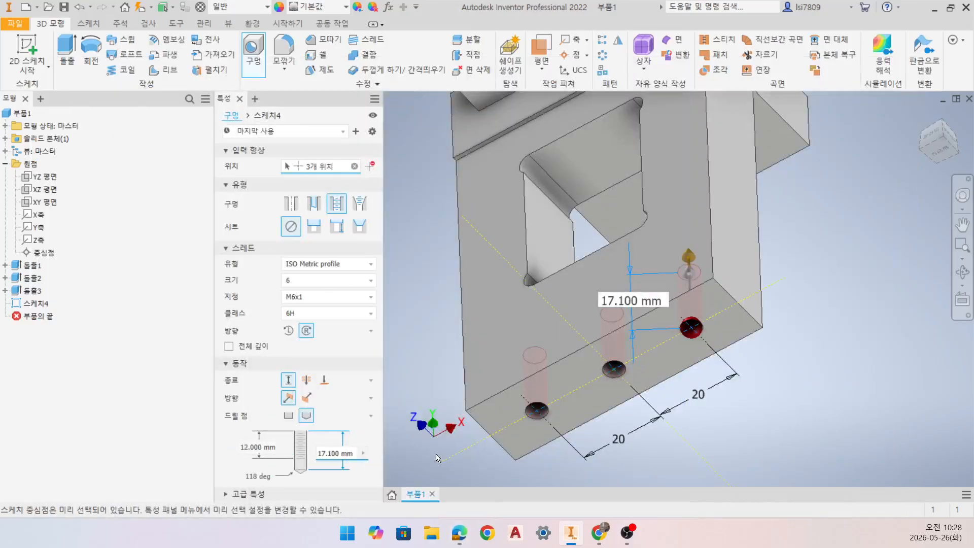
key(BackSpace)
key(BackSpace)
key(BackSpace)
key(BackSpace)
key(BackSpace)
key(BackSpace)
key(BackSpace)
key(BackSpace)
key(BackSpace)
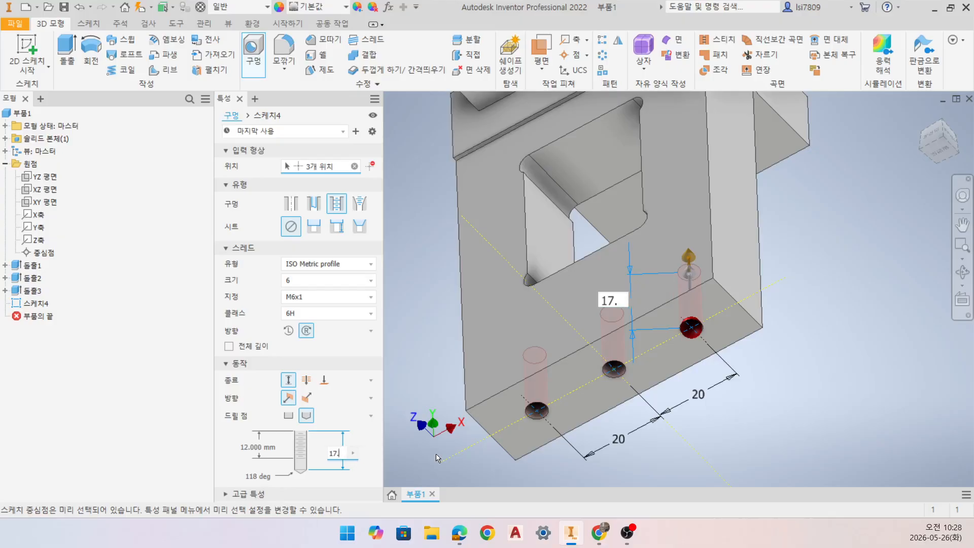
text(15)
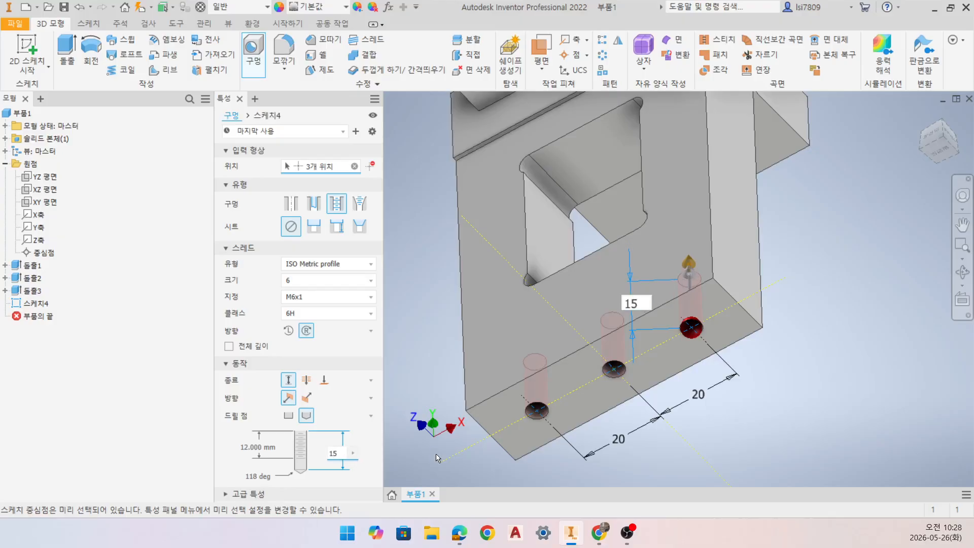
key(Return)
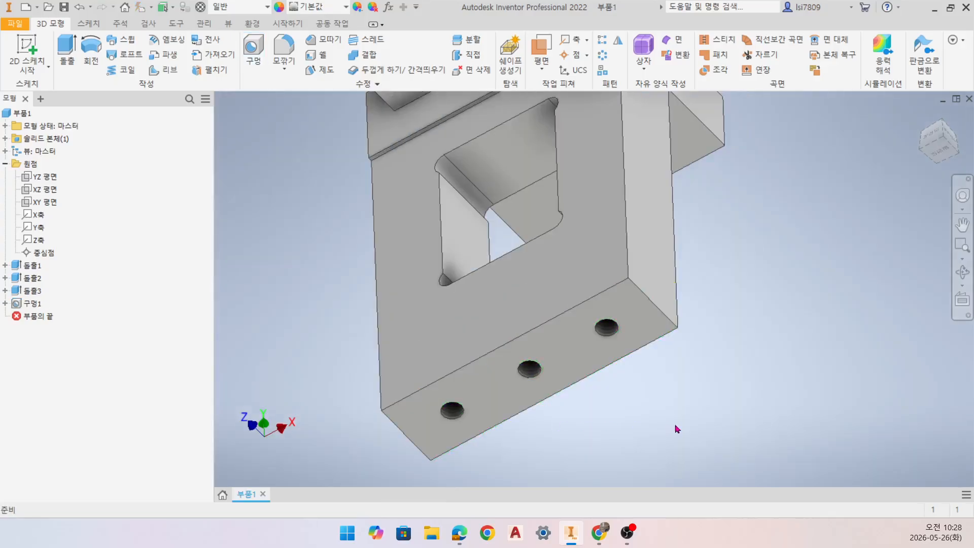
- Reopen the tapped hole feature to review its thread and depth settings, and close it without changes
double_click(16, 305)
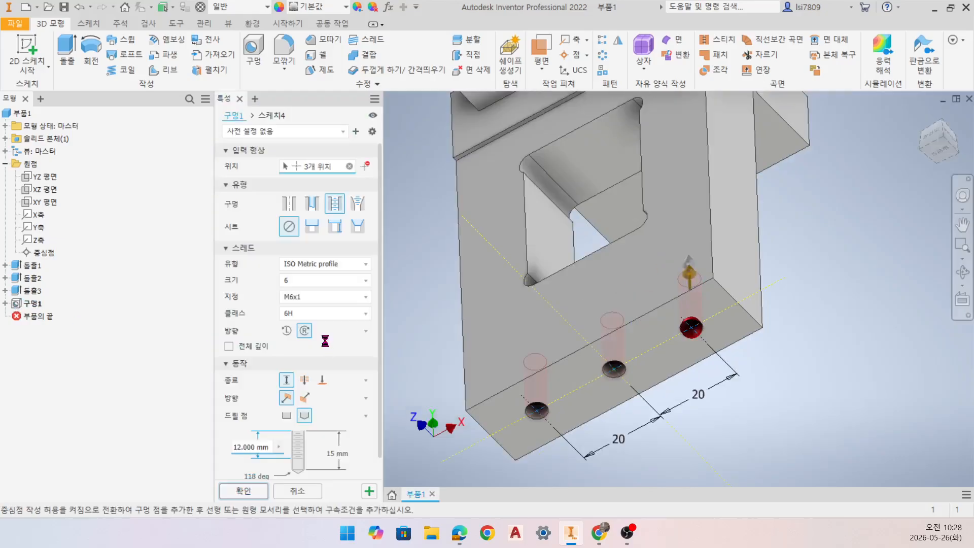
scroll(345, 418, down, 1)
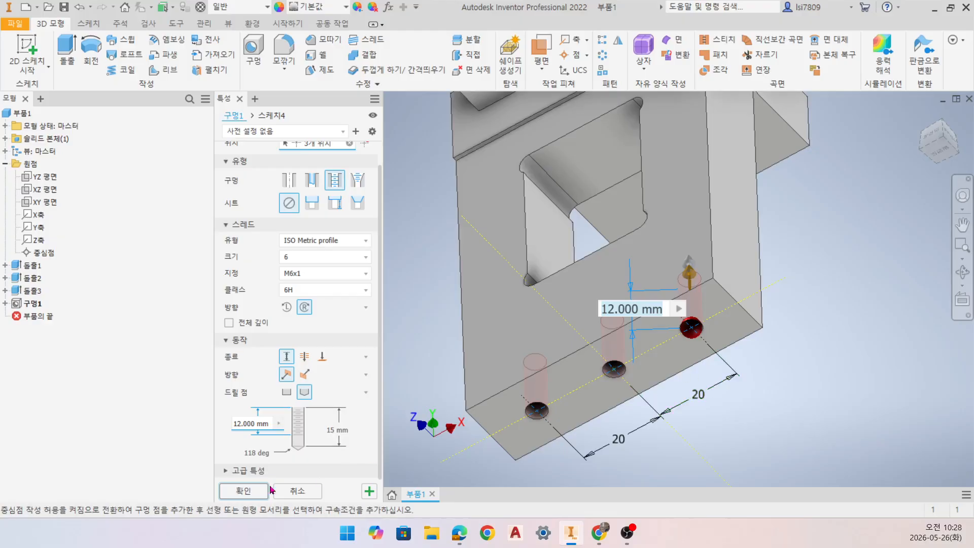
click(253, 491)
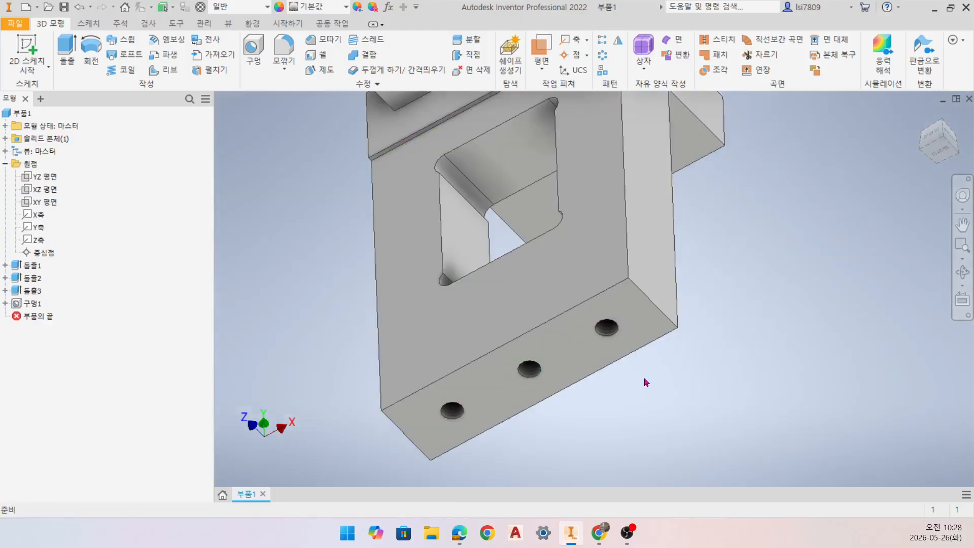
- Start a new 2D sketch on the upper face of the grooved block
scroll(602, 323, down, 3)
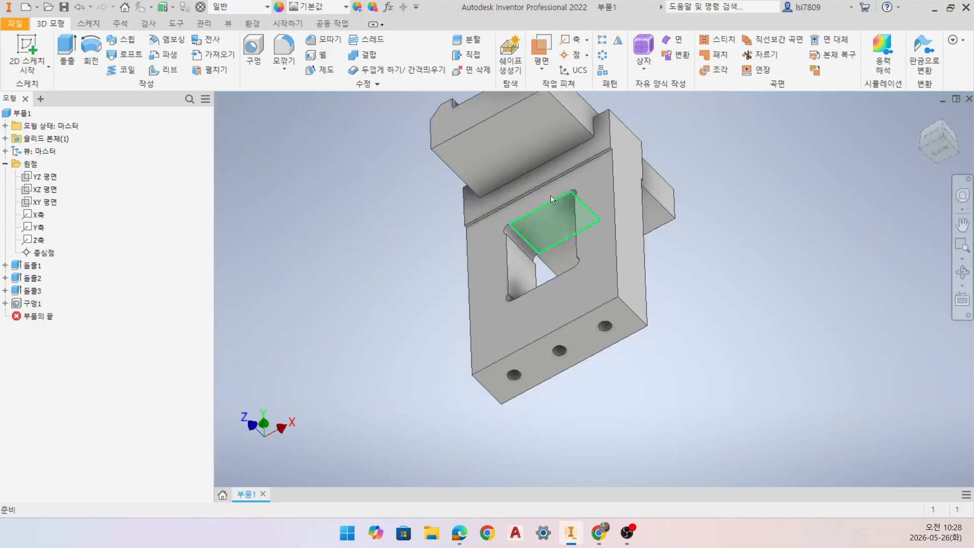
shift+middle_drag(551, 198, 810, 117)
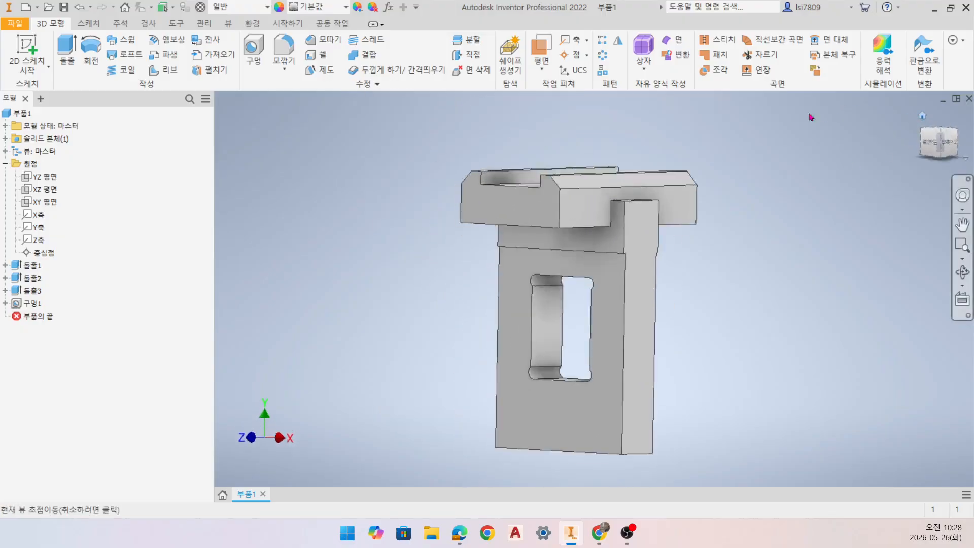
key(F6)
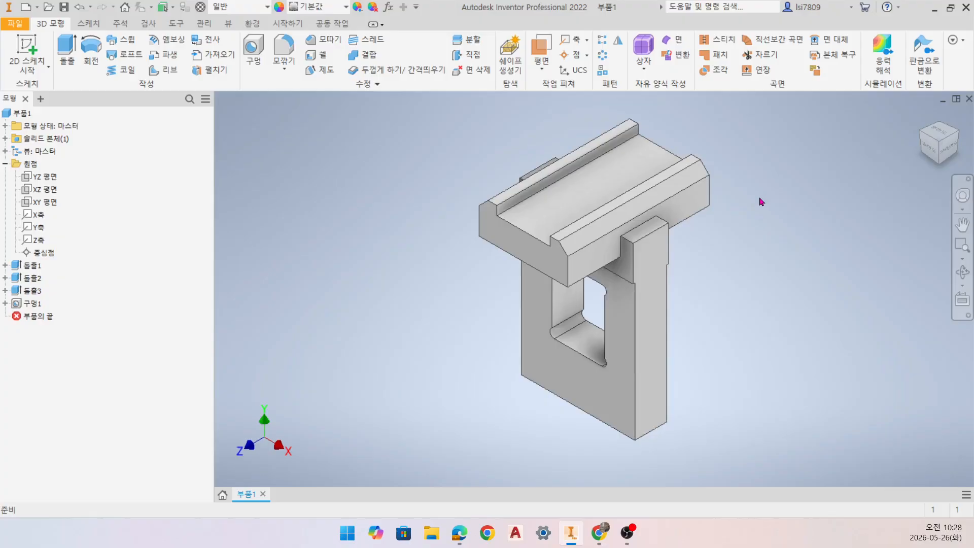
click(26, 48)
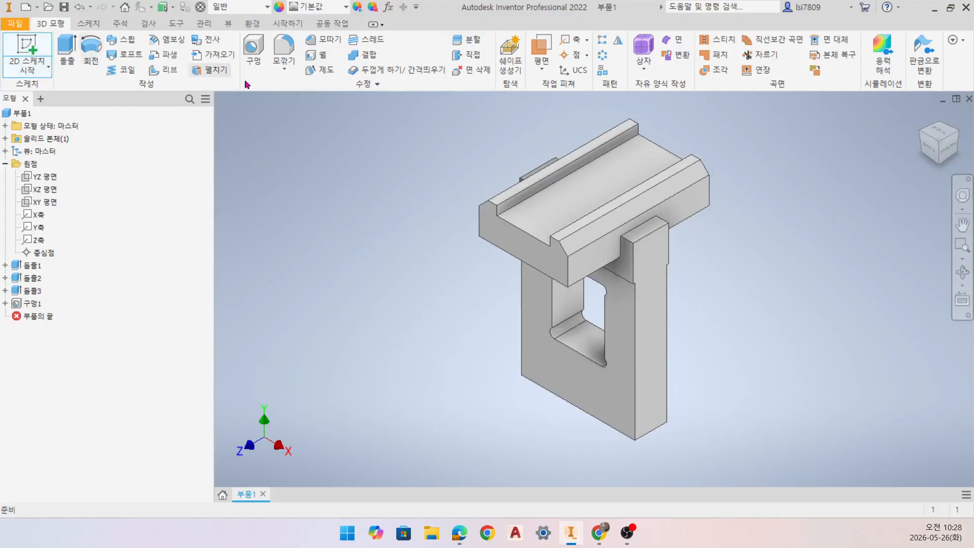
click(646, 205)
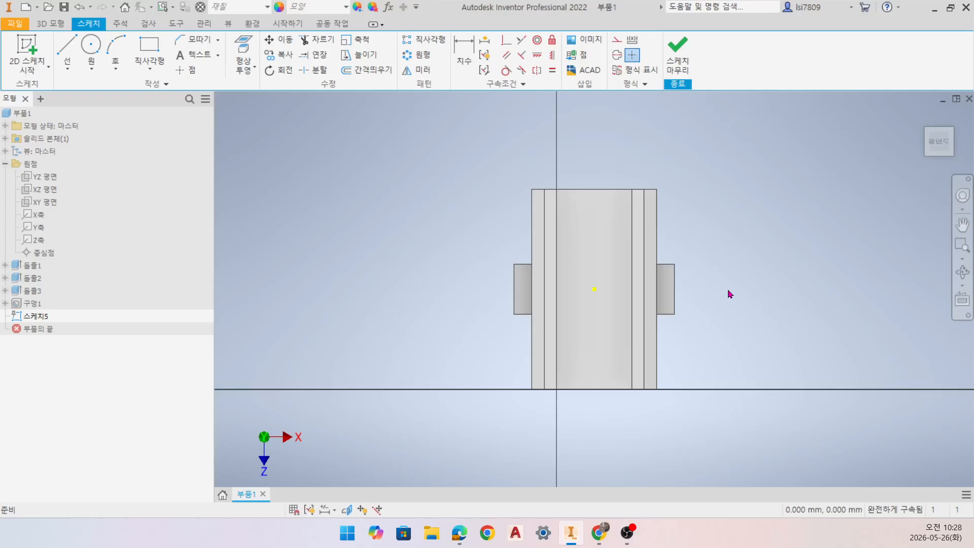
- Project the origin X and Z axes into the sketch as construction lines and slice the model at the sketch plane
click(616, 40)
click(40, 217)
click(243, 51)
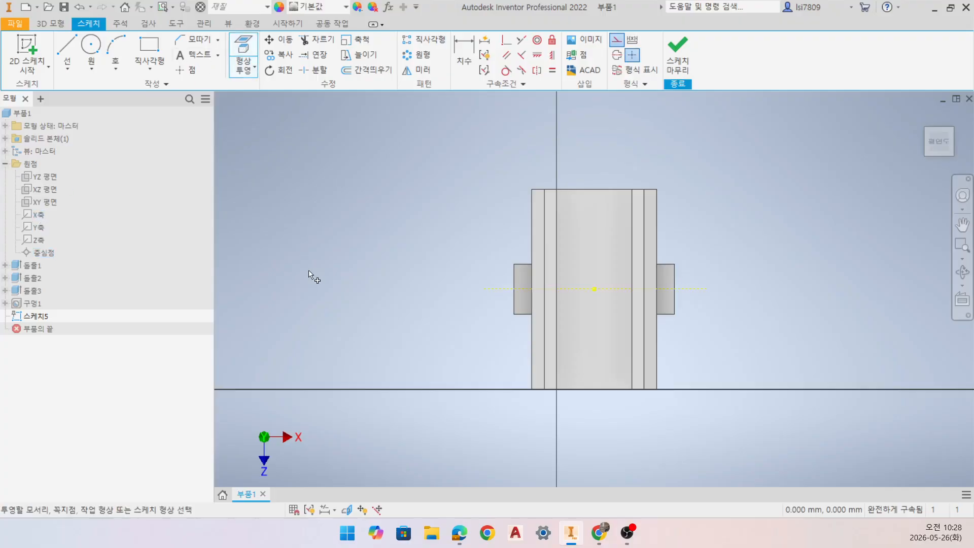
click(41, 241)
scroll(656, 309, up, 3)
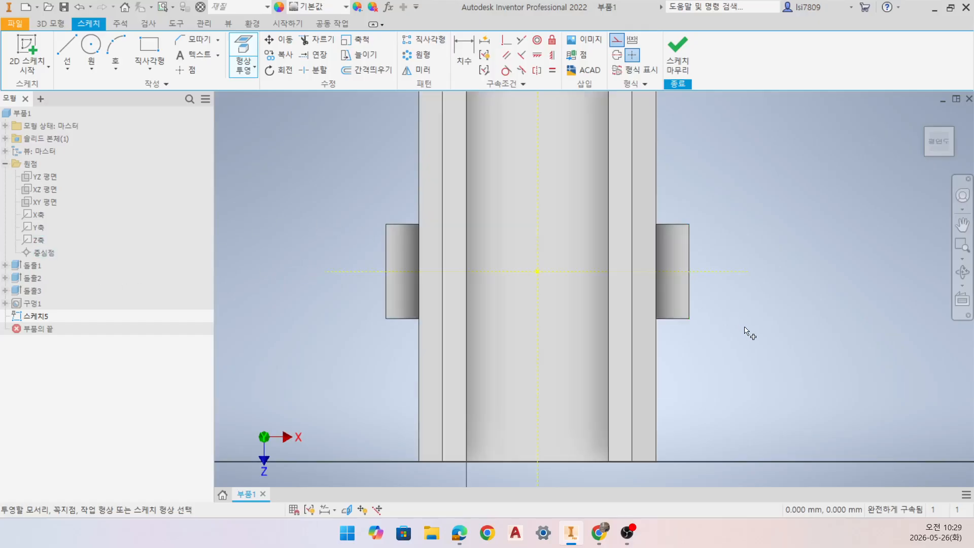
key(Escape)
key(F7)
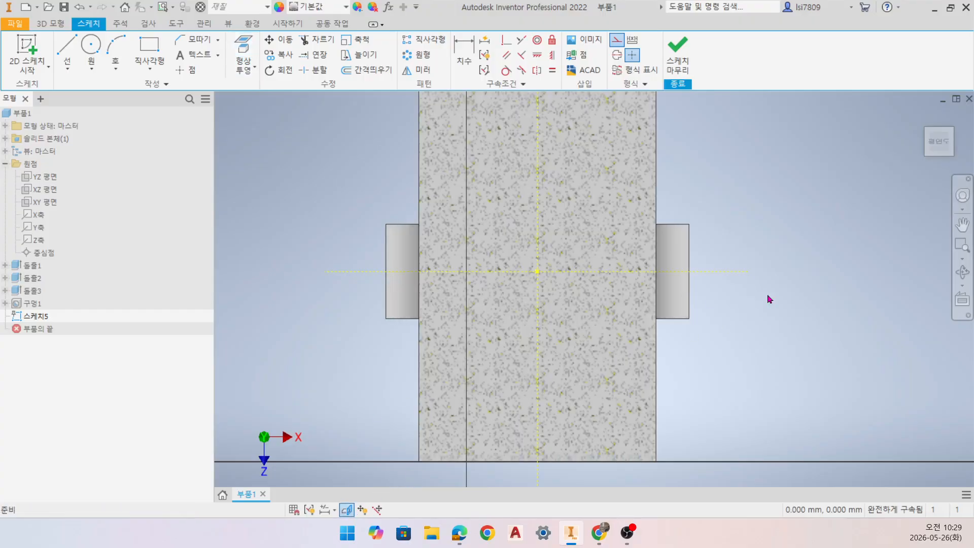
scroll(752, 309, down, 2)
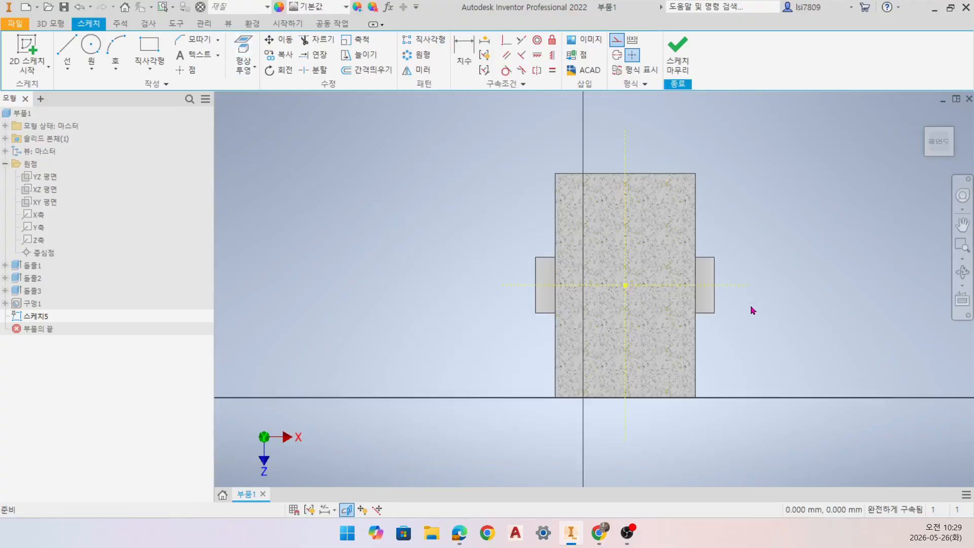
- Sketch two horizontal construction lines across the block, one above and one below the projected X axis, each about 74 mm long
click(67, 51)
click(532, 220)
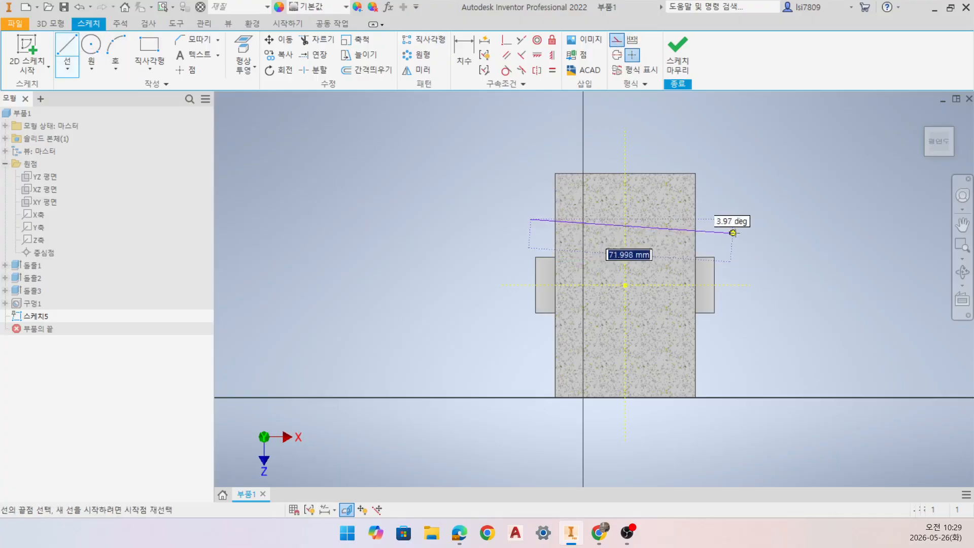
key(Escape)
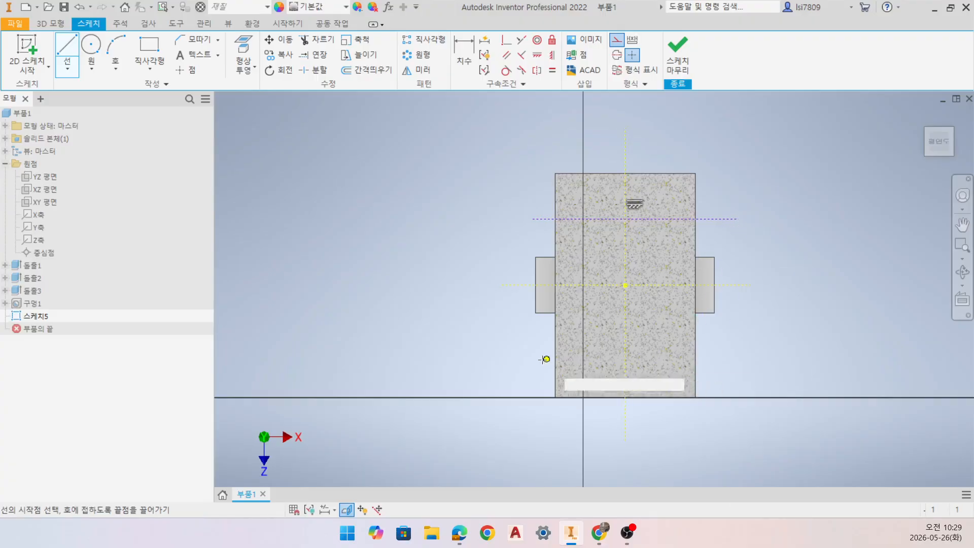
click(538, 360)
click(744, 359)
key(Escape)
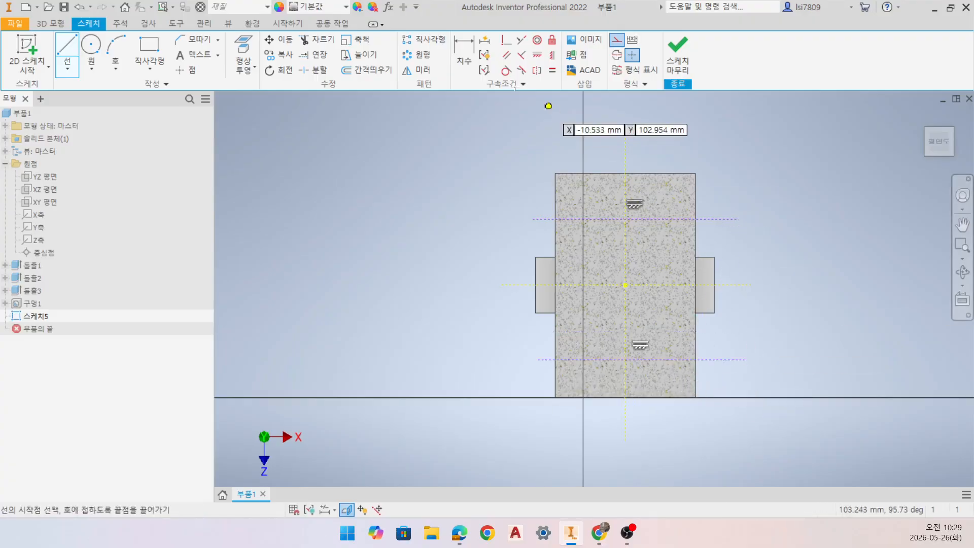
- Dimension the upper construction line 25 mm from the projected X axis and the two construction lines 50 mm apart
key(d)
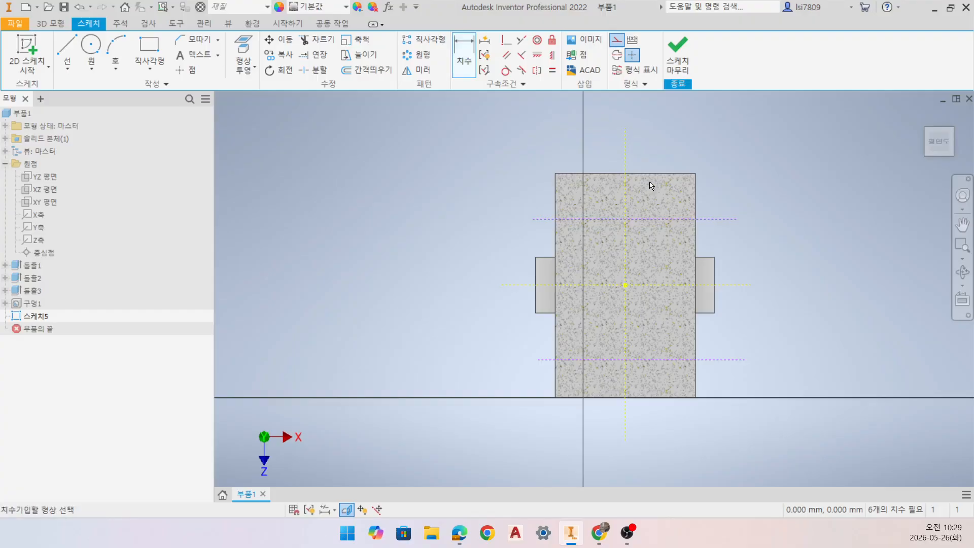
click(655, 285)
click(657, 220)
click(789, 251)
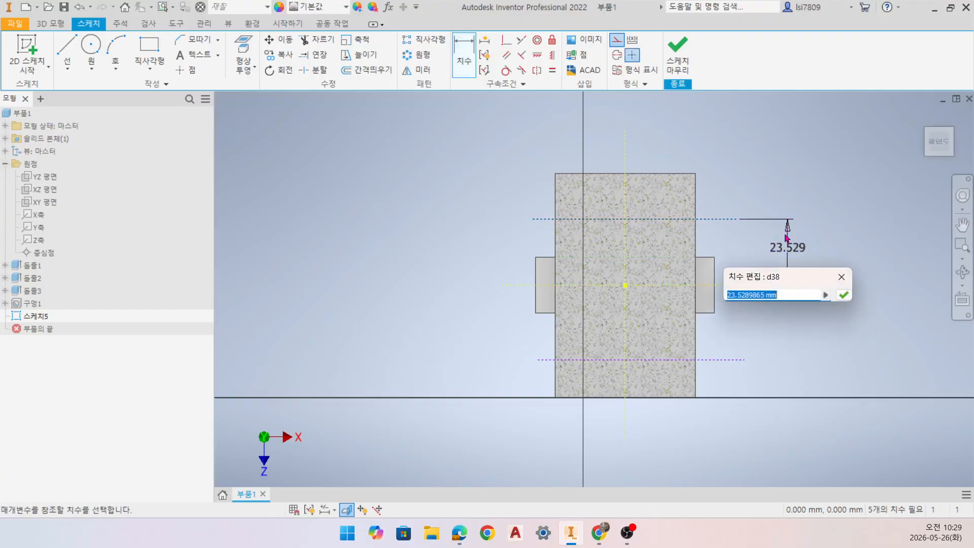
text(25)
key(Return)
click(725, 216)
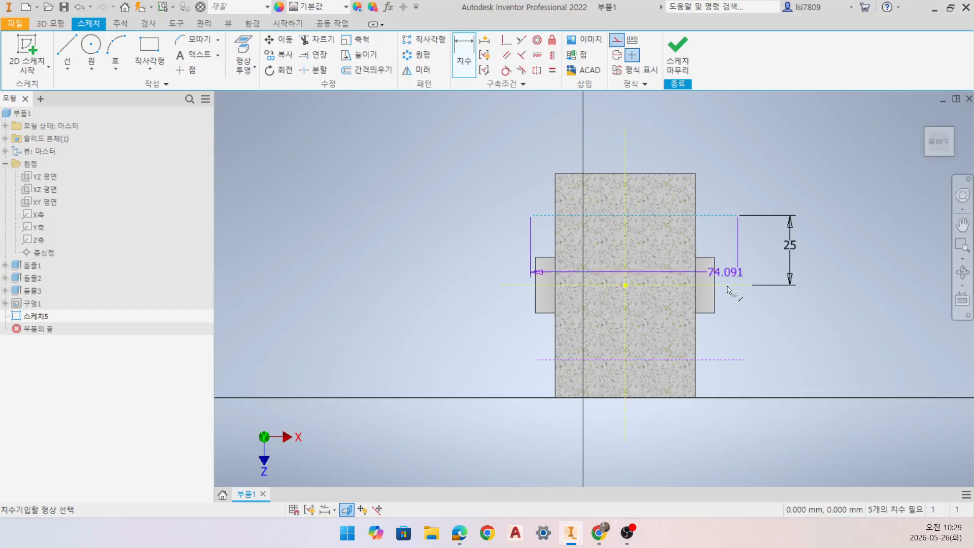
click(721, 360)
click(846, 275)
text(50)
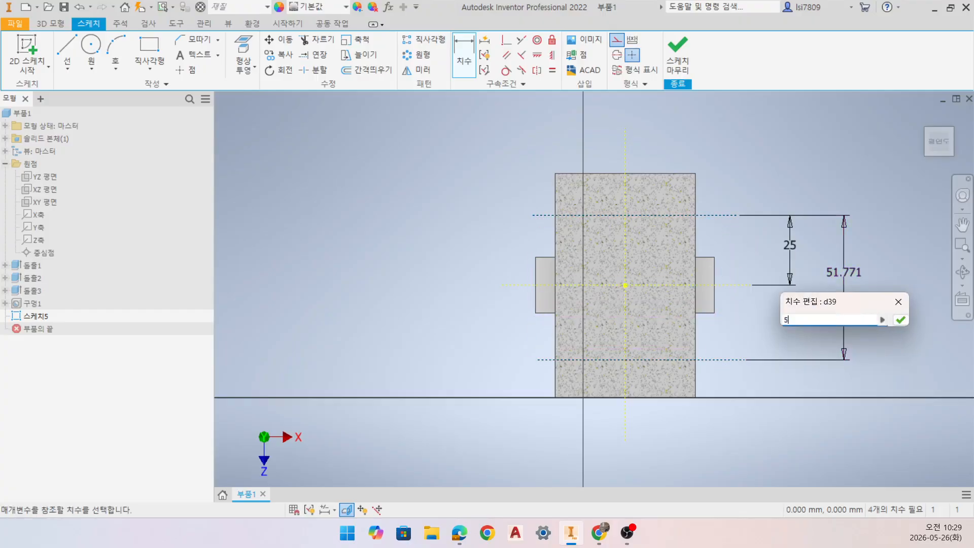
key(Return)
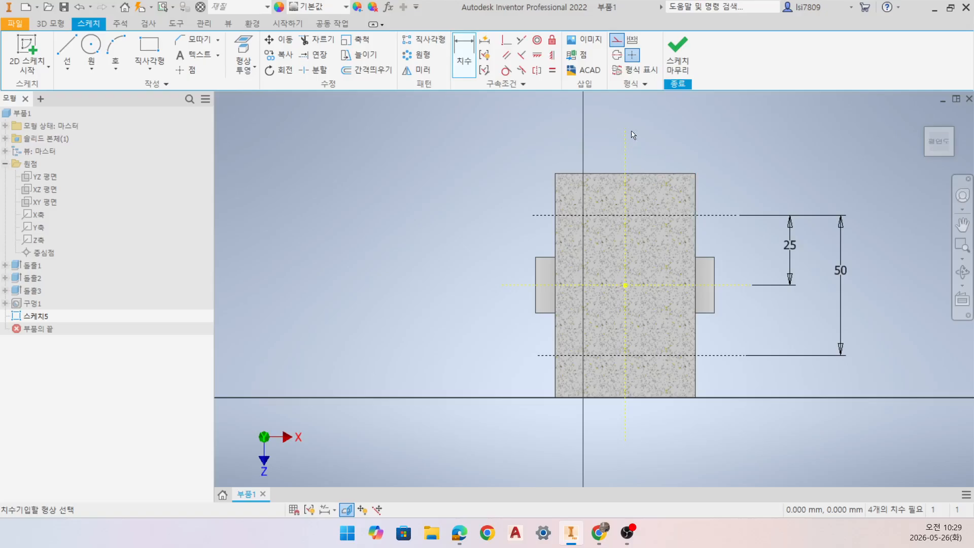
key(Escape)
- Draw two 11 mm circles where the construction lines cross the projected Z axis, and finish the sketch
key(c)
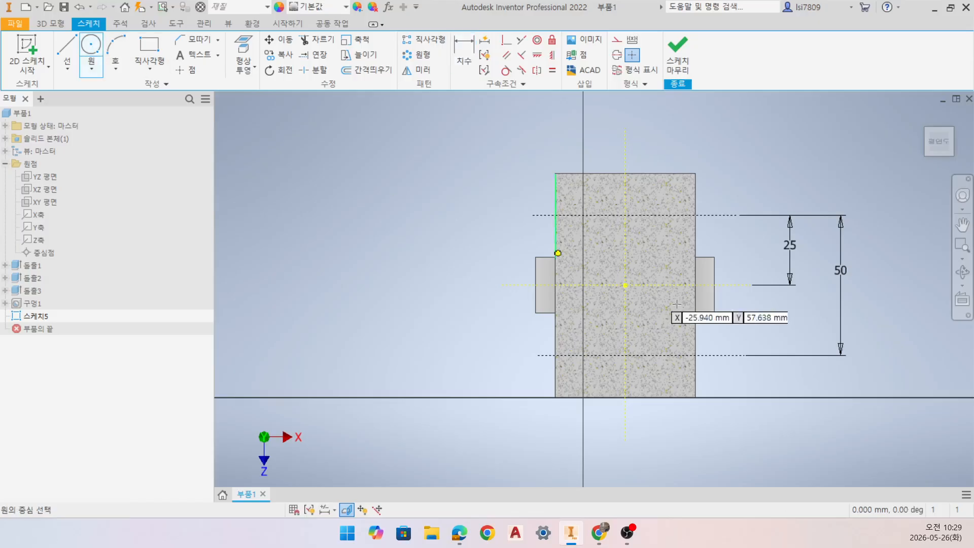
click(625, 214)
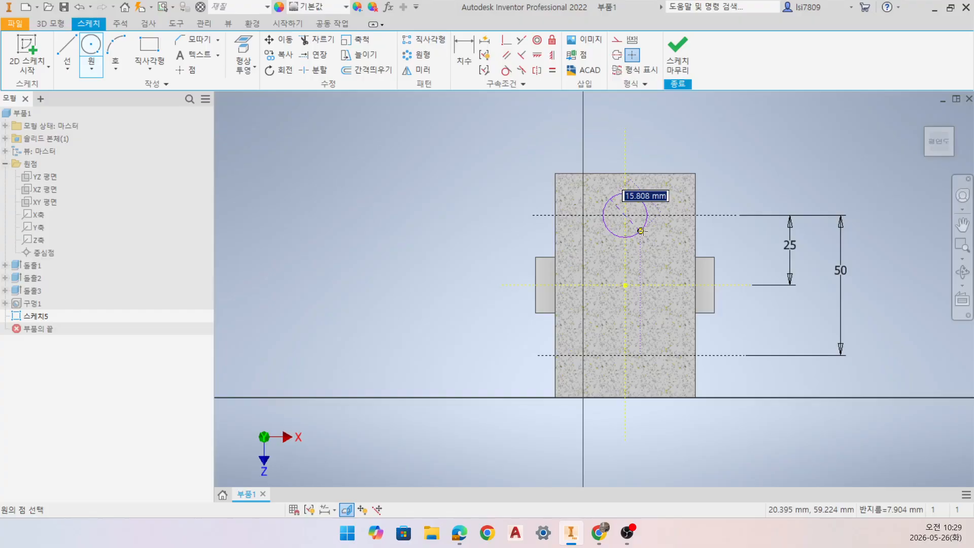
text(11)
key(Return)
scroll(643, 358, up, 3)
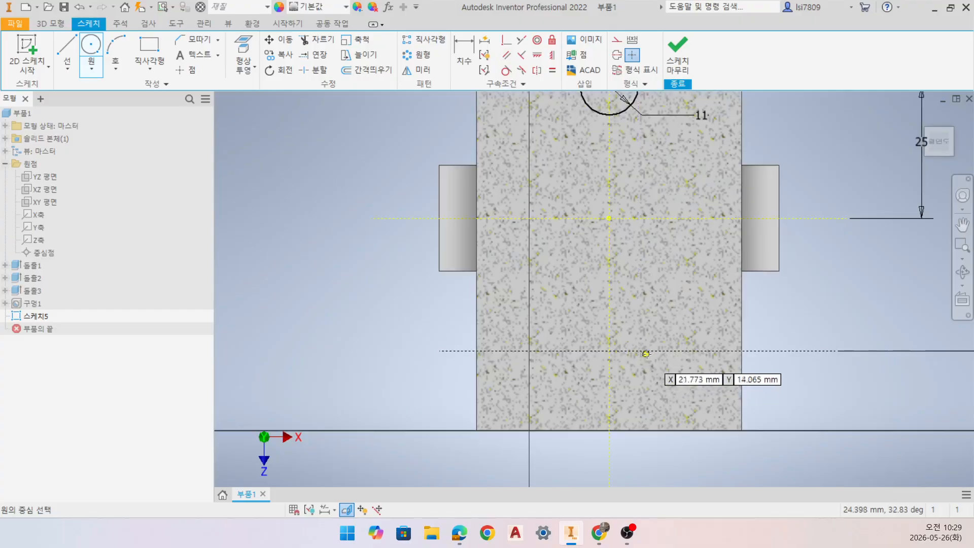
click(609, 349)
text(11)
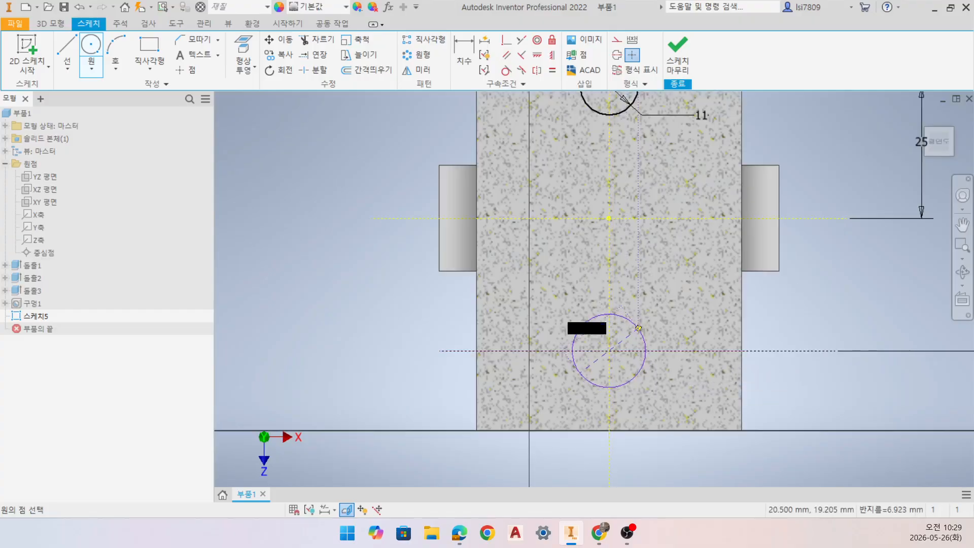
key(Return)
click(679, 56)
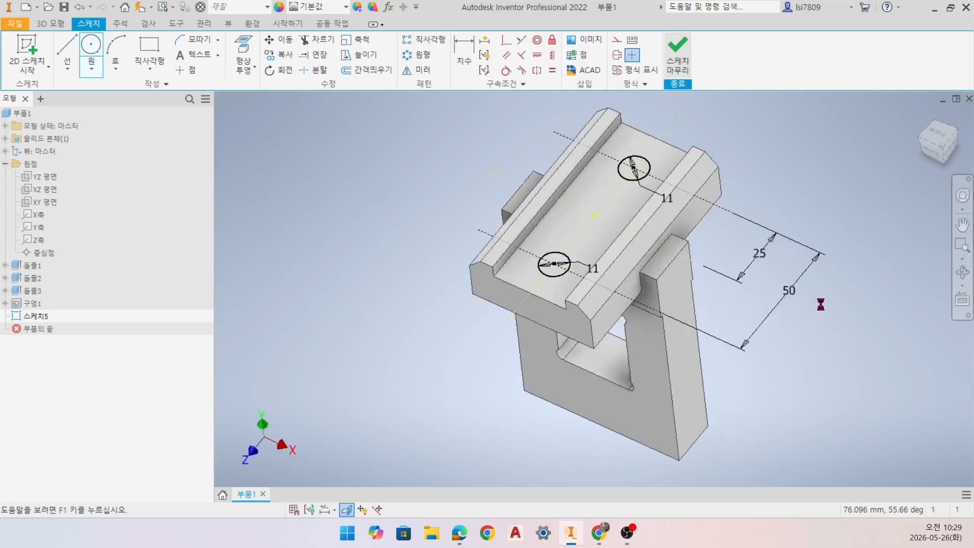
- Extrude both 11 mm circles as a cut through all of the grooved block
click(67, 54)
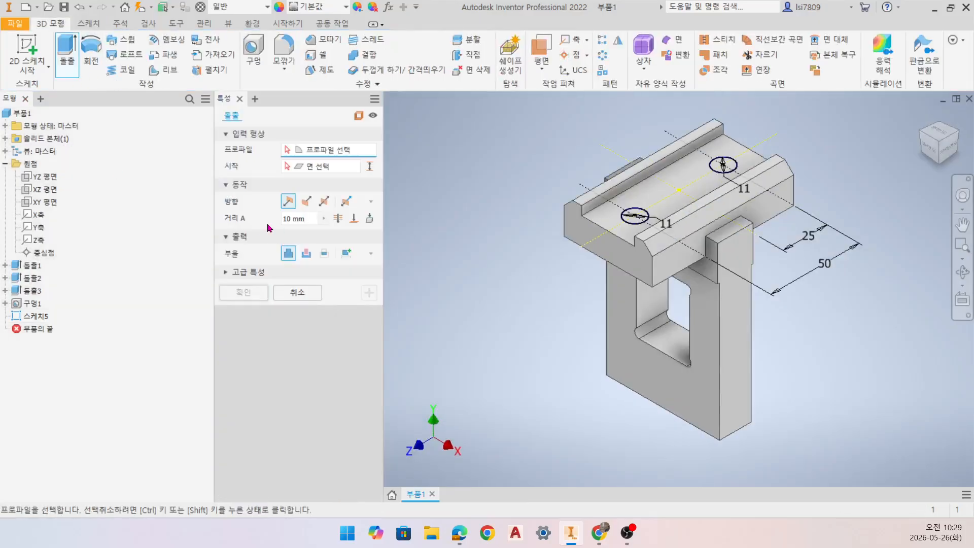
scroll(618, 219, up, 3)
click(650, 215)
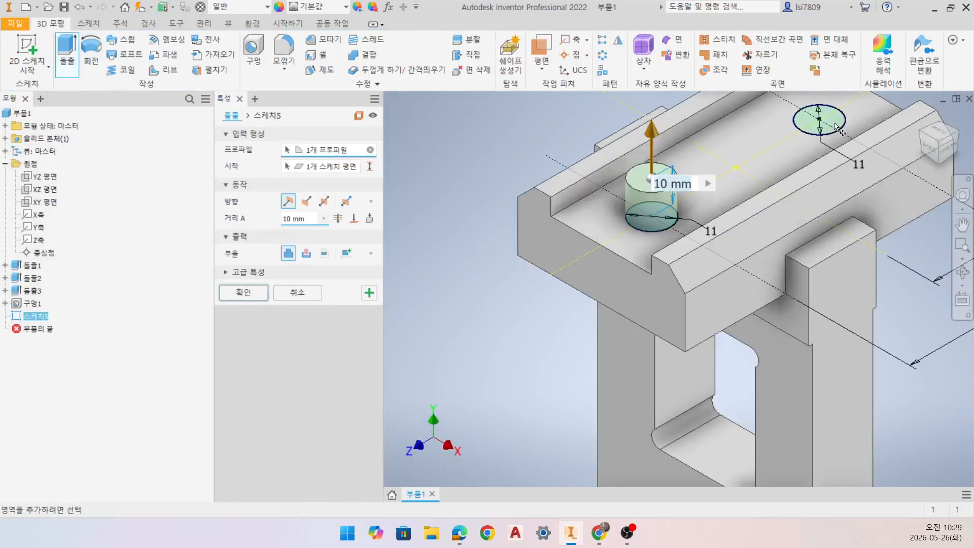
click(819, 120)
click(311, 254)
click(337, 218)
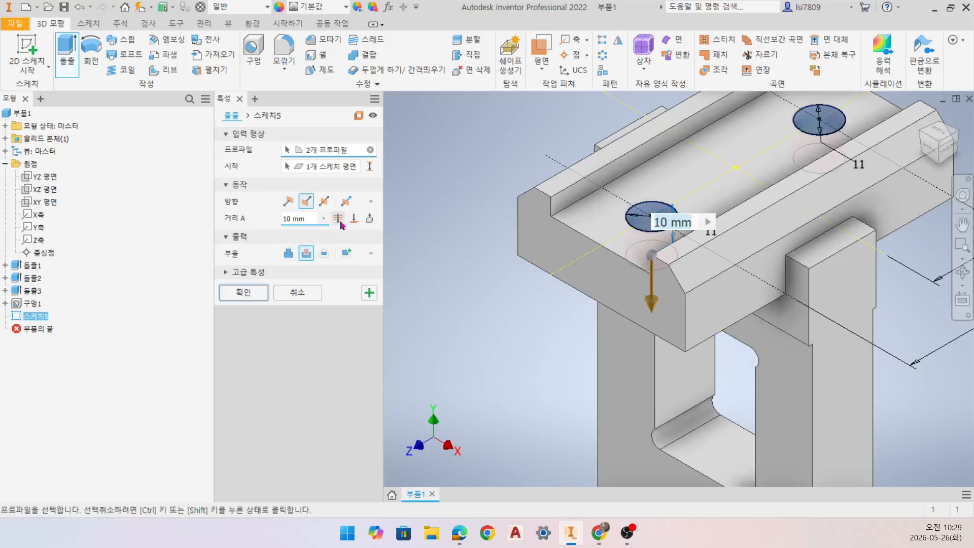
click(243, 293)
scroll(458, 349, down, 3)
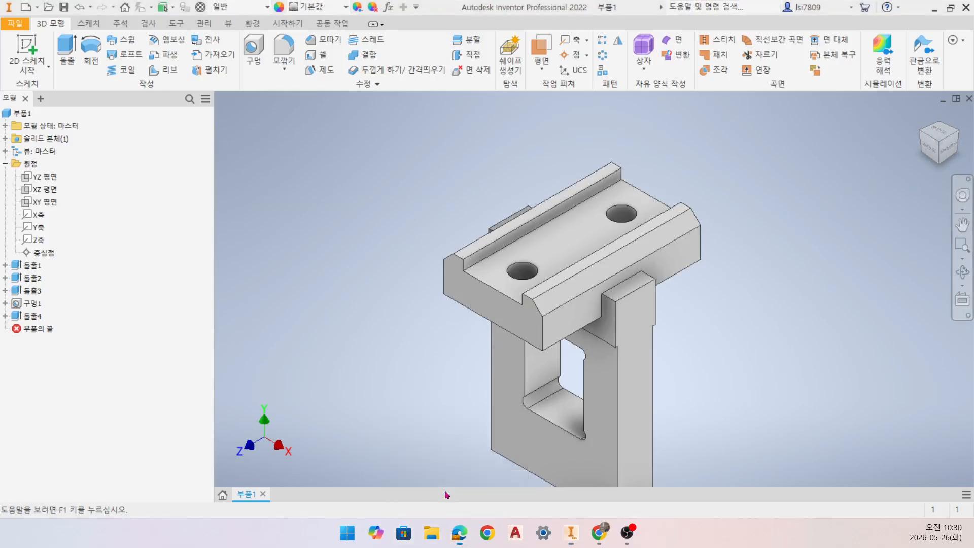
- Examine the rounded lug edges in the isometric view and the unspecified-radius note in the exam drawing PDF, and return to Inventor
key(alt+Tab)
scroll(548, 505, down, 4)
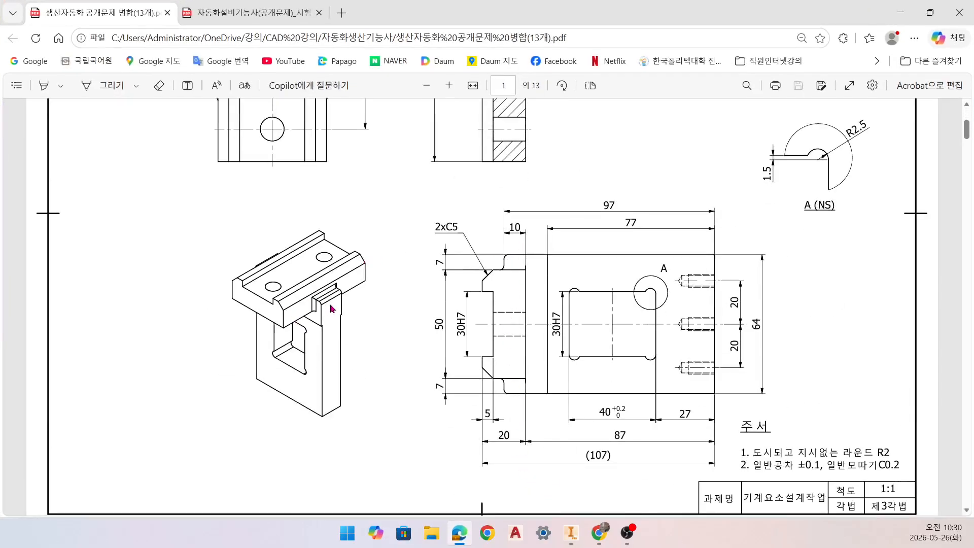
ctrl+scroll(349, 322, up, 5)
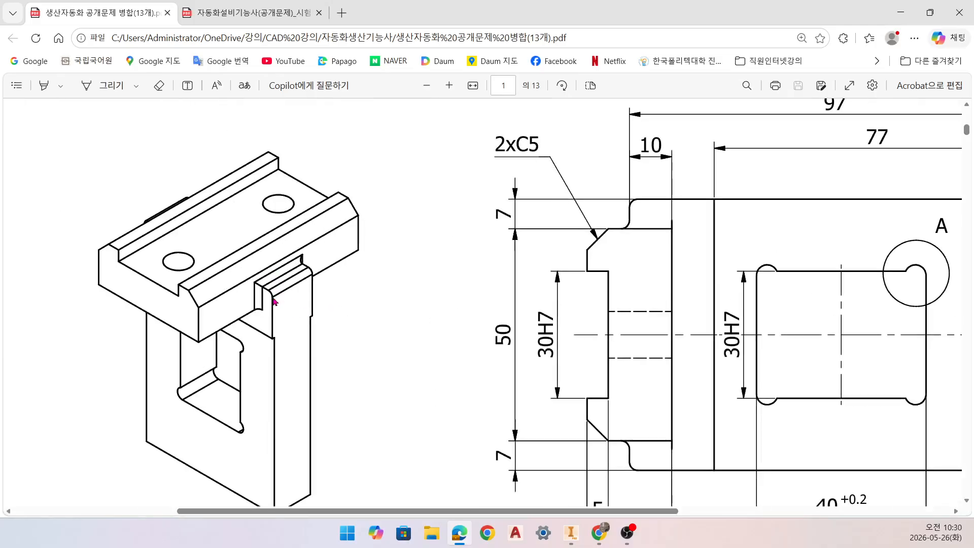
ctrl+scroll(273, 302, up, 4)
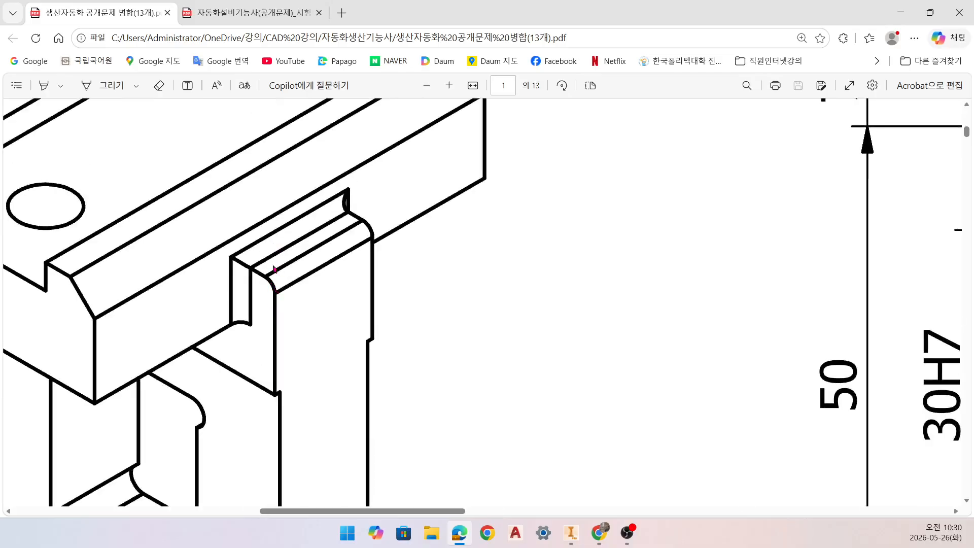
ctrl+scroll(318, 331, up, 1)
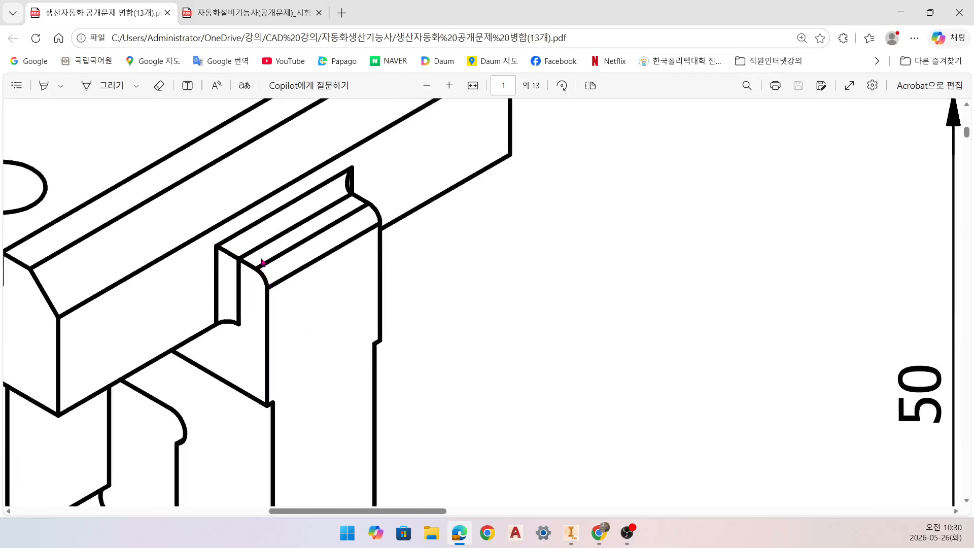
scroll(566, 377, down, 7)
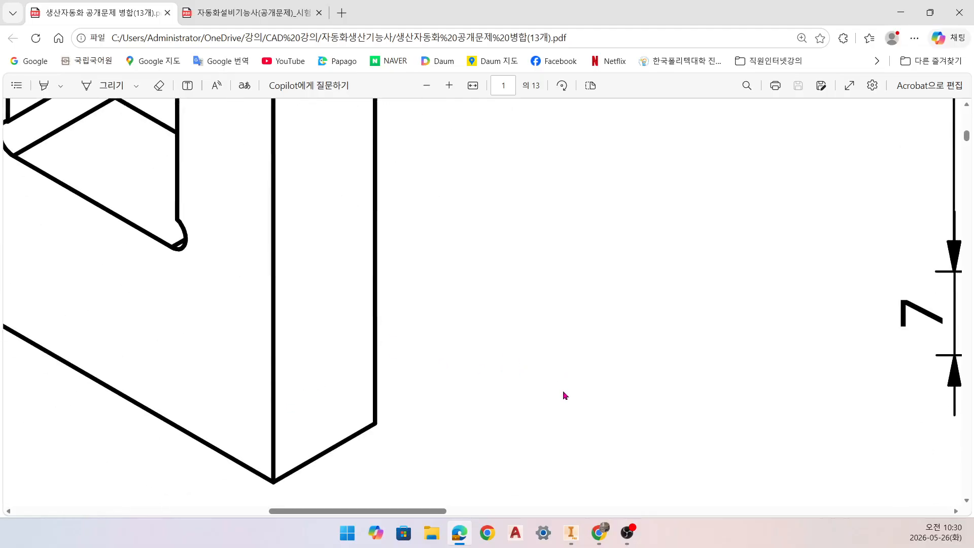
ctrl+scroll(561, 393, down, 3)
ctrl+scroll(559, 393, down, 4)
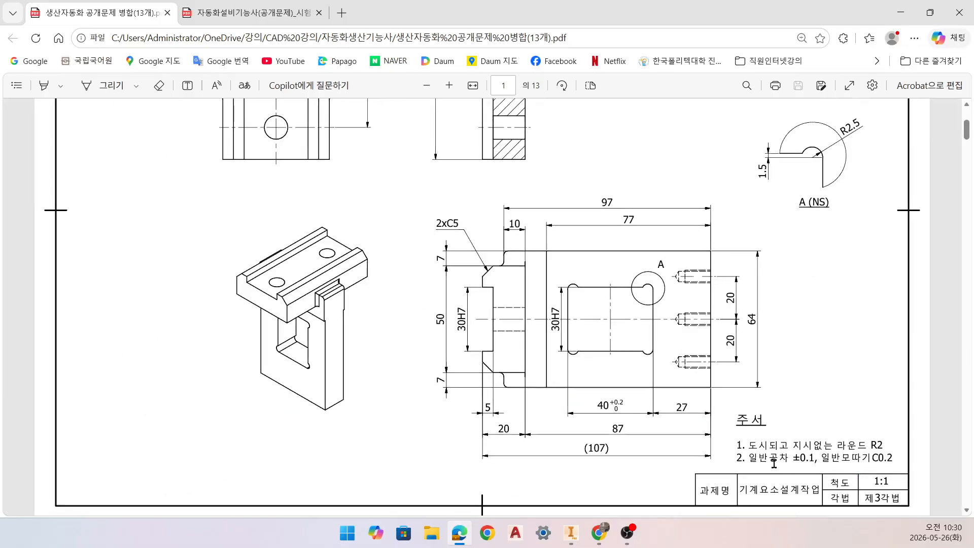
drag(870, 445, 887, 449)
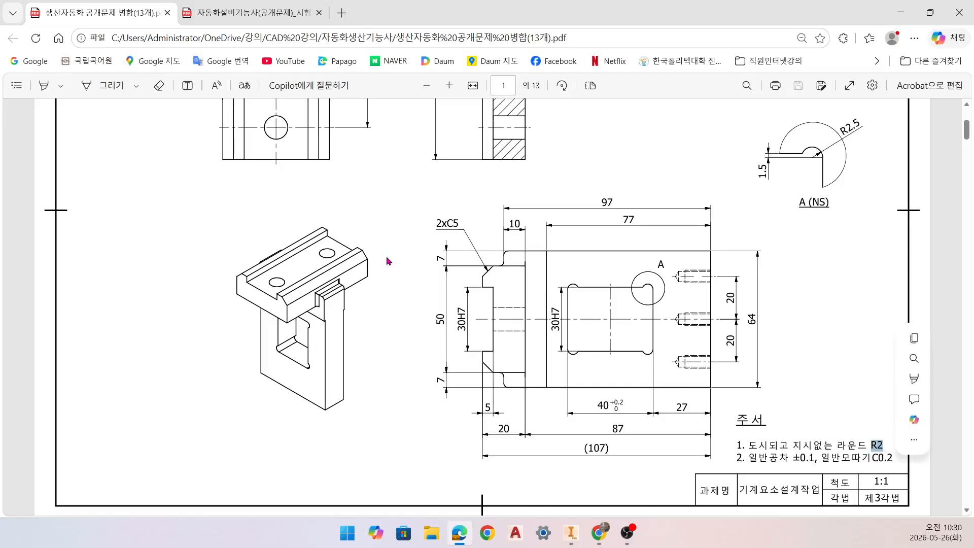
click(901, 12)
- Apply a 2 mm fillet to the three inner edges where the side lug meets the block and to the lug's outer upper edge
scroll(634, 318, down, 5)
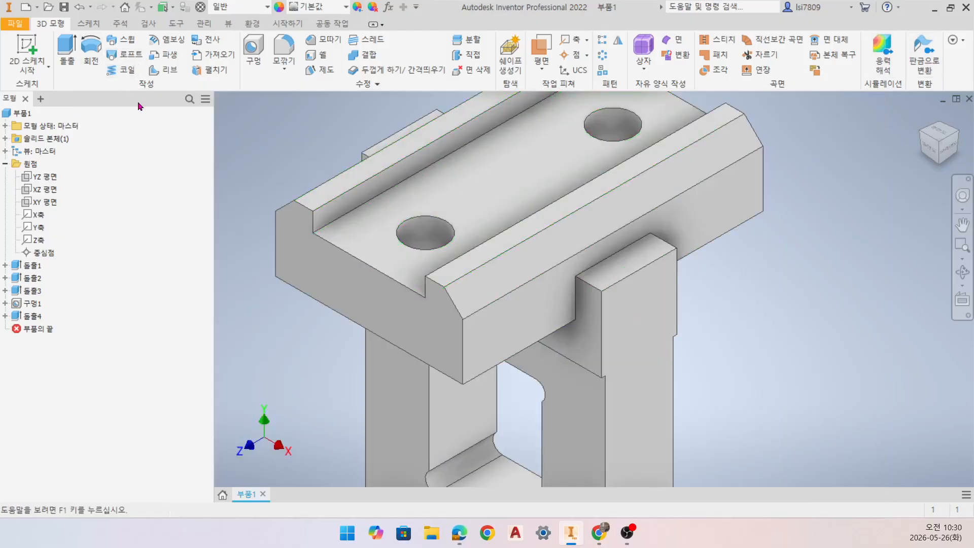
click(284, 51)
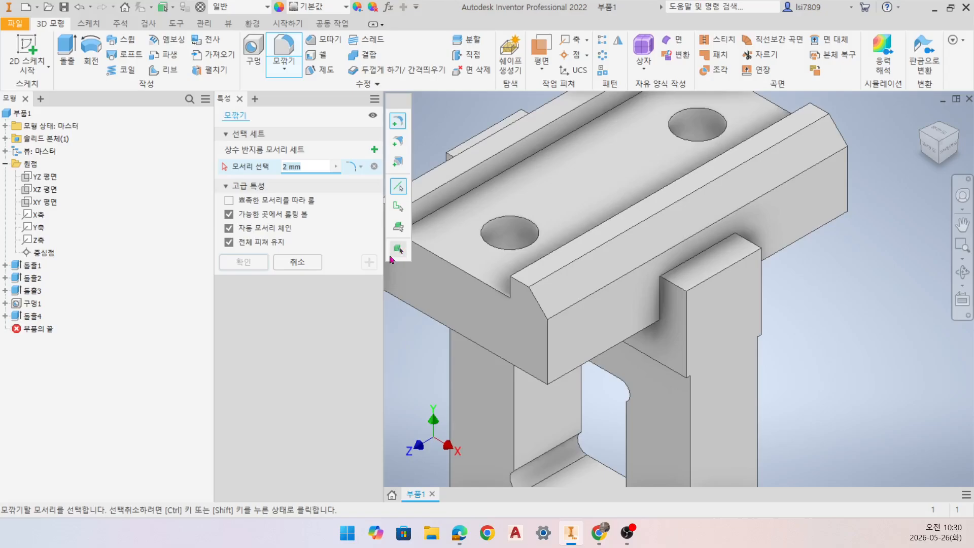
click(660, 293)
click(686, 257)
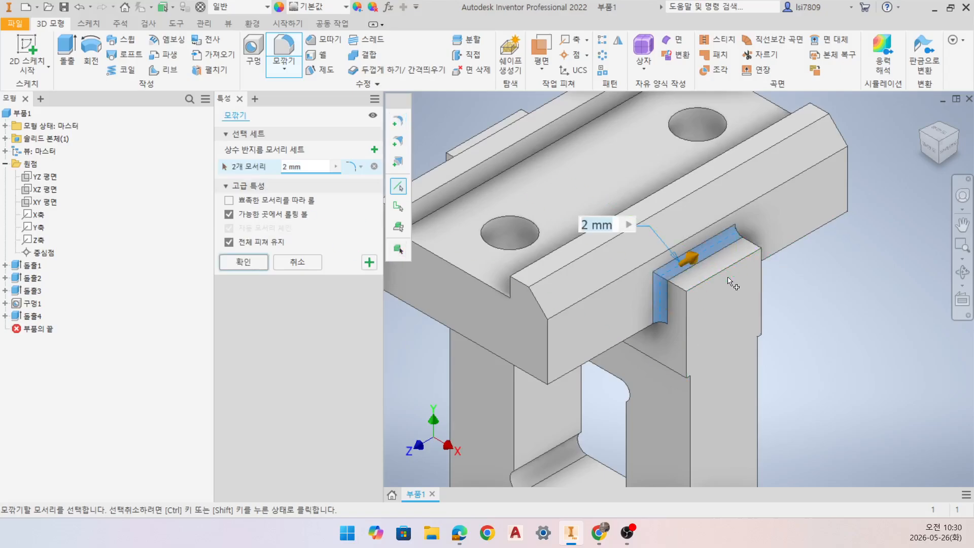
shift+middle_drag(737, 274, 527, 304)
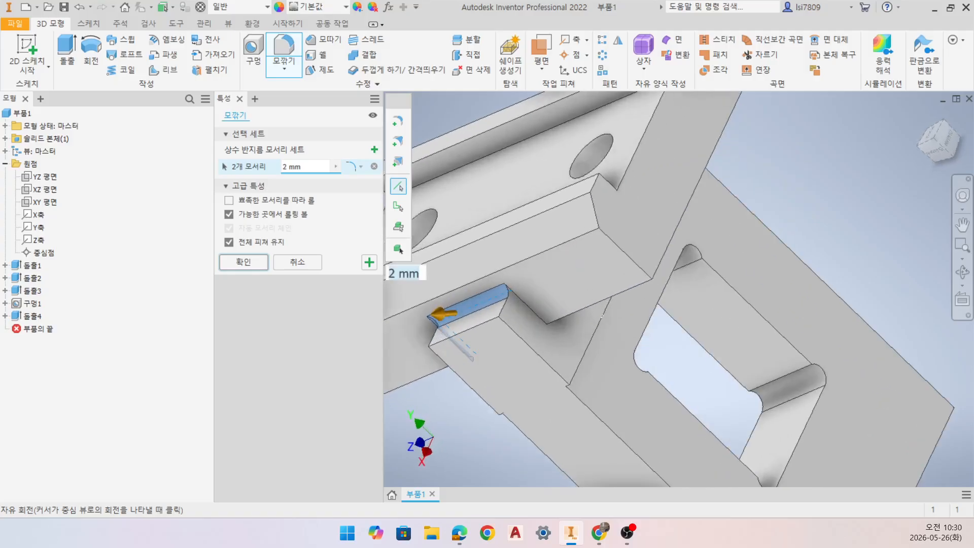
click(528, 304)
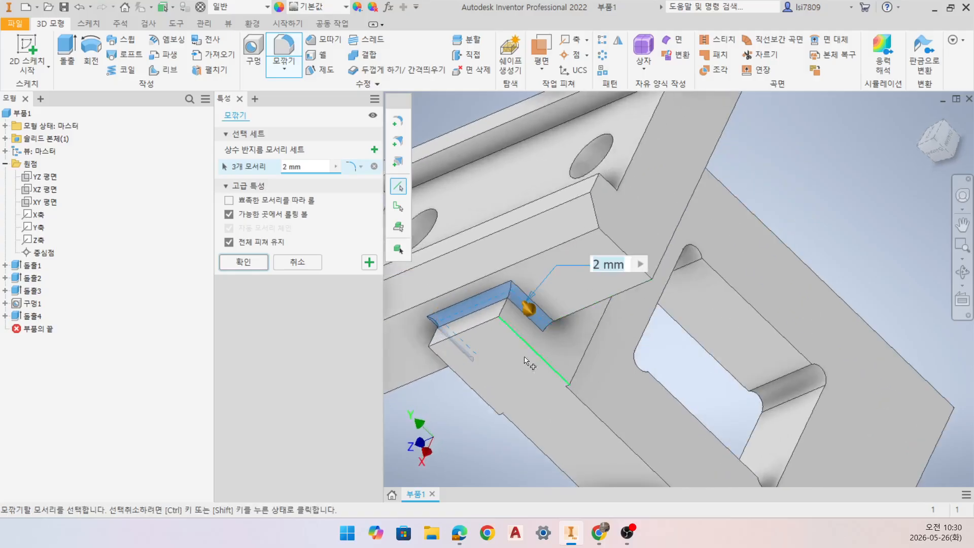
click(479, 328)
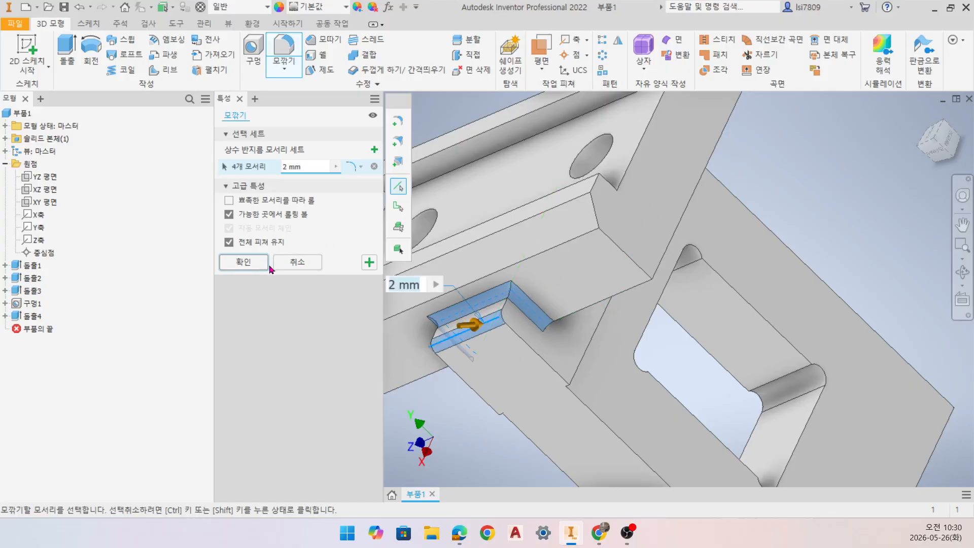
click(369, 261)
key(F4)
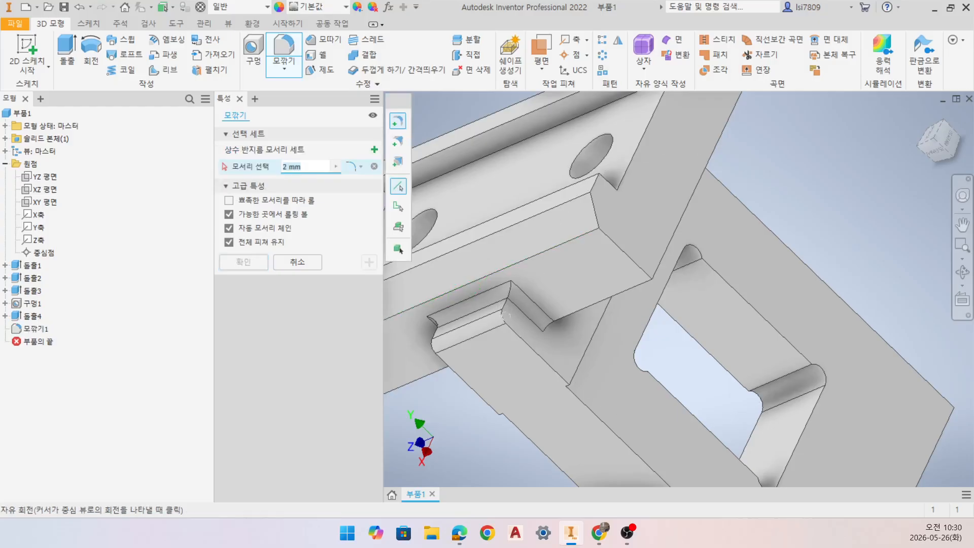
- Apply a 2 mm fillet to the three inner edges where the opposite side lug meets the block and to that lug's outer upper edge
drag(680, 290, 699, 309)
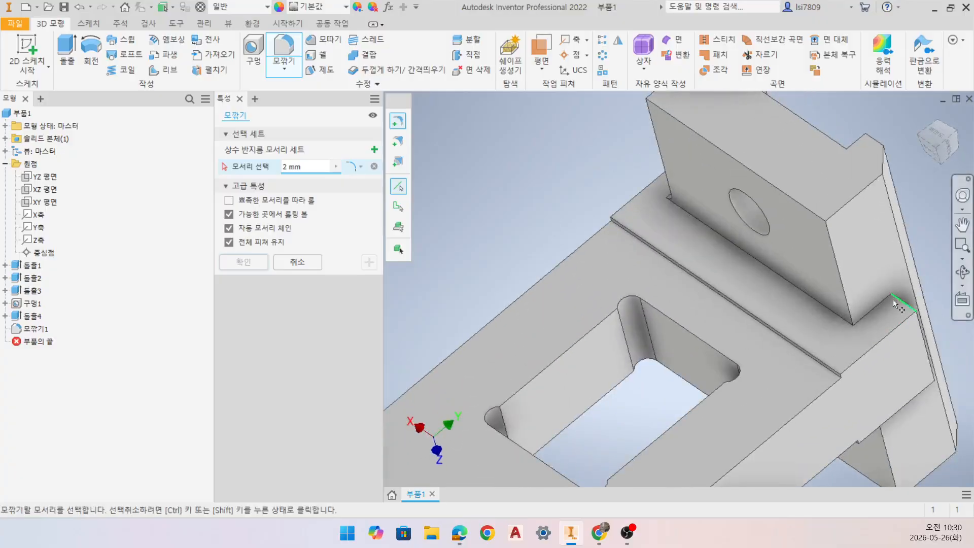
click(876, 307)
key(F4)
drag(875, 307, 629, 288)
click(635, 284)
click(658, 334)
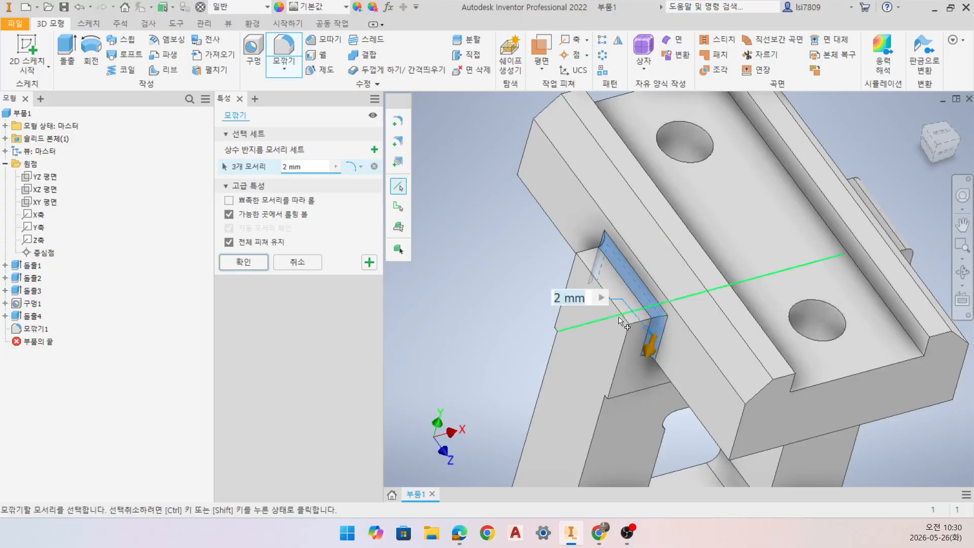
click(243, 261)
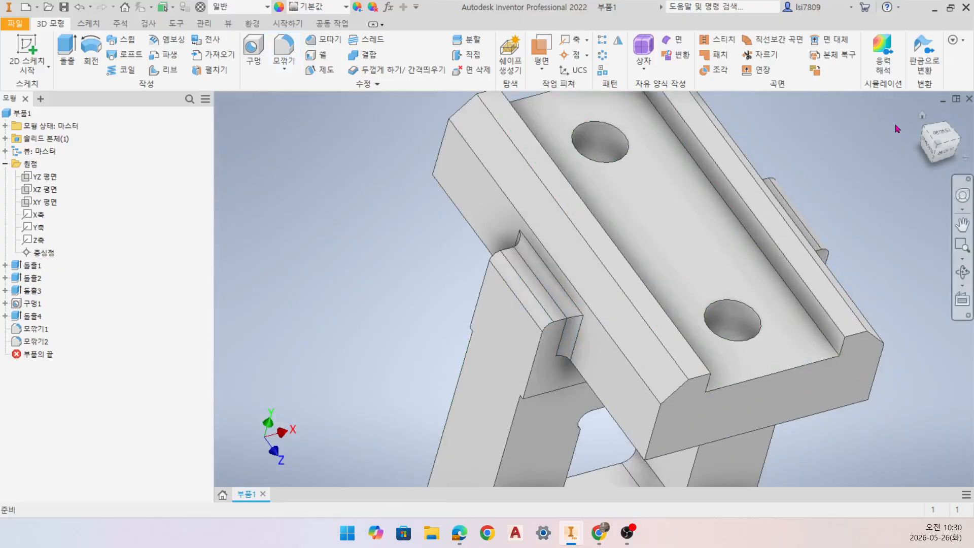
key(F6)
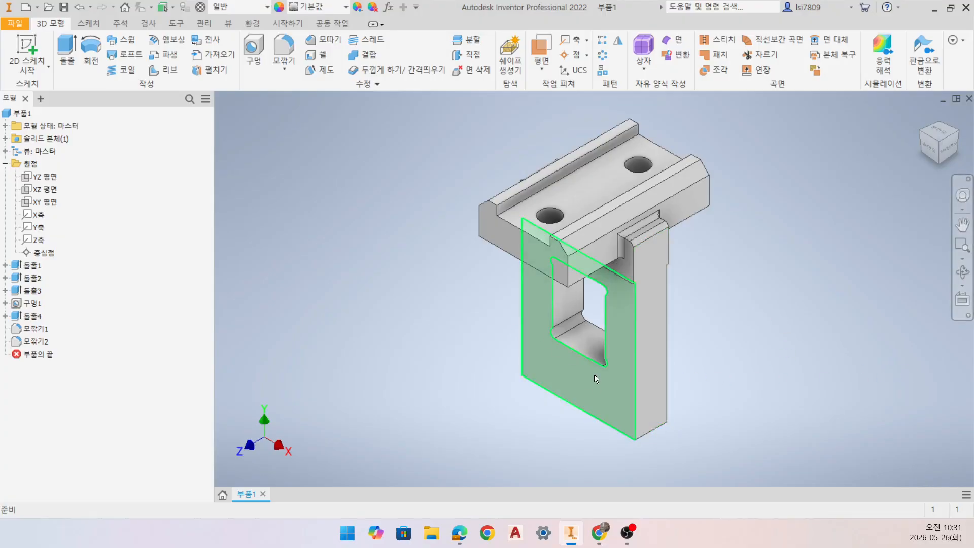
scroll(593, 375, up, 5)
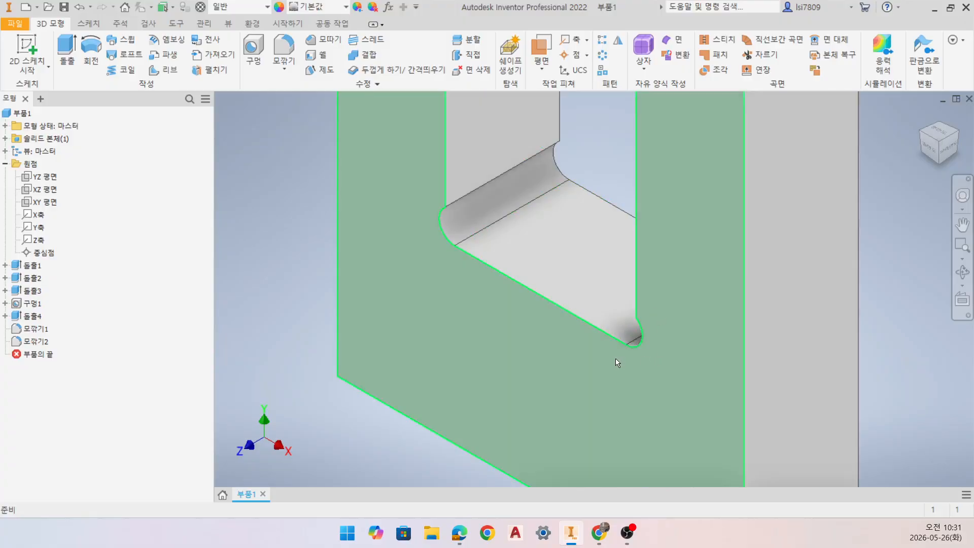
scroll(560, 357, down, 4)
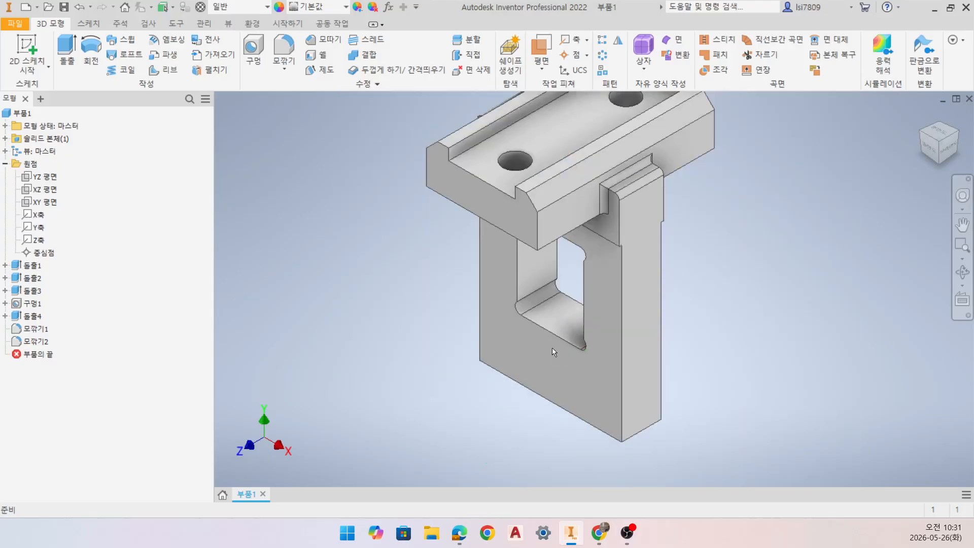